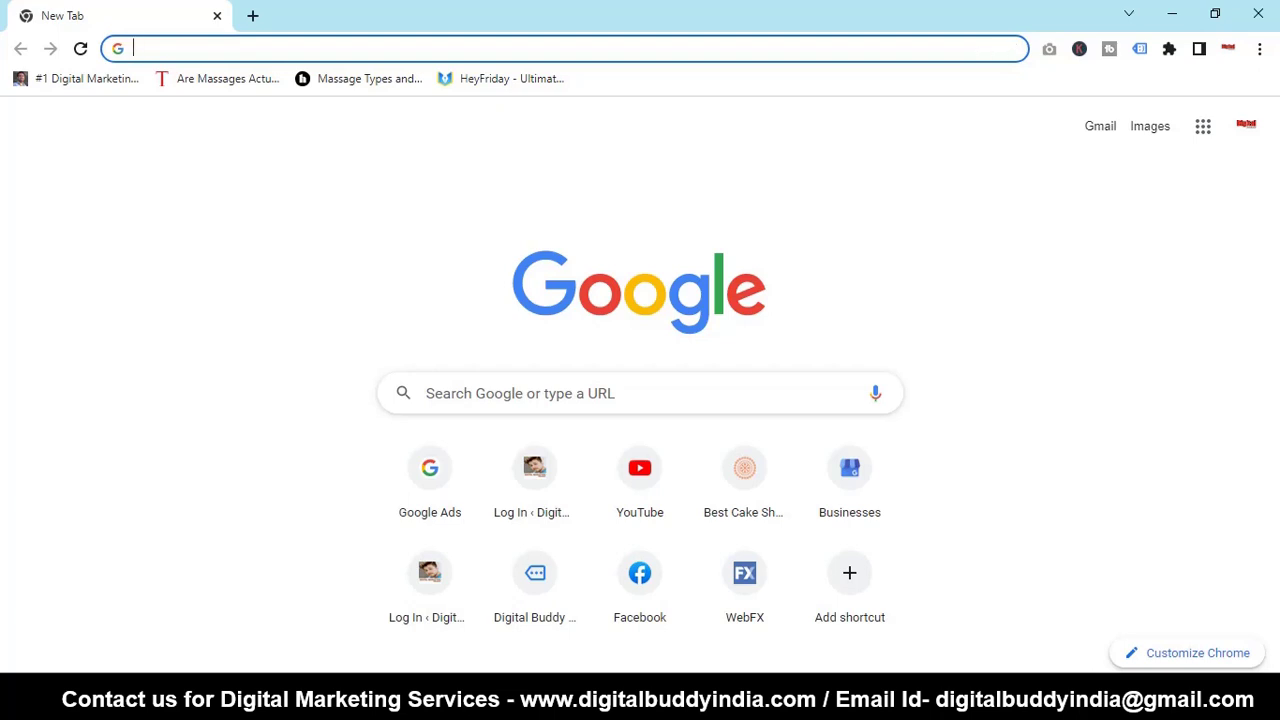
- Open sbachelor.in and go to the product page of the Biceps Don't Grow on Trees T-shirt
type("sbachelor.in")
key("Return")
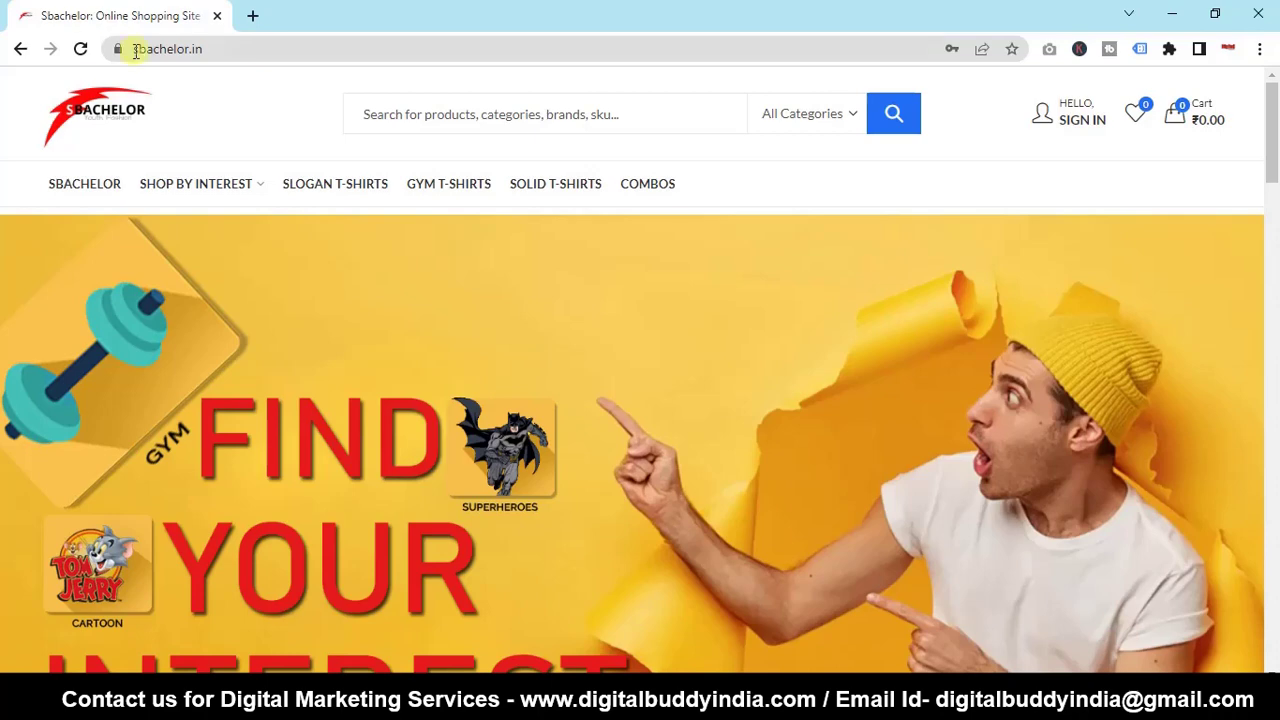
left_click_drag(1274, 132, 1276, 341)
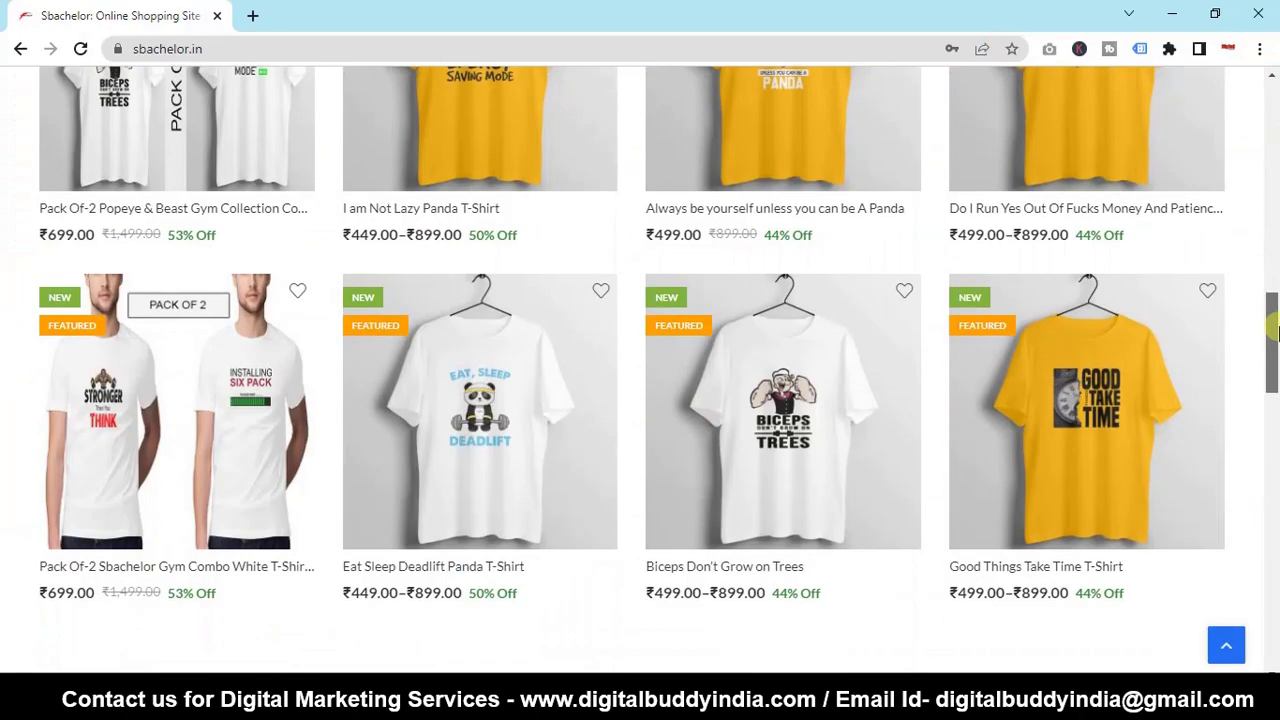
left_click(753, 472)
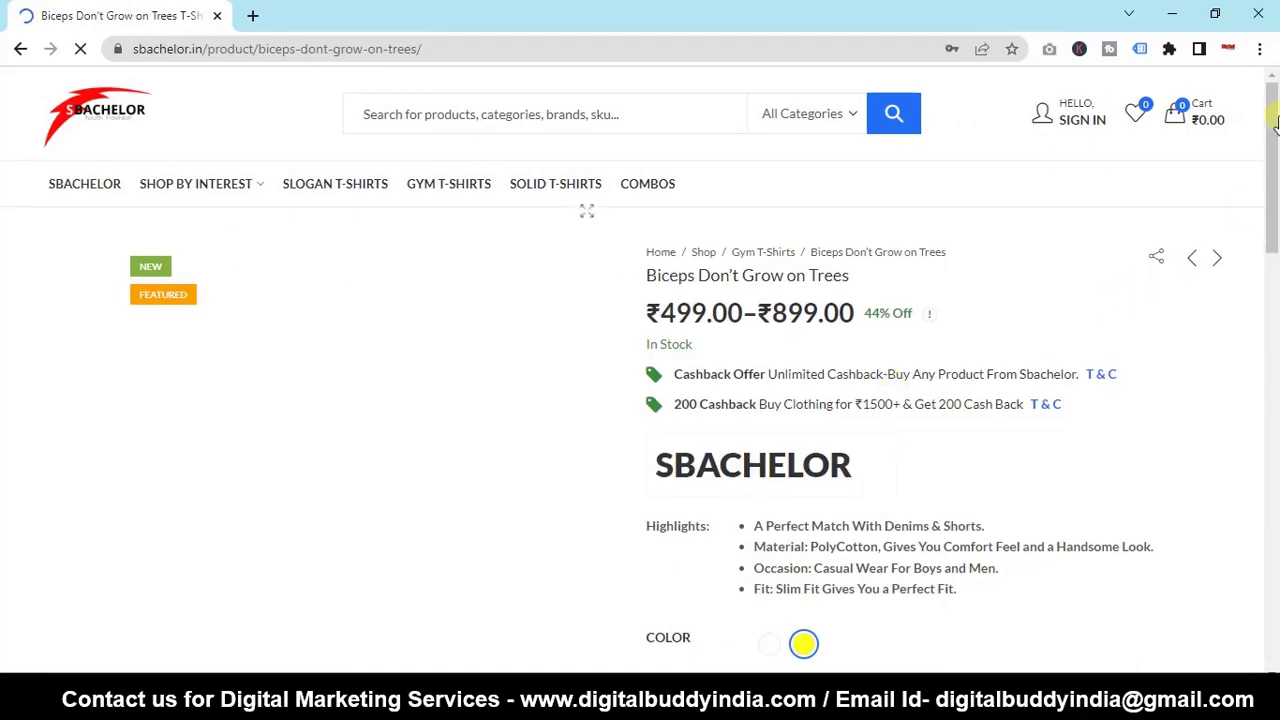
- Add one yellow, size M Biceps Don't Grow on Trees T-shirt to the cart
left_click_drag(1276, 121, 1268, 390)
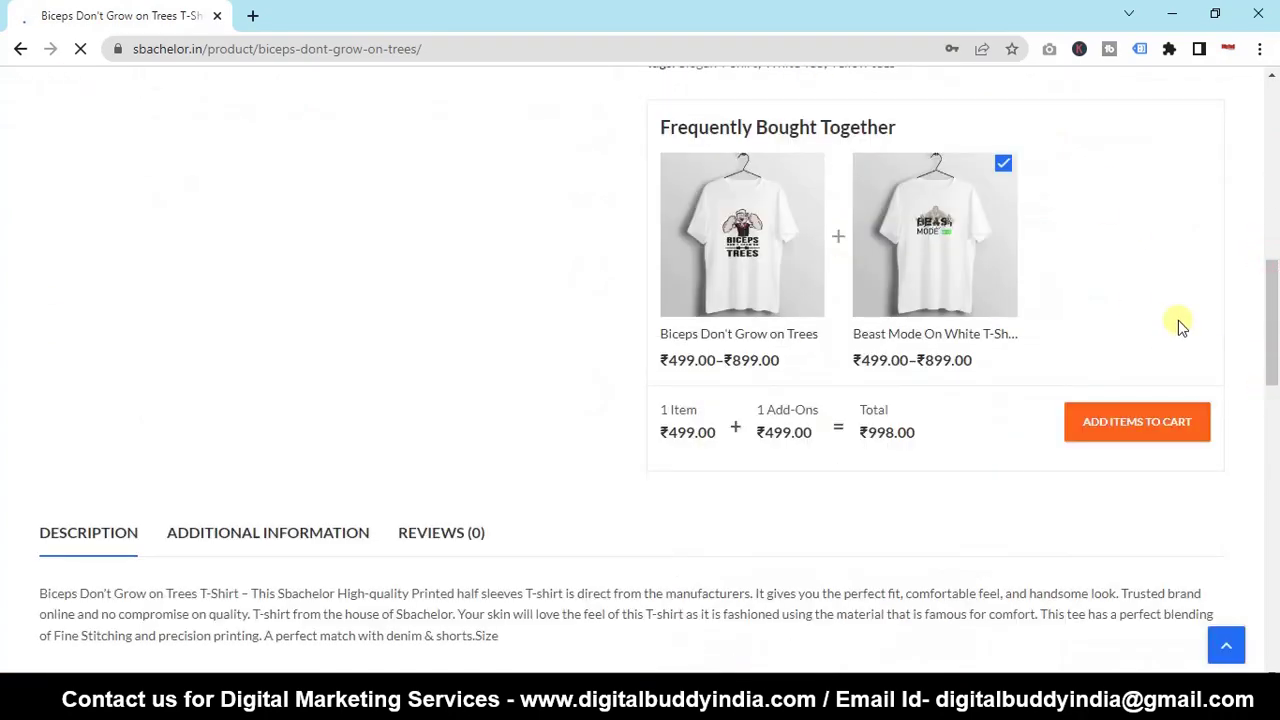
scroll(870, 425, "up", 5)
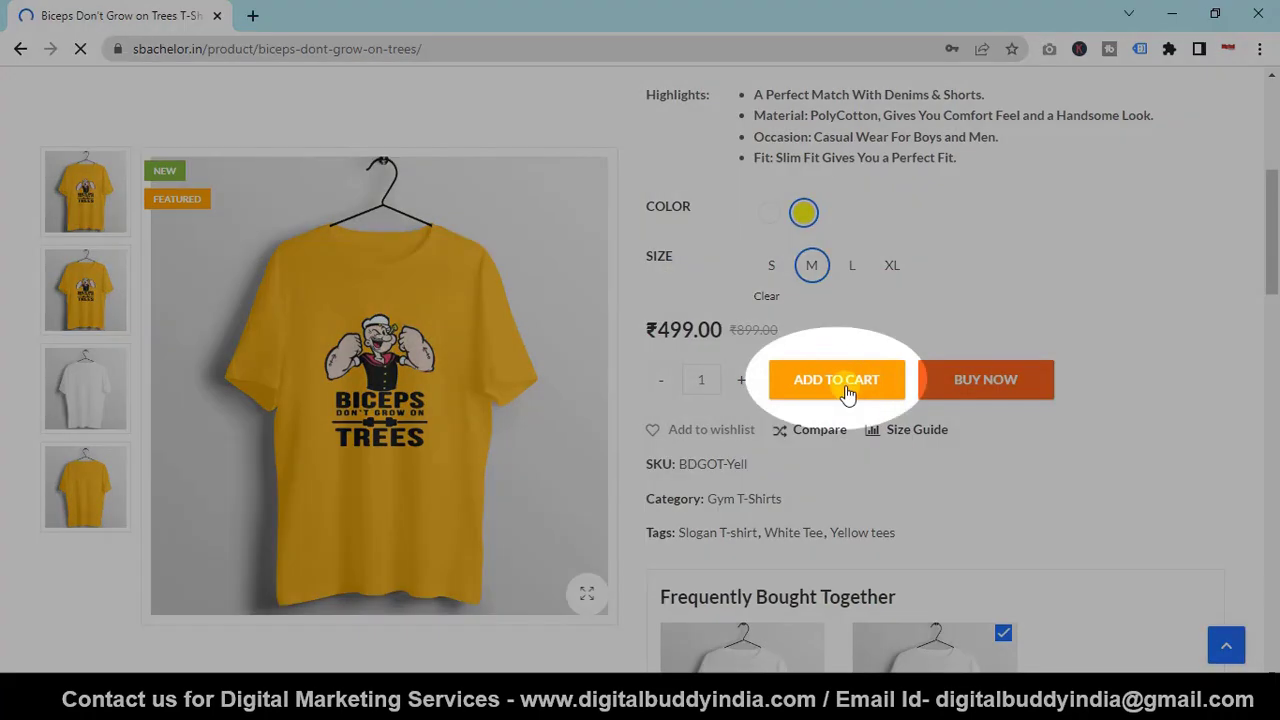
left_click(843, 388)
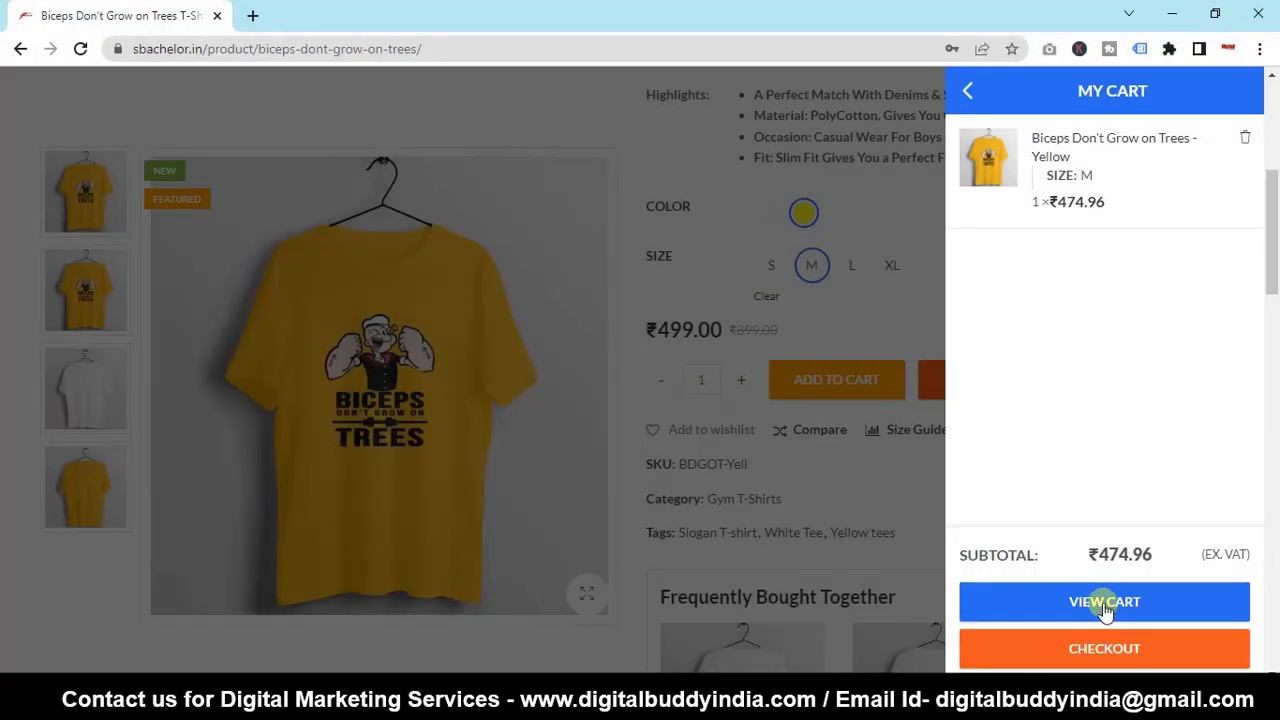
- View the shopping cart and proceed to the checkout page
left_click(1104, 602)
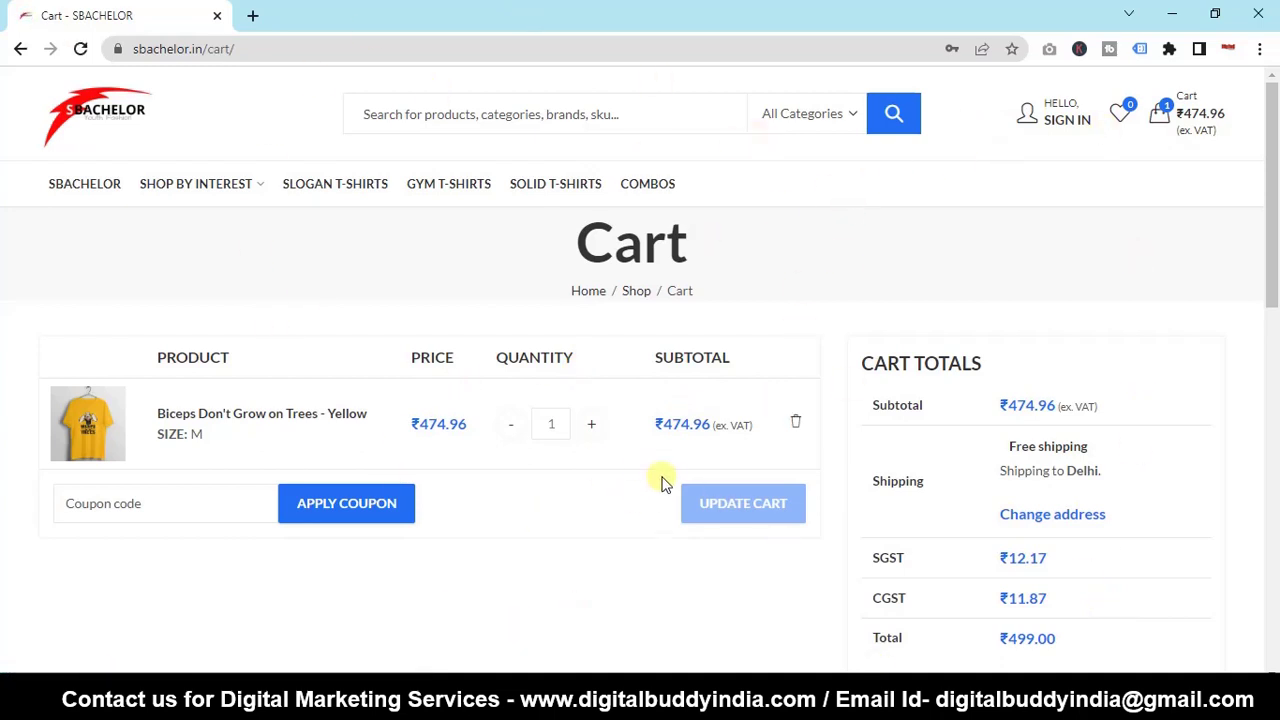
scroll(663, 477, "down", 5)
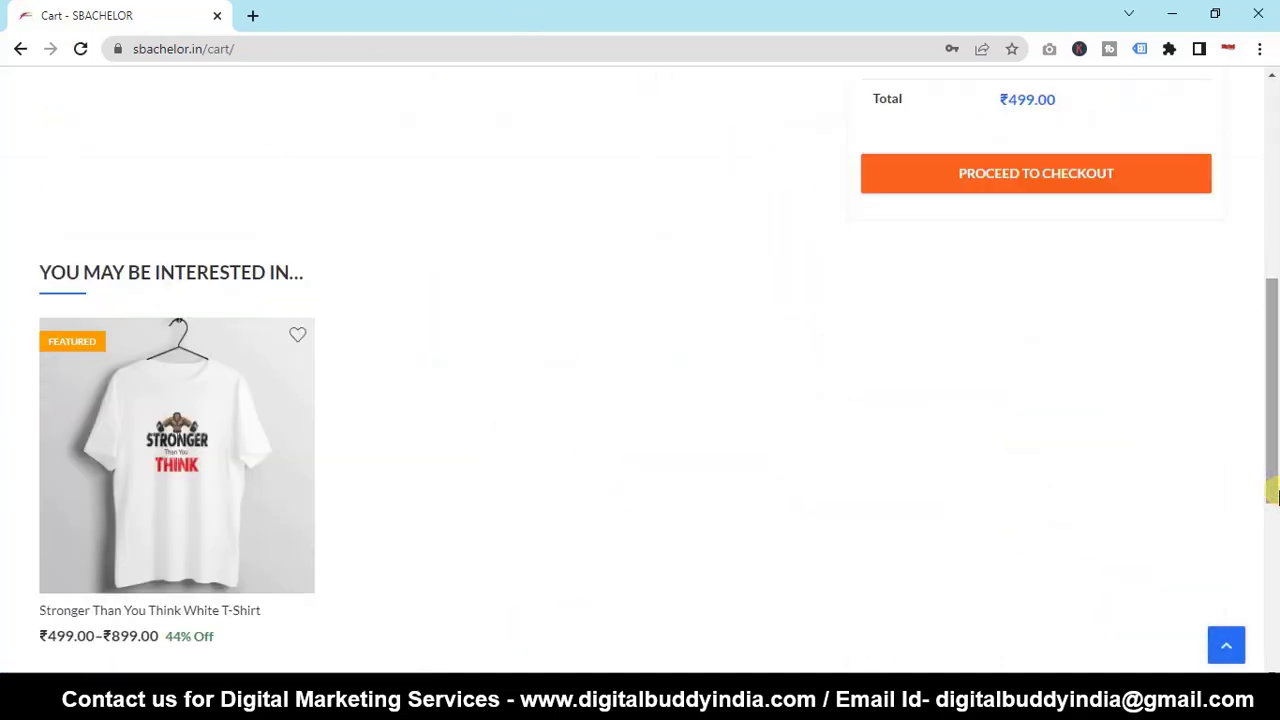
left_click(971, 172)
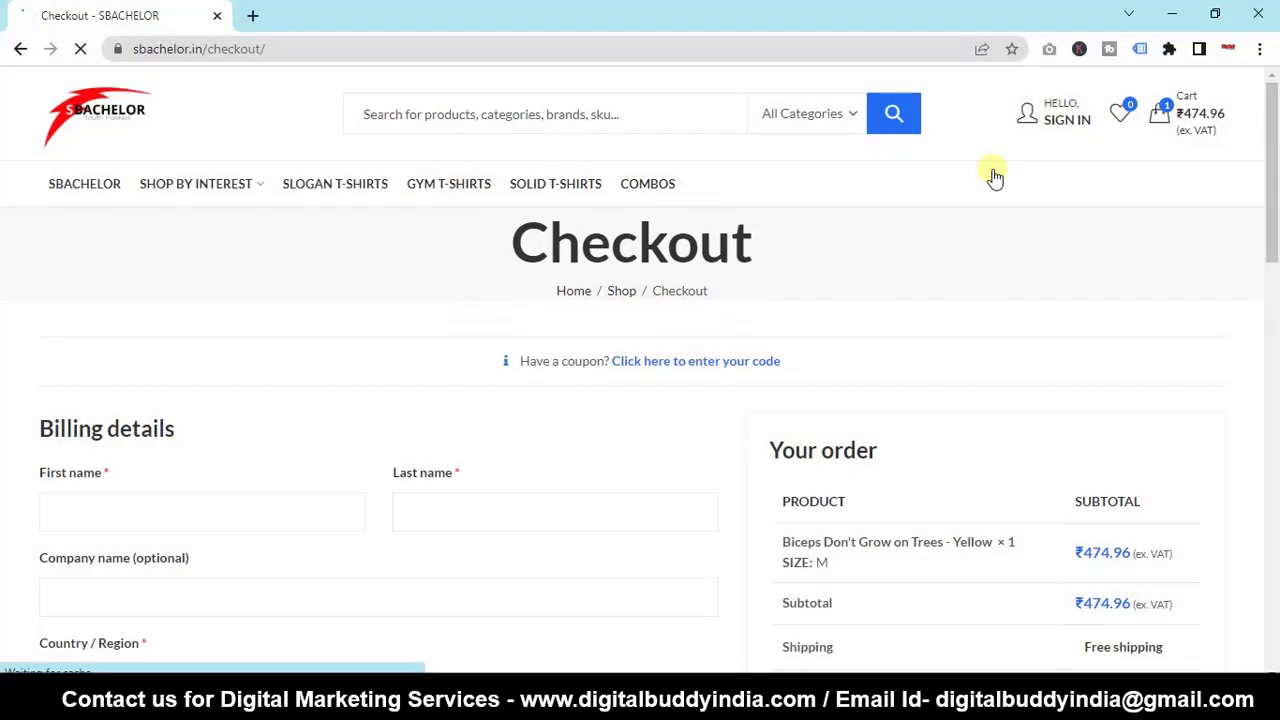
- Open digitalbuddyindia.com in a new browser tab
left_click(255, 16)
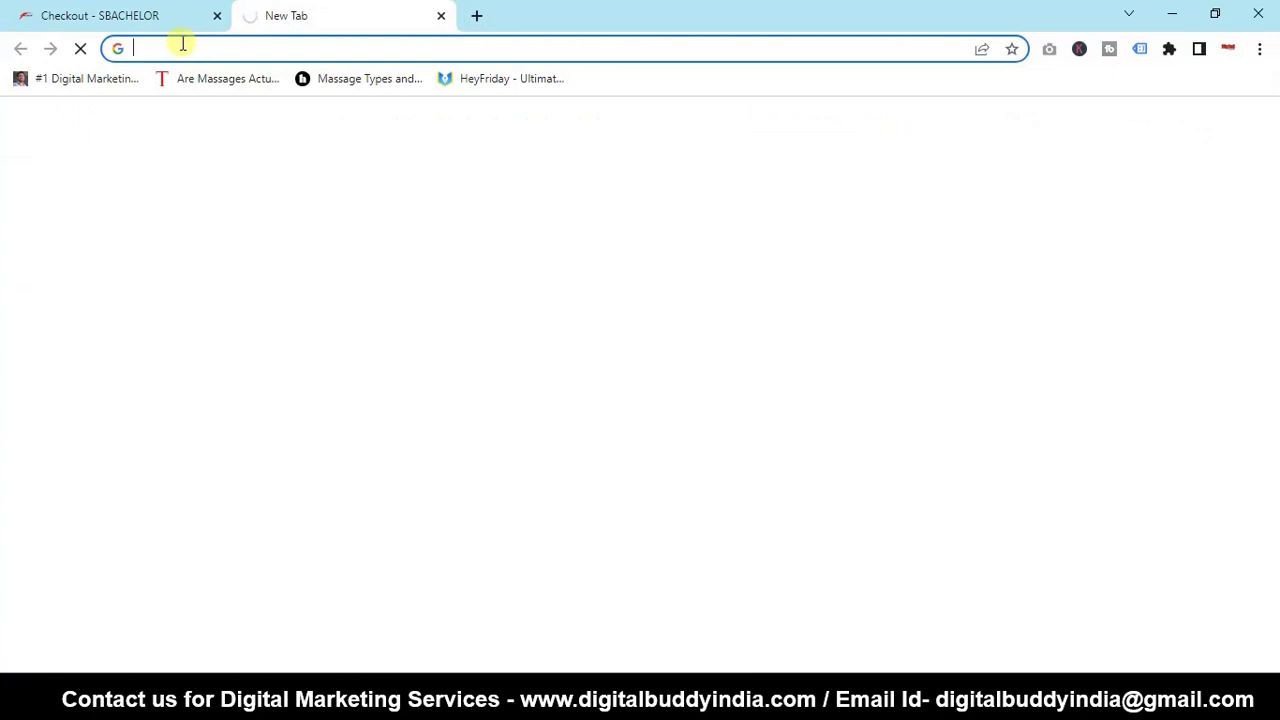
type("dig")
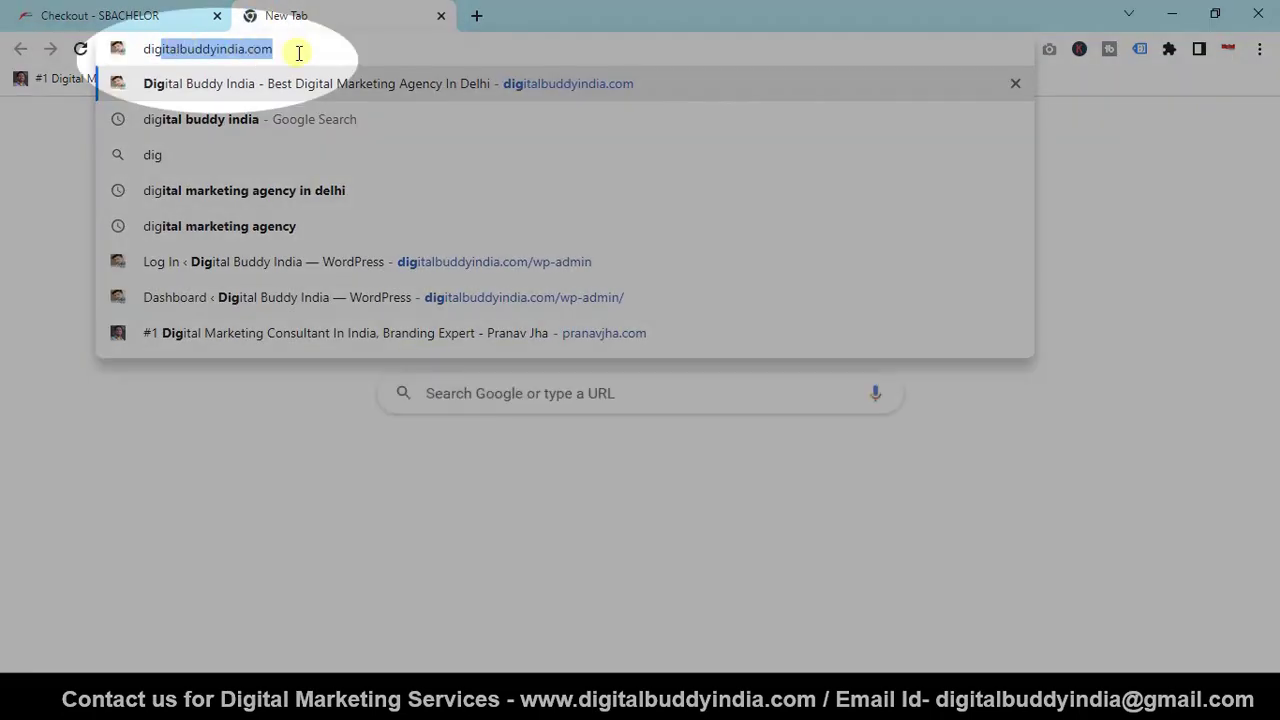
left_click(297, 50)
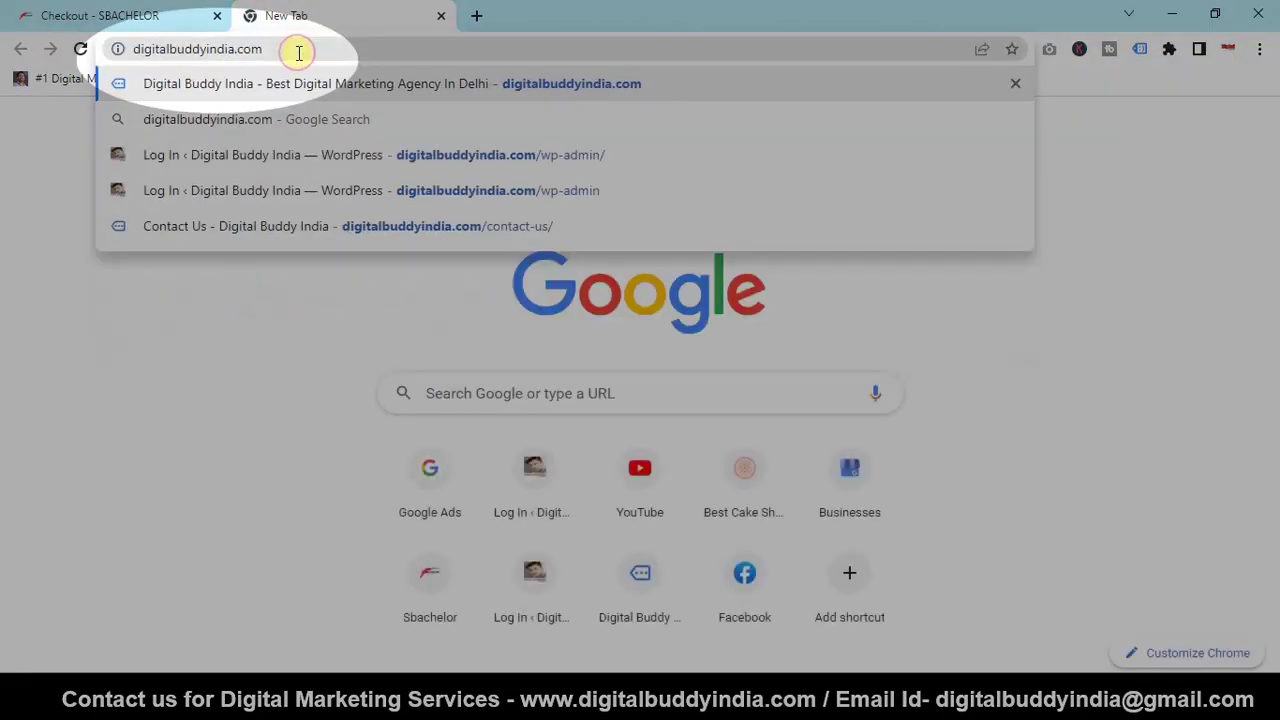
key("Return")
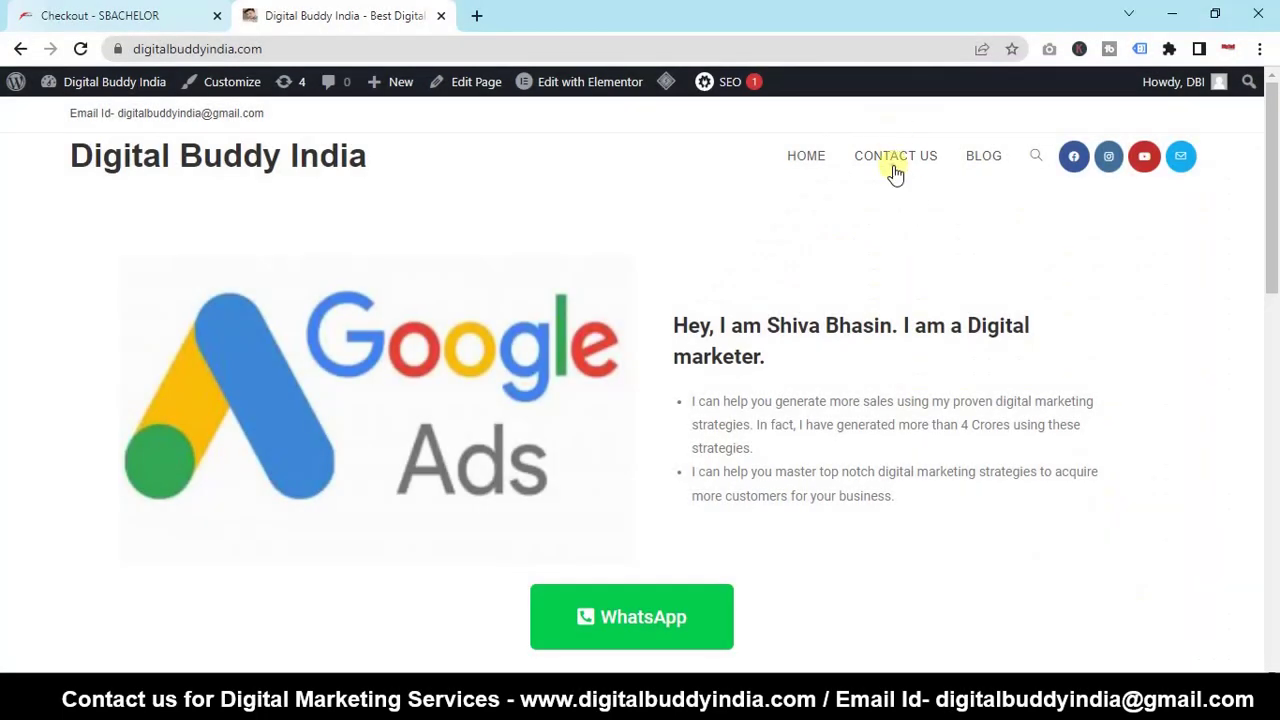
- Go to the site's Contact Us page and open the already submitted contact form response for editing
left_click(896, 173)
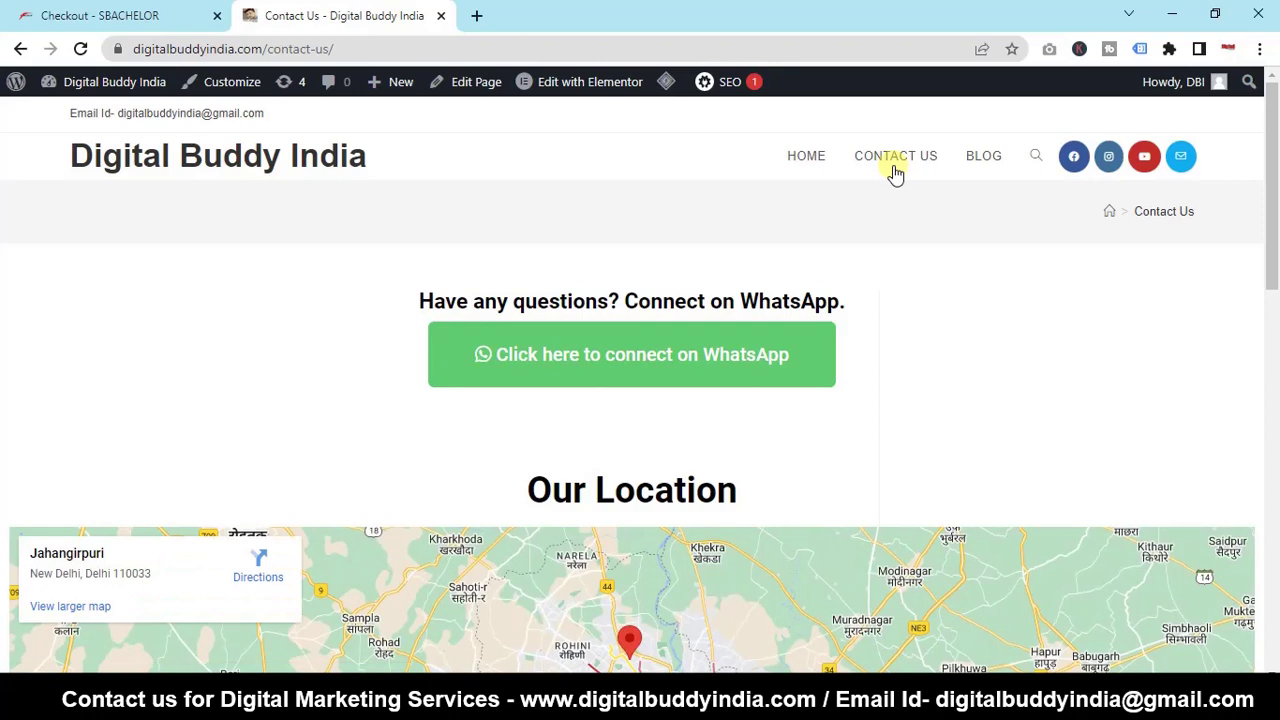
left_click_drag(1273, 222, 1274, 449)
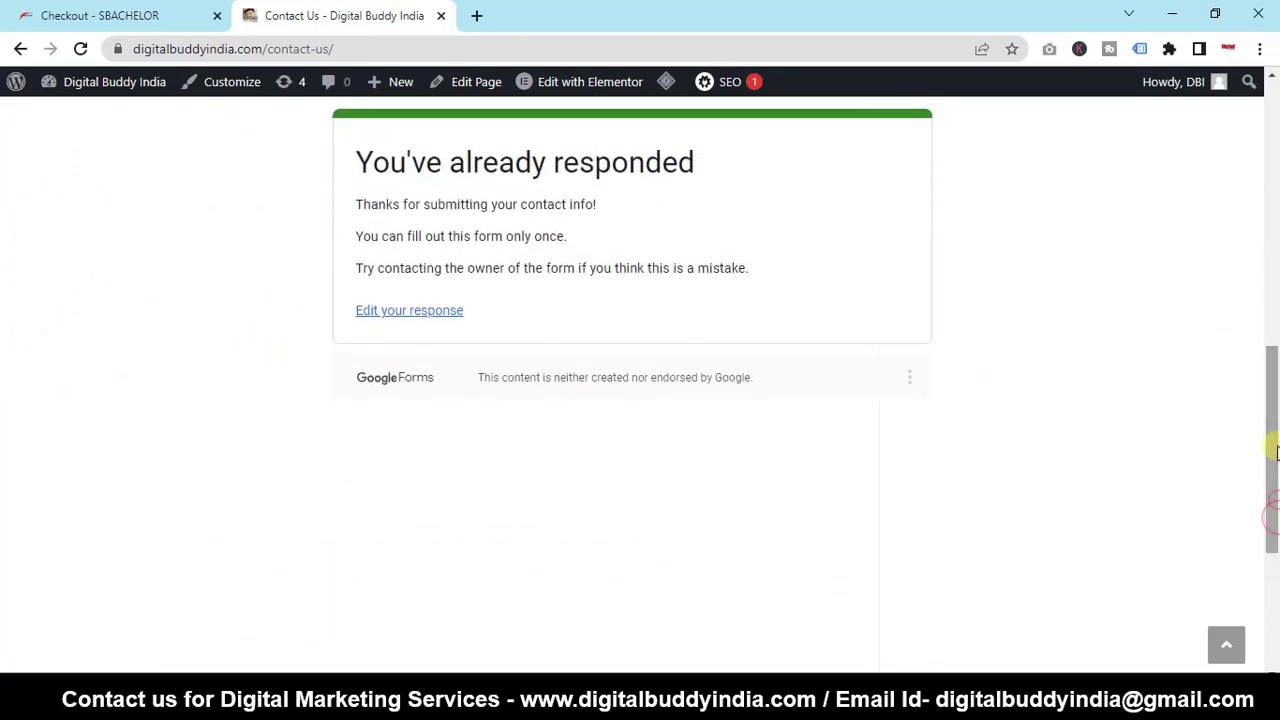
left_click(417, 314)
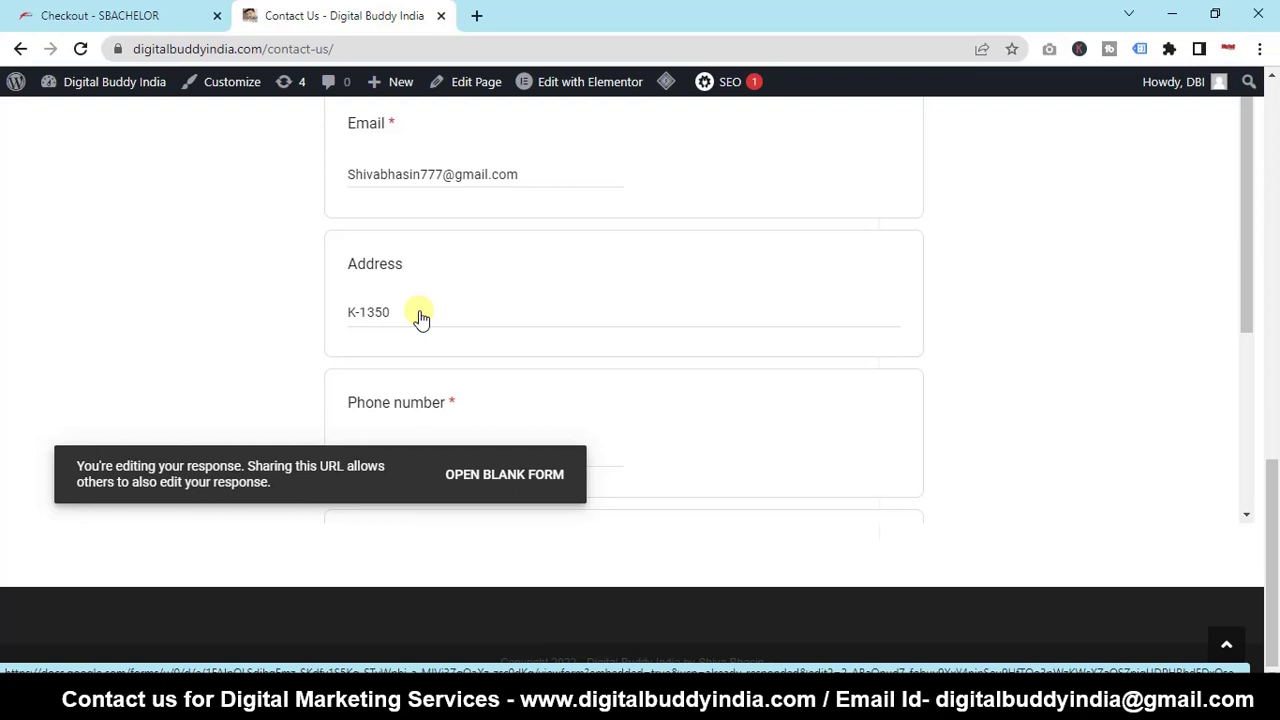
- Search for "google ads login" in a new browser tab and sign in to Google Ads from the first result
left_click(476, 15)
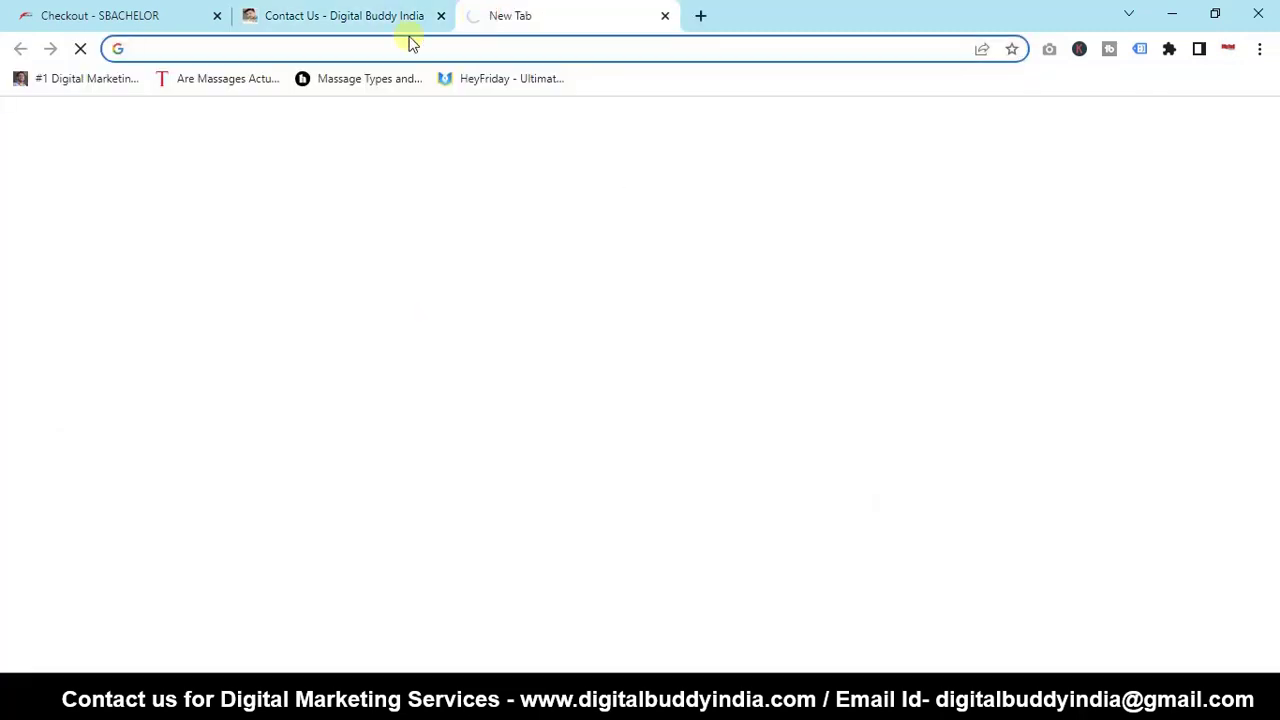
type("goo")
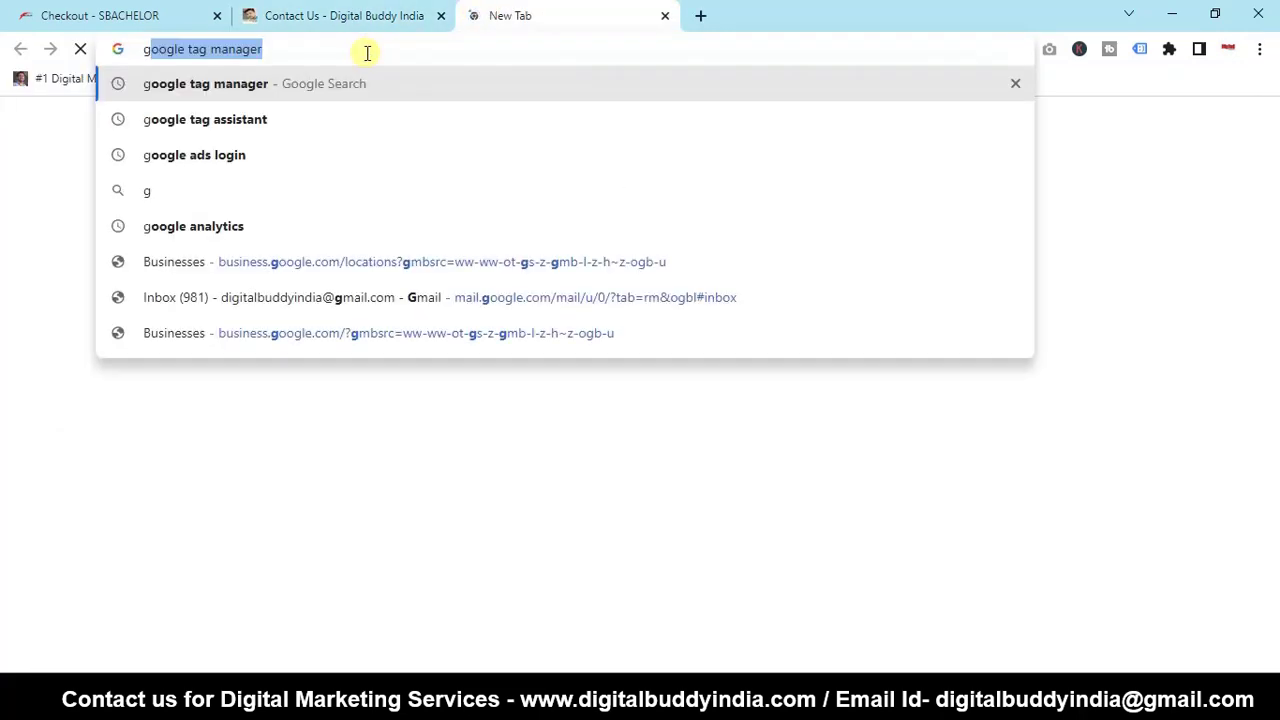
type("gle ads")
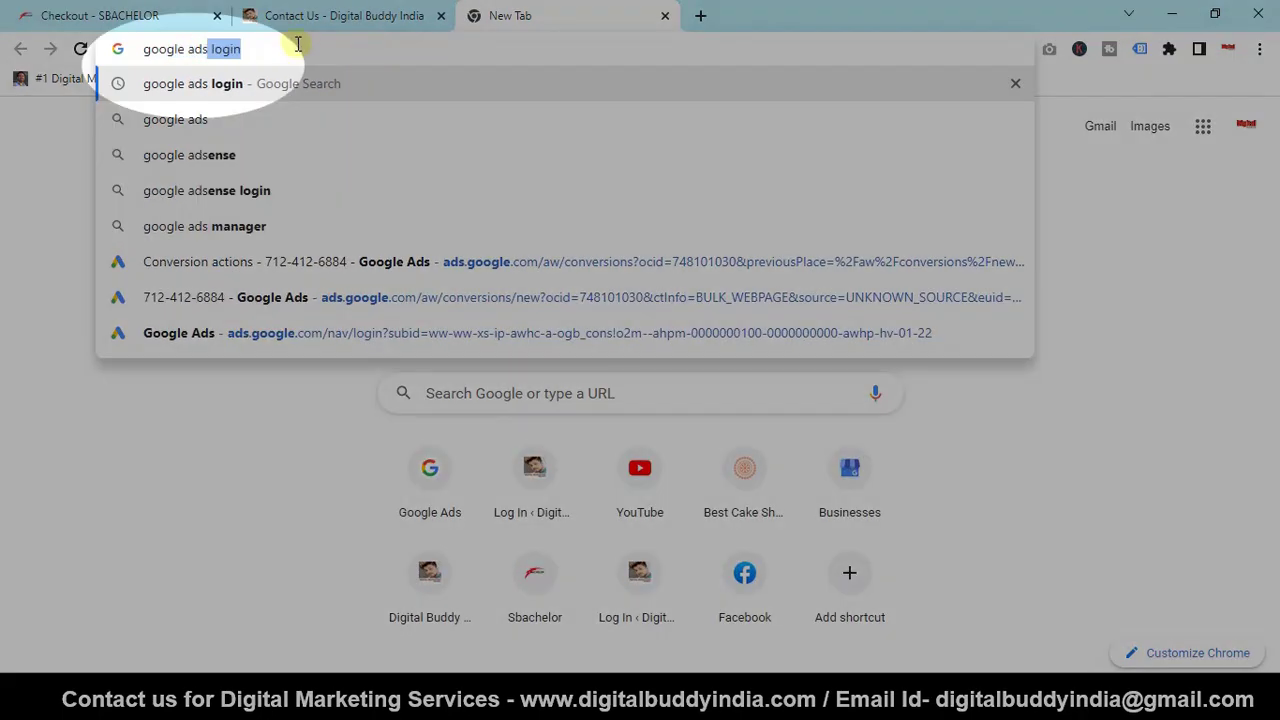
key("Return")
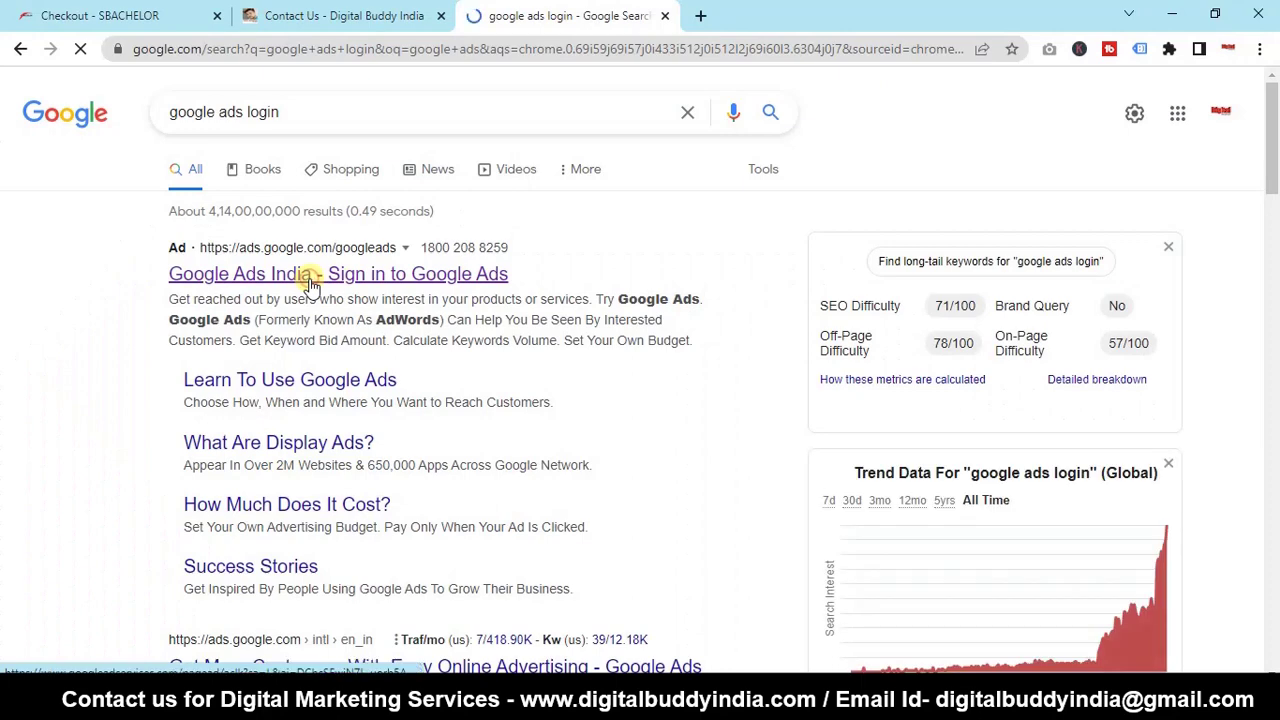
left_click(312, 285)
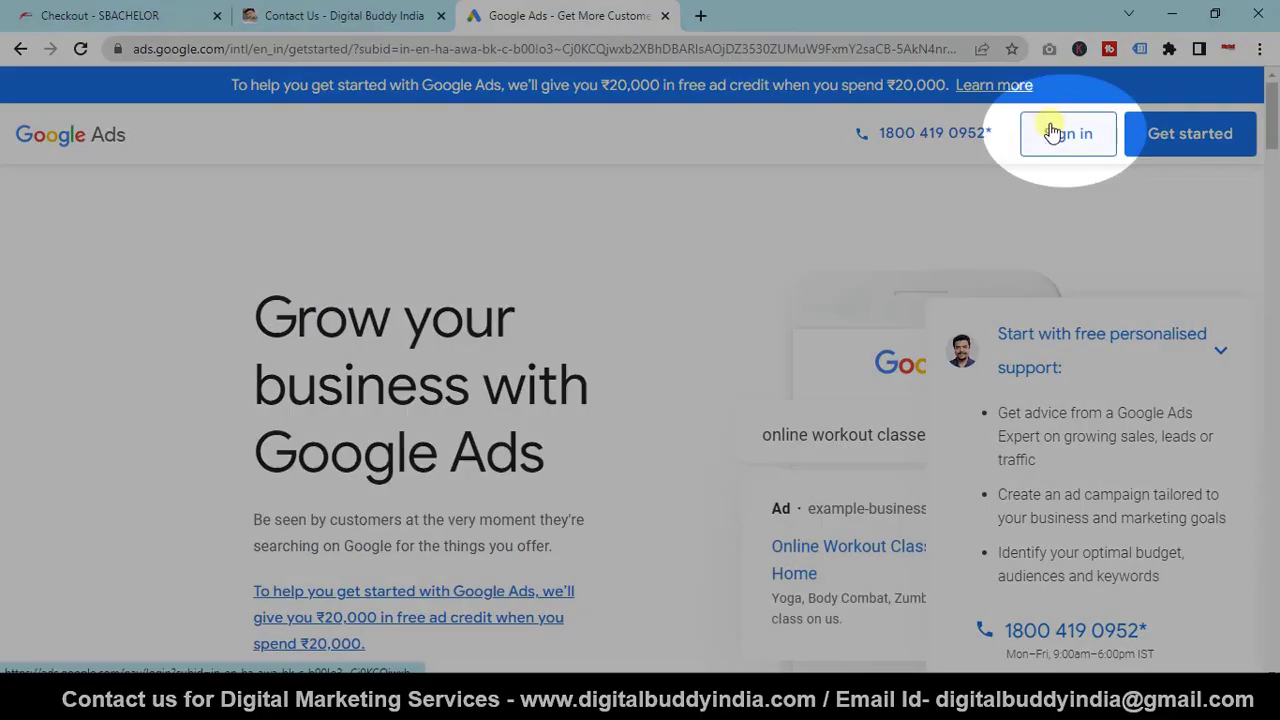
left_click(1052, 128)
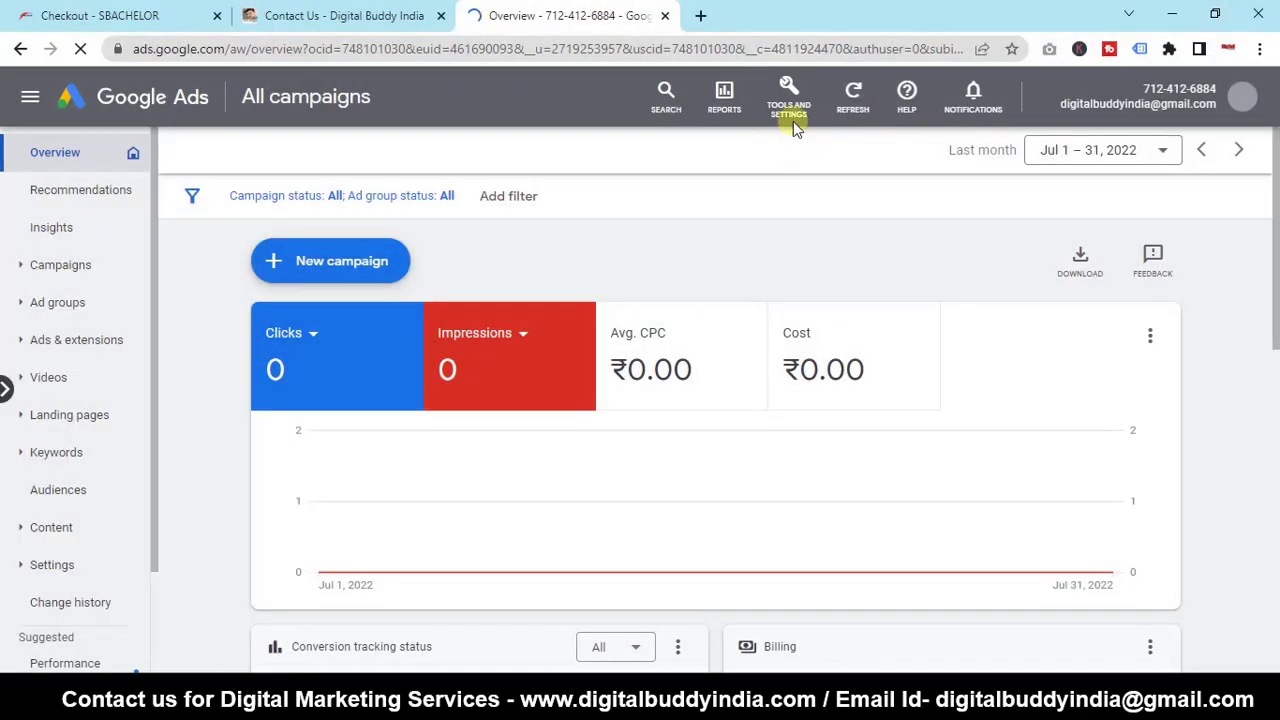
- Open the Conversions summary in Google Ads and look over the existing conversion actions
left_click(842, 115)
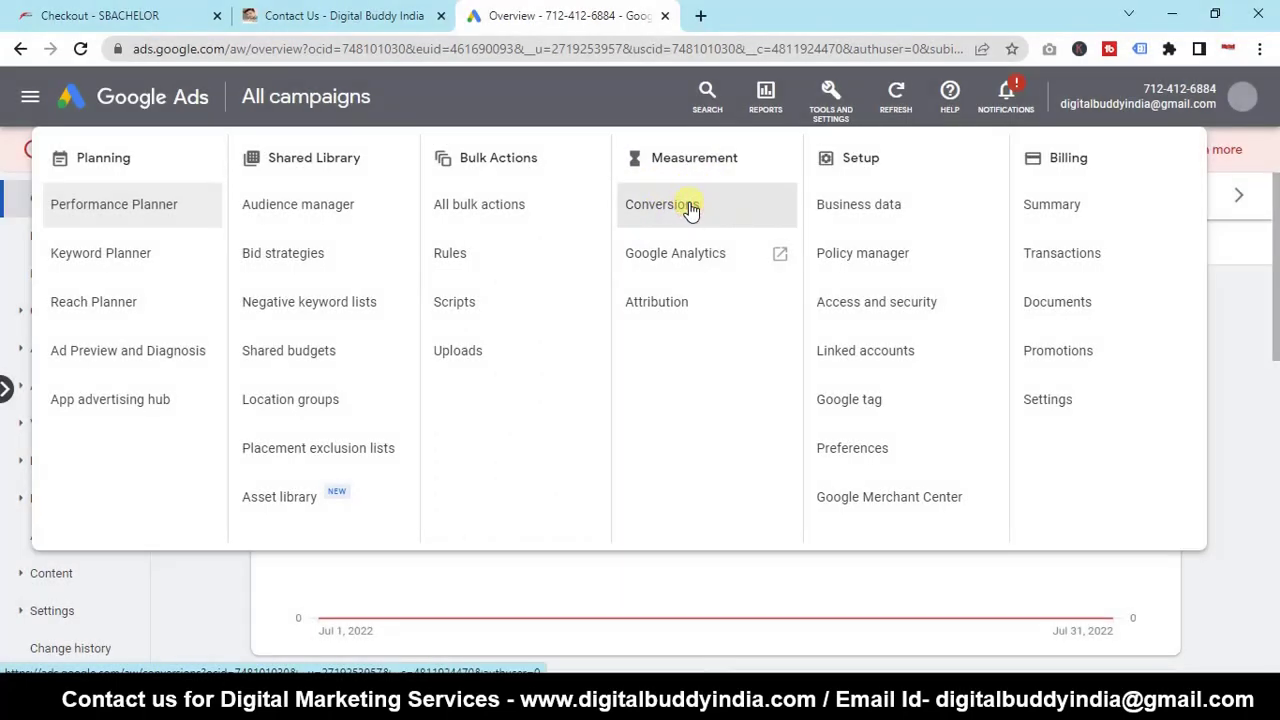
left_click(690, 206)
scroll(1275, 188, "down", 1)
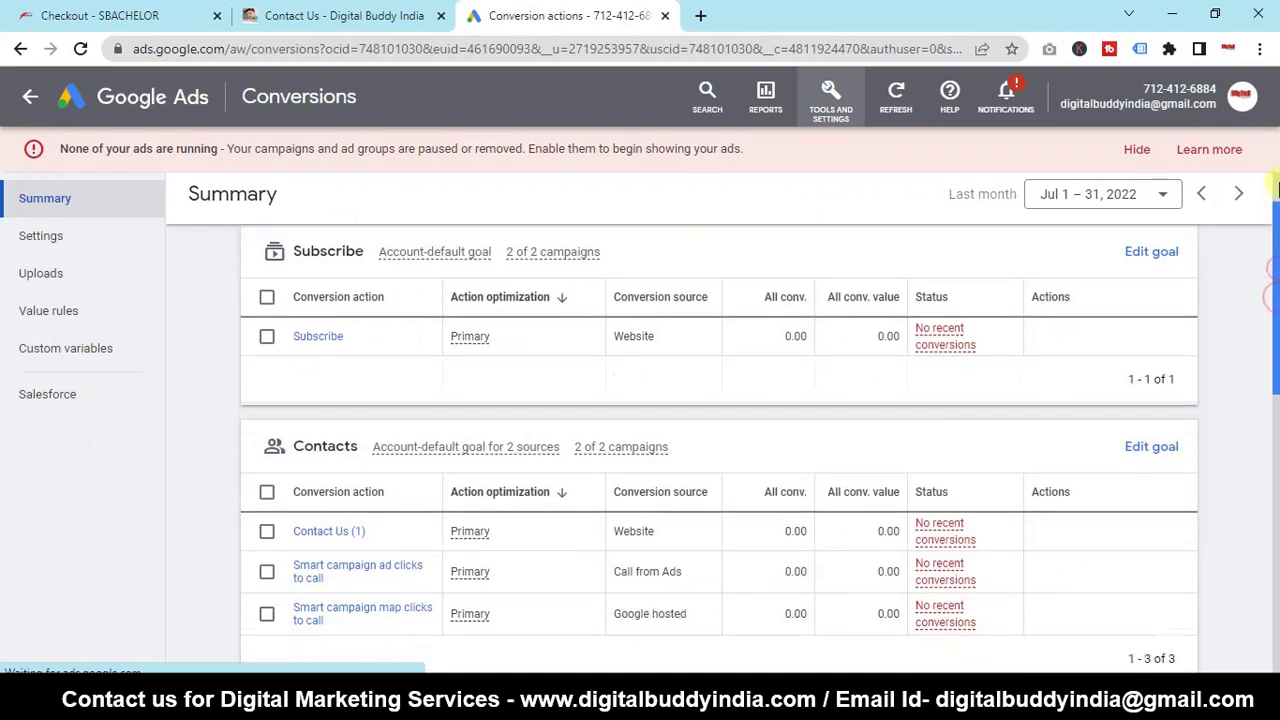
left_click_drag(1277, 188, 1277, 165)
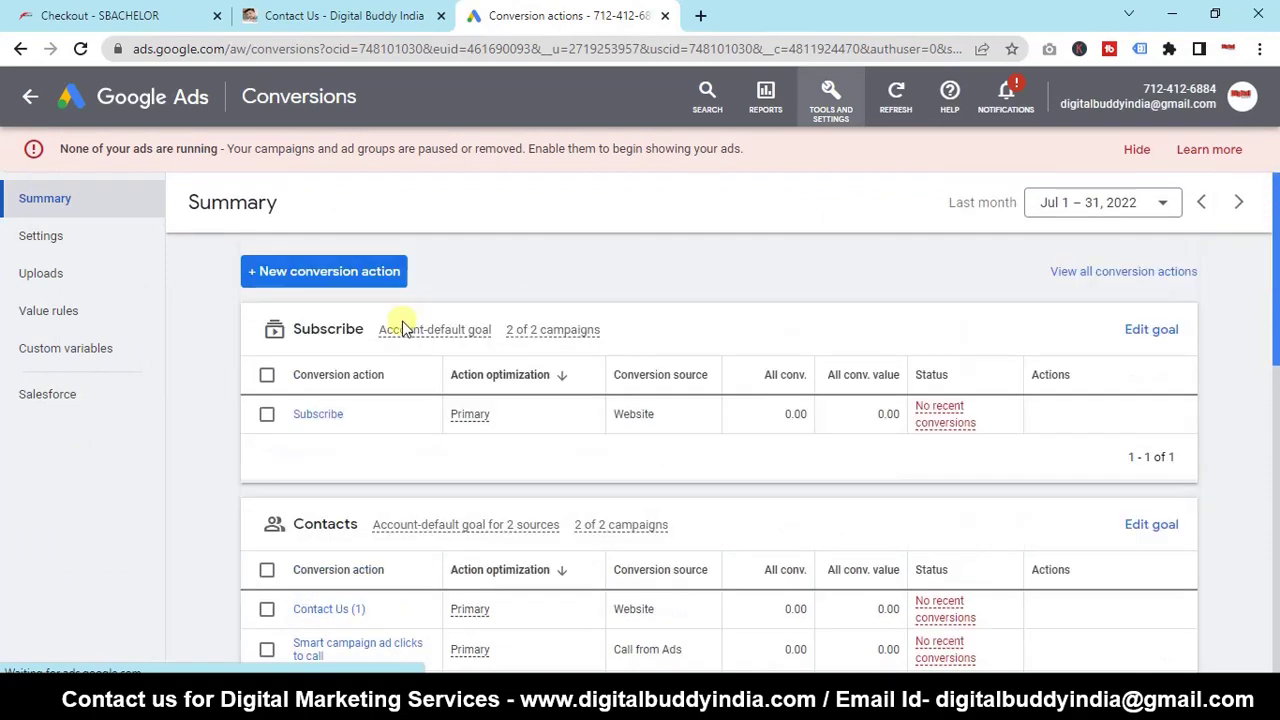
- Remove the Contact Us (1) and Subscribe conversion actions
left_click(266, 416)
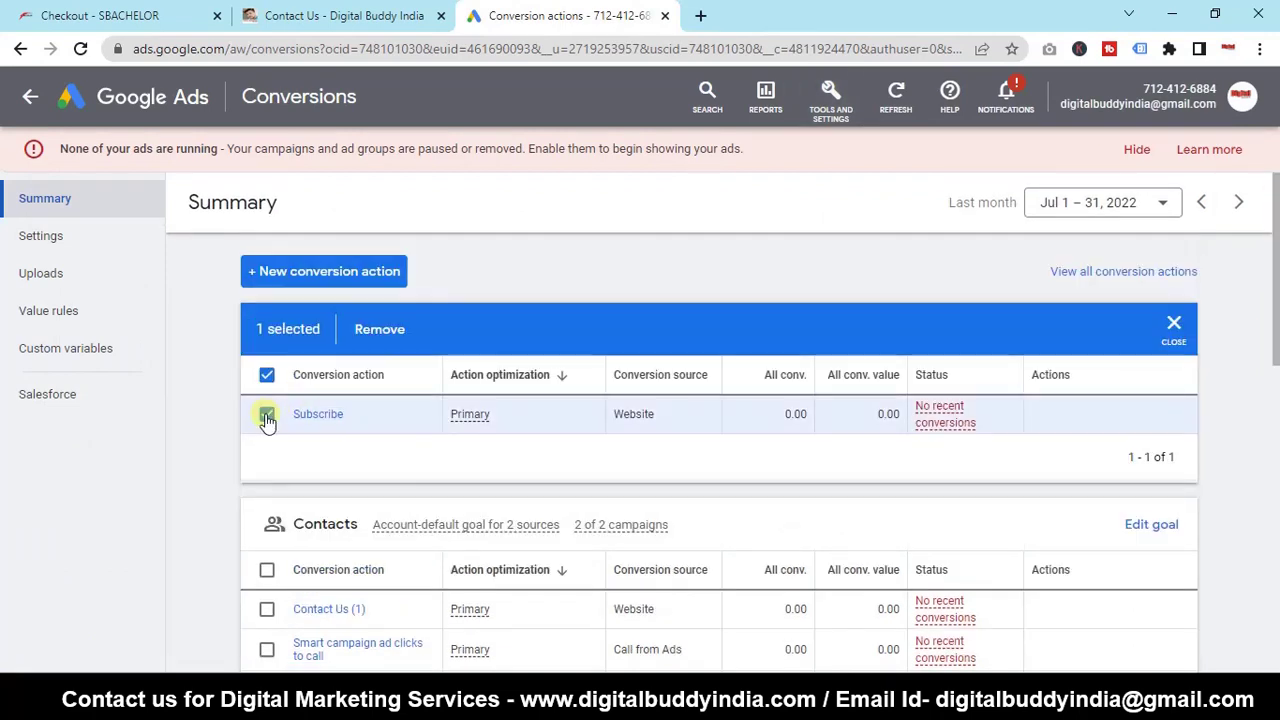
left_click(270, 612)
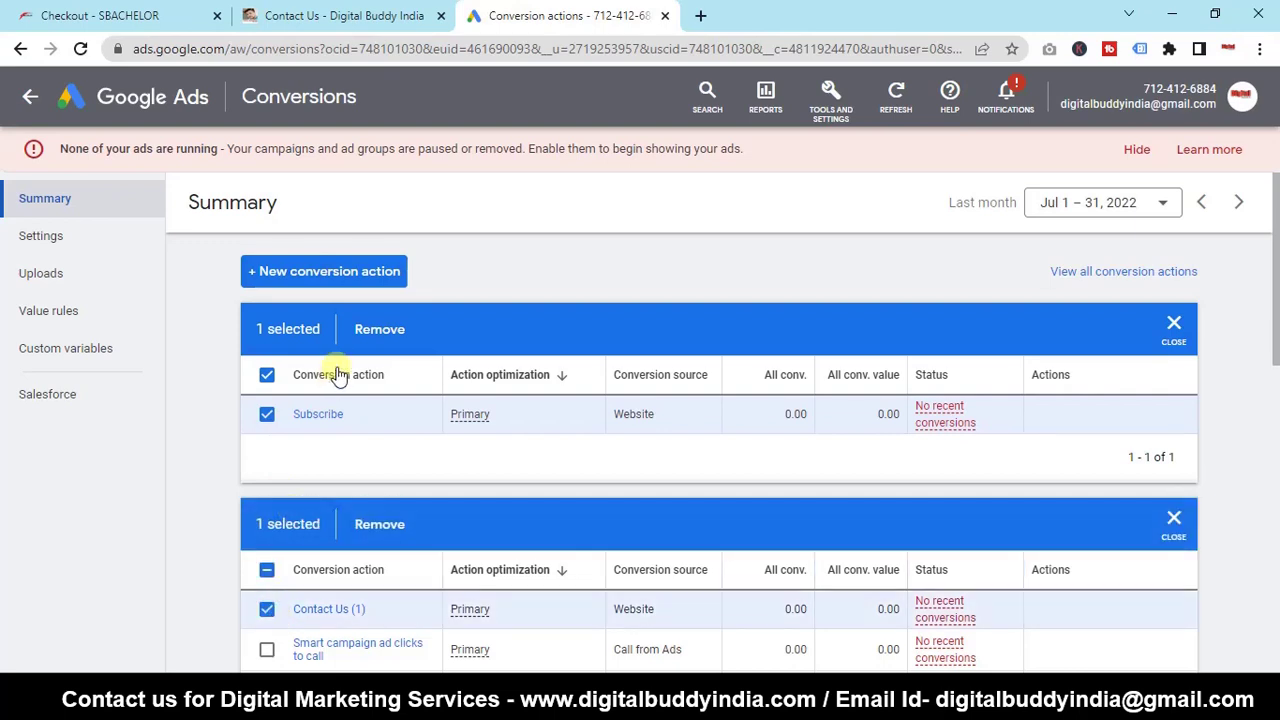
left_click(376, 530)
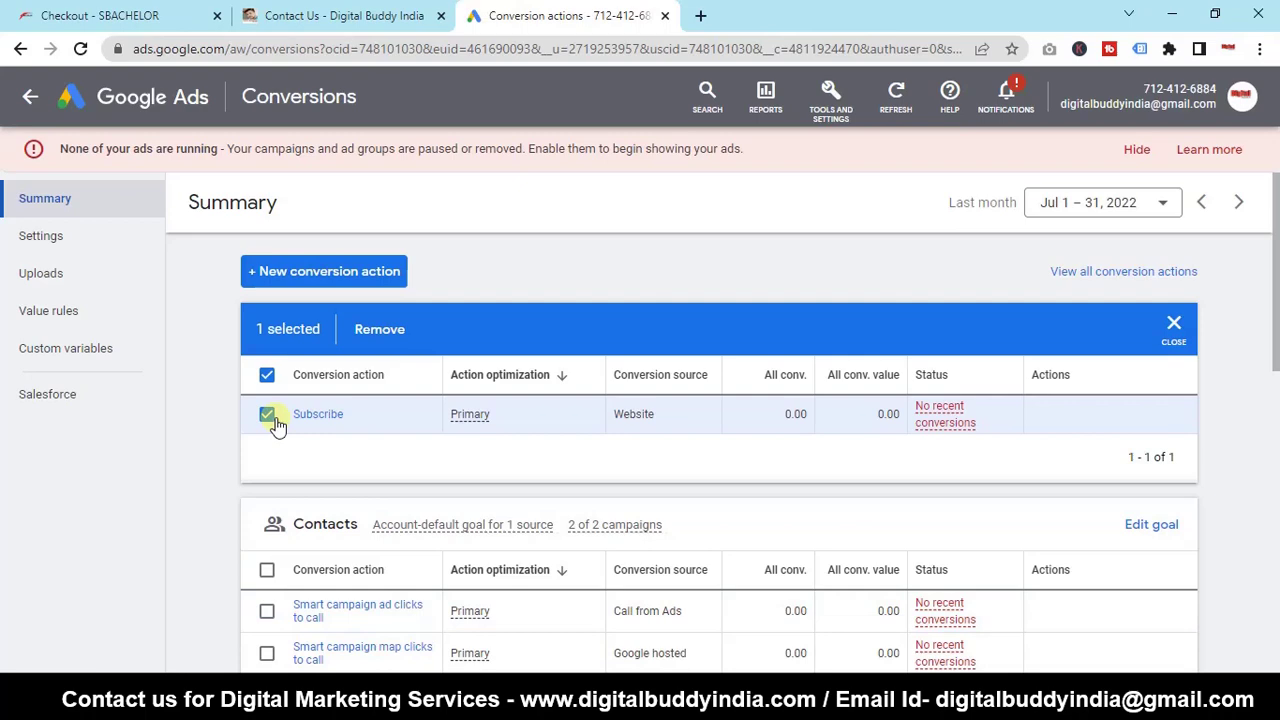
left_click(379, 330)
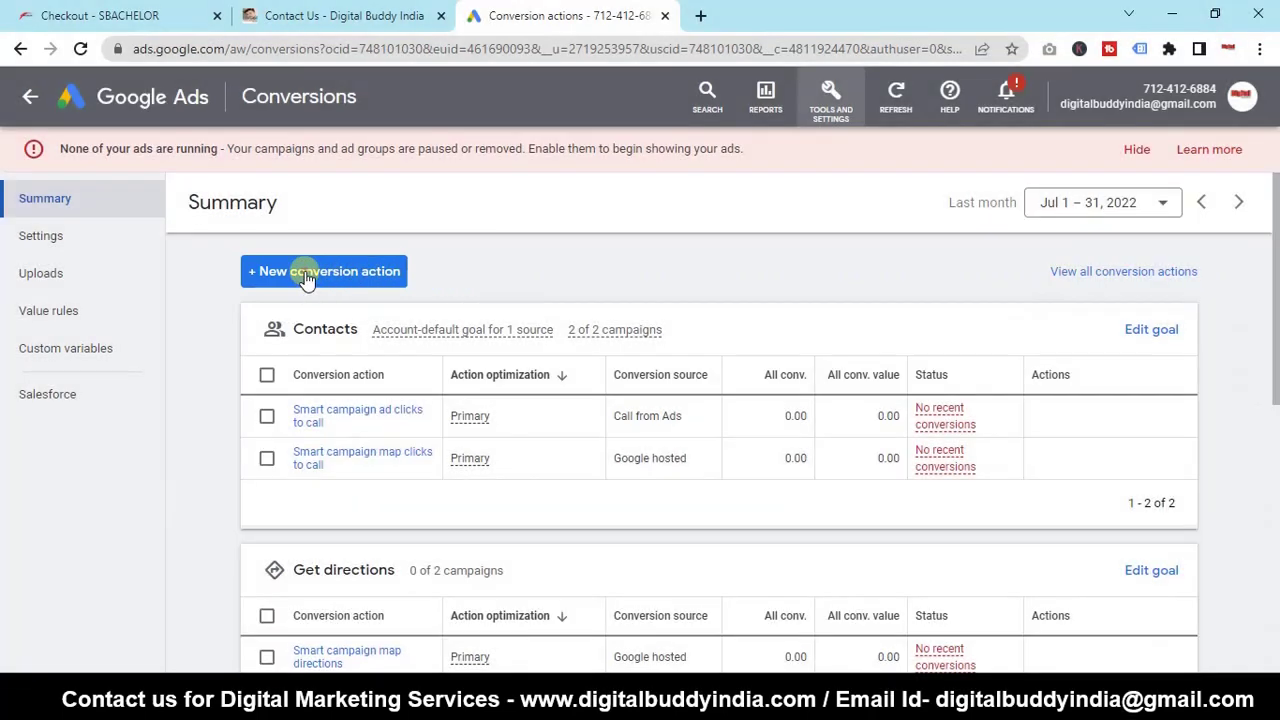
- Start a new conversion action that tracks website conversions, and get the website domain entry ready
left_click(307, 277)
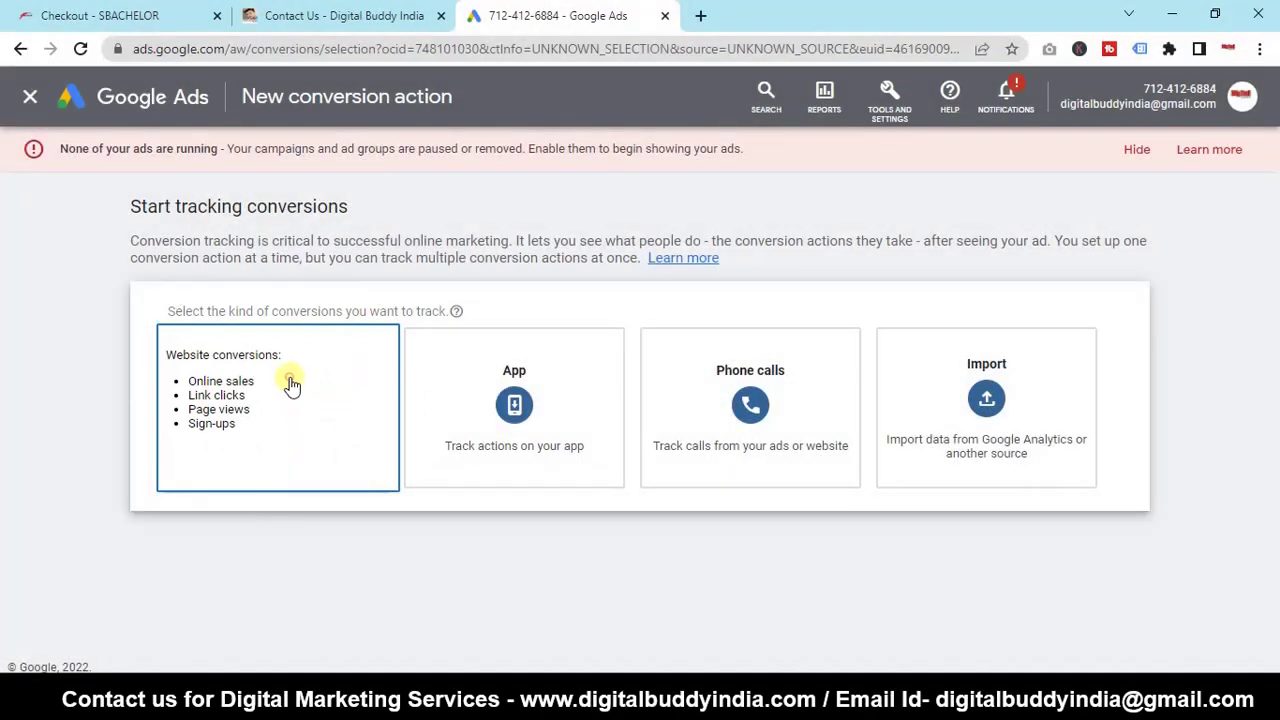
left_click(290, 383)
left_click(251, 429)
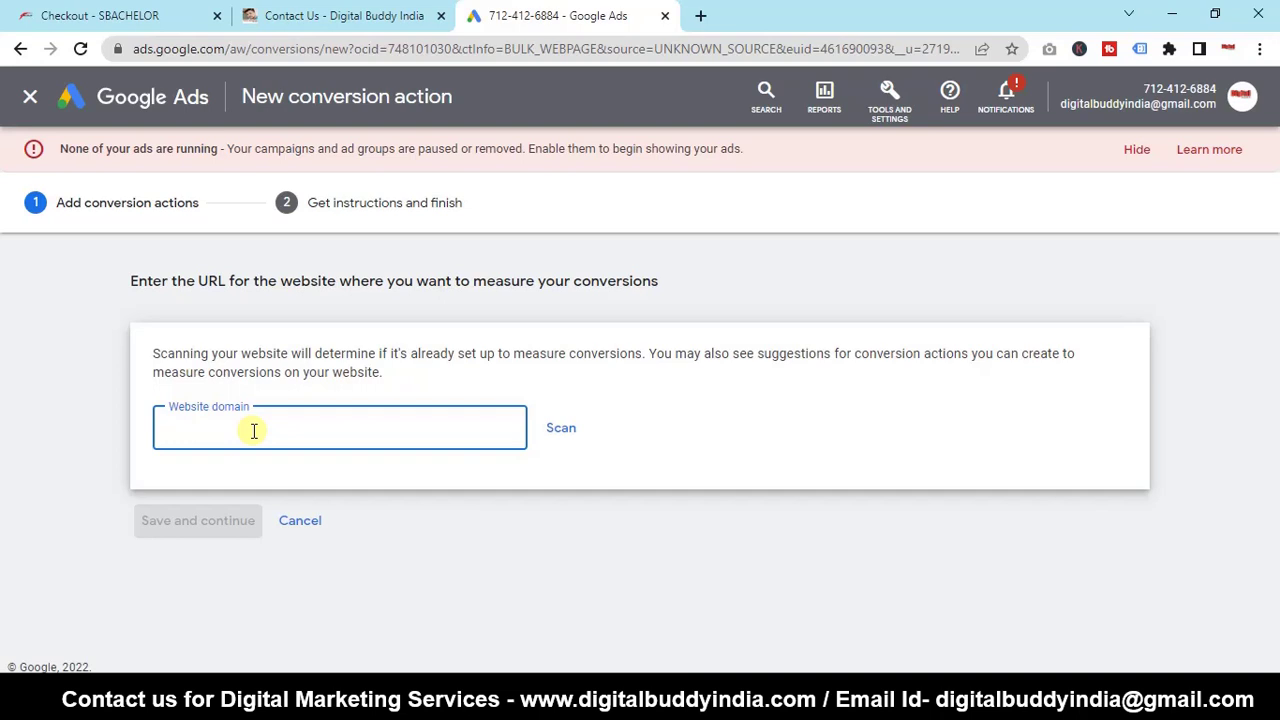
left_click(291, 16)
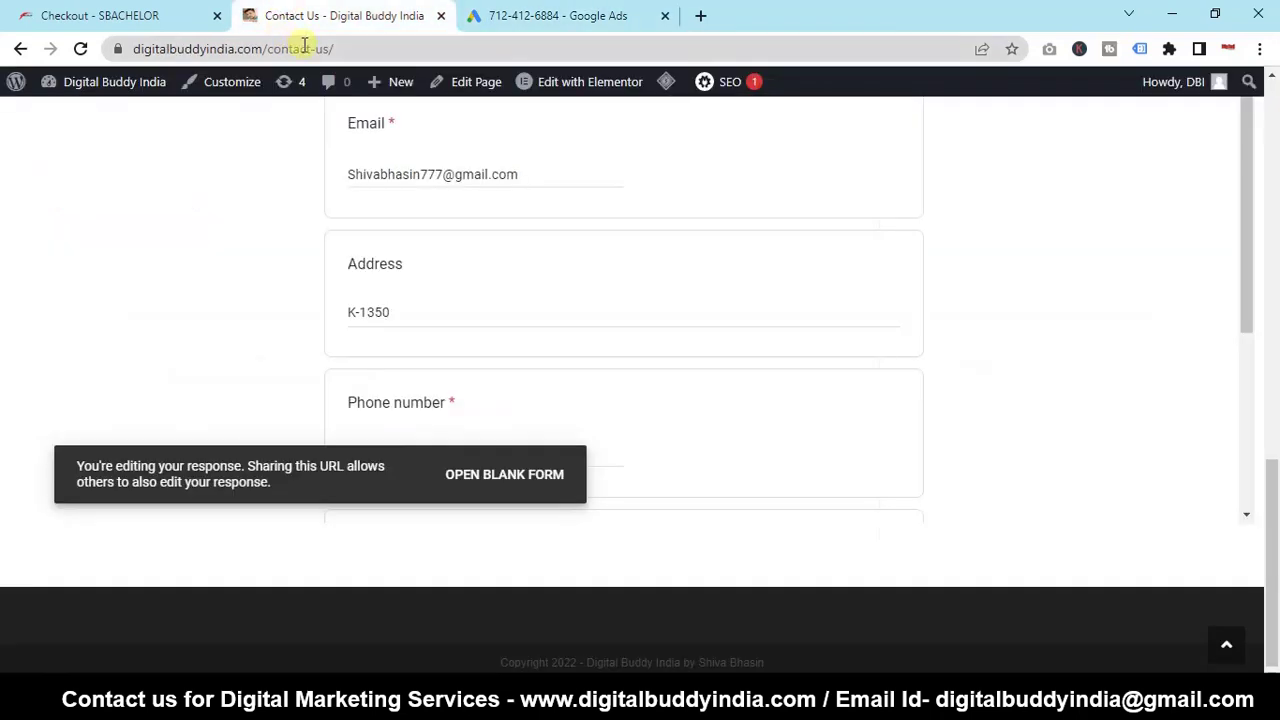
left_click(255, 46)
double_click(141, 49)
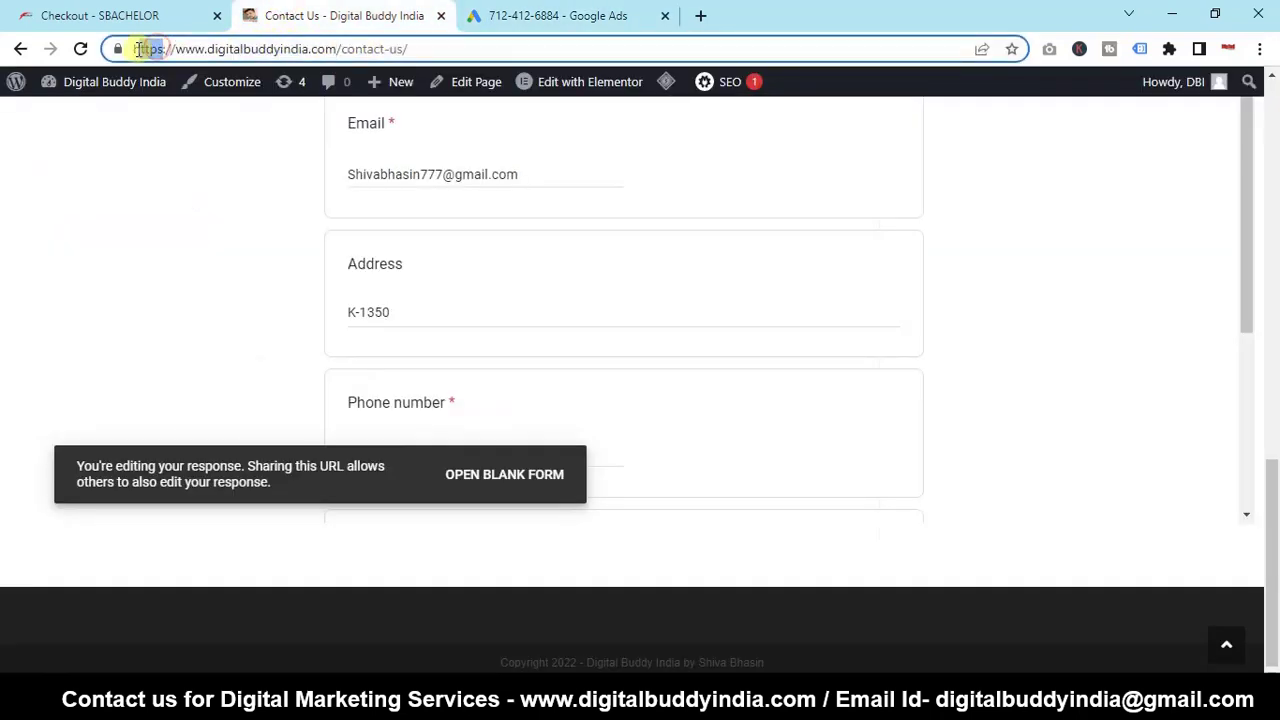
key("ctrl+a")
key("ctrl+shift+Left")
key("ctrl+shift+Left")
key("ctrl+c")
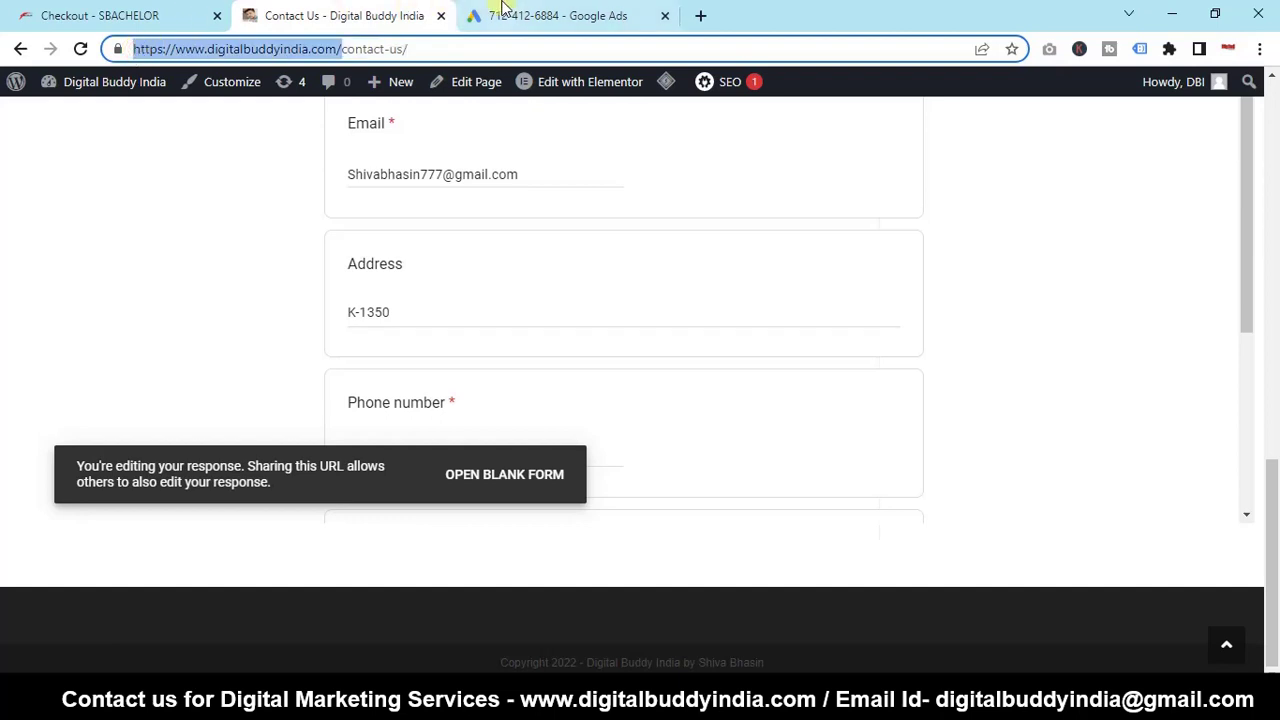
left_click(503, 12)
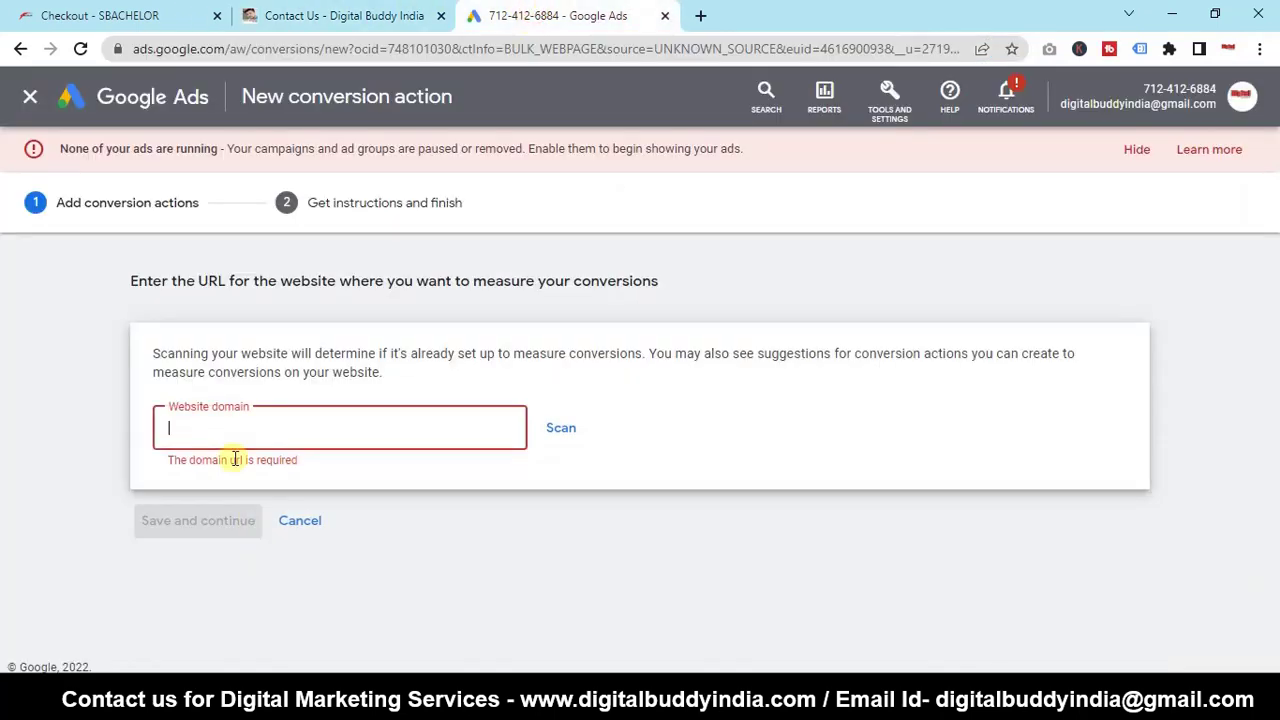
key("ctrl+v")
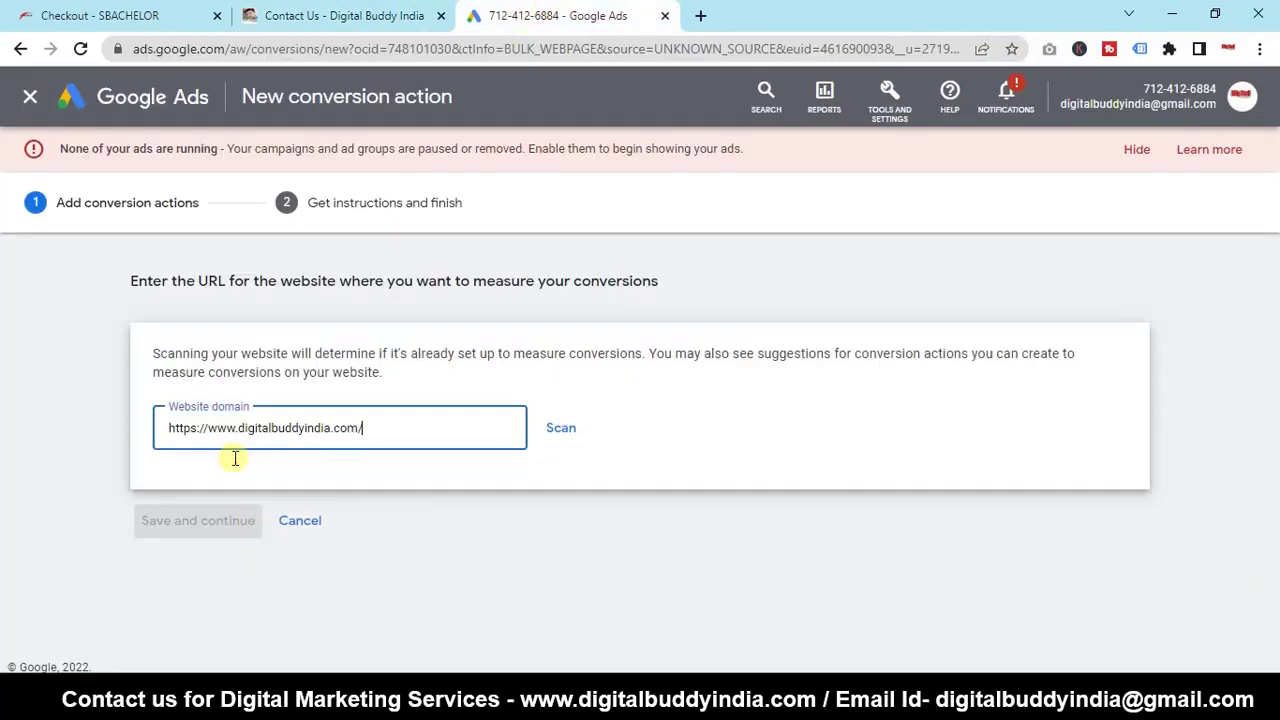
left_click(570, 427)
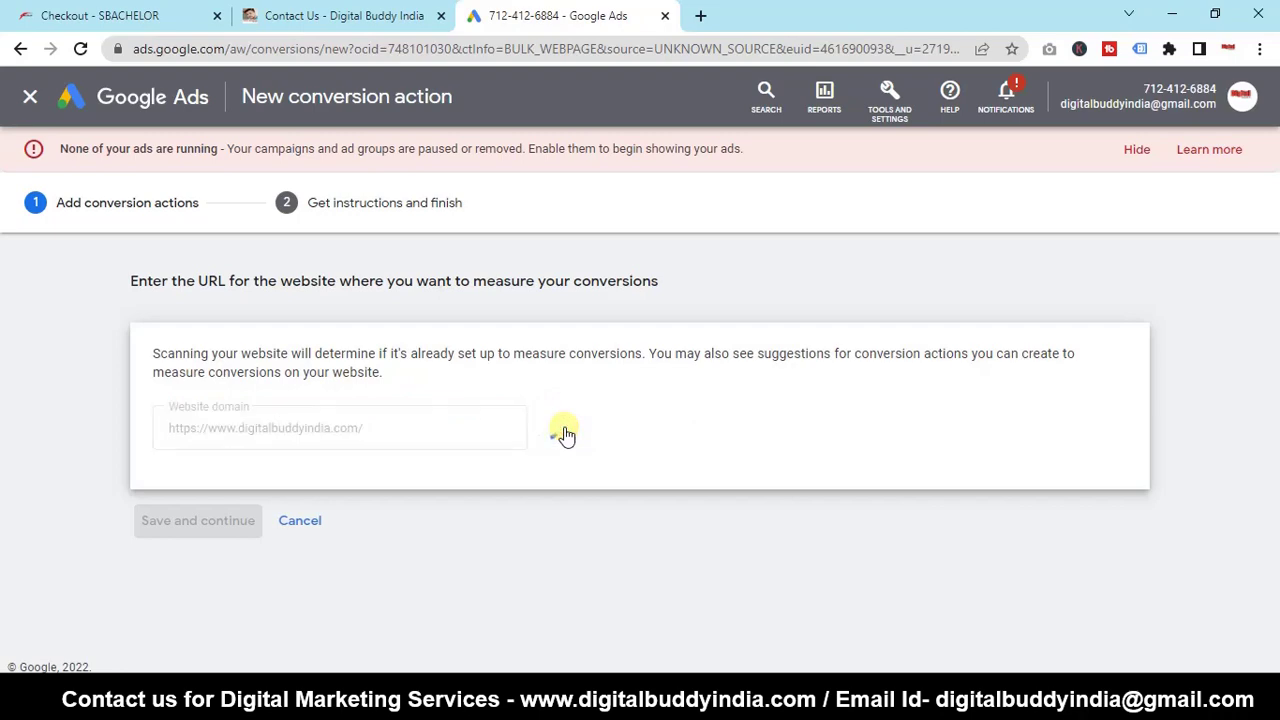
- Set the page load conversion's goal to Book appointment and its match type to URL is
left_click_drag(1276, 273, 1274, 423)
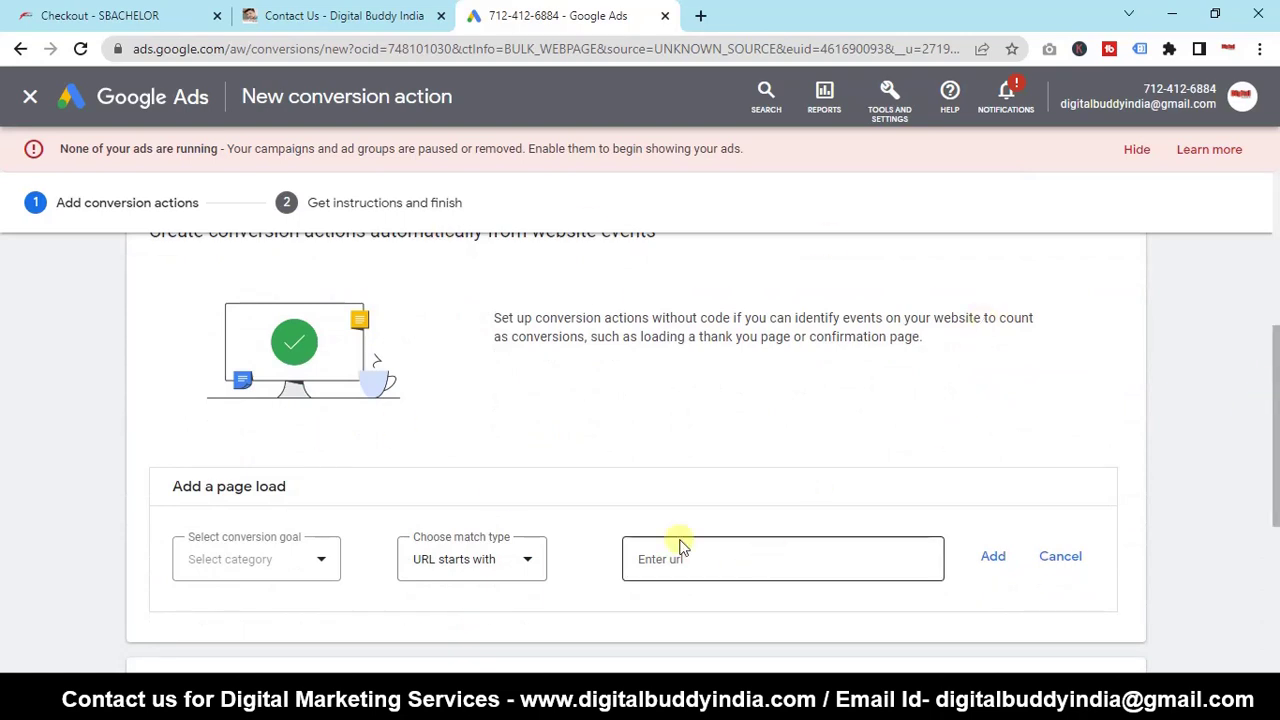
left_click(218, 577)
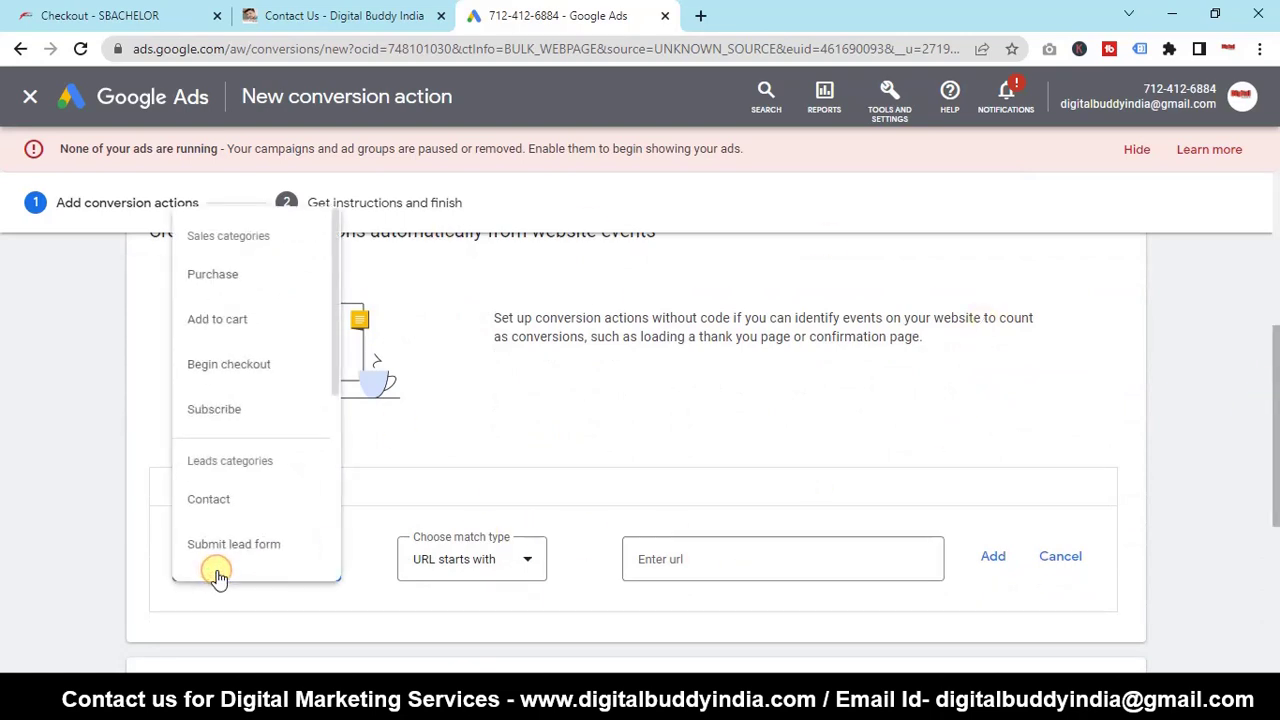
left_click(213, 566)
left_click(455, 559)
left_click(444, 472)
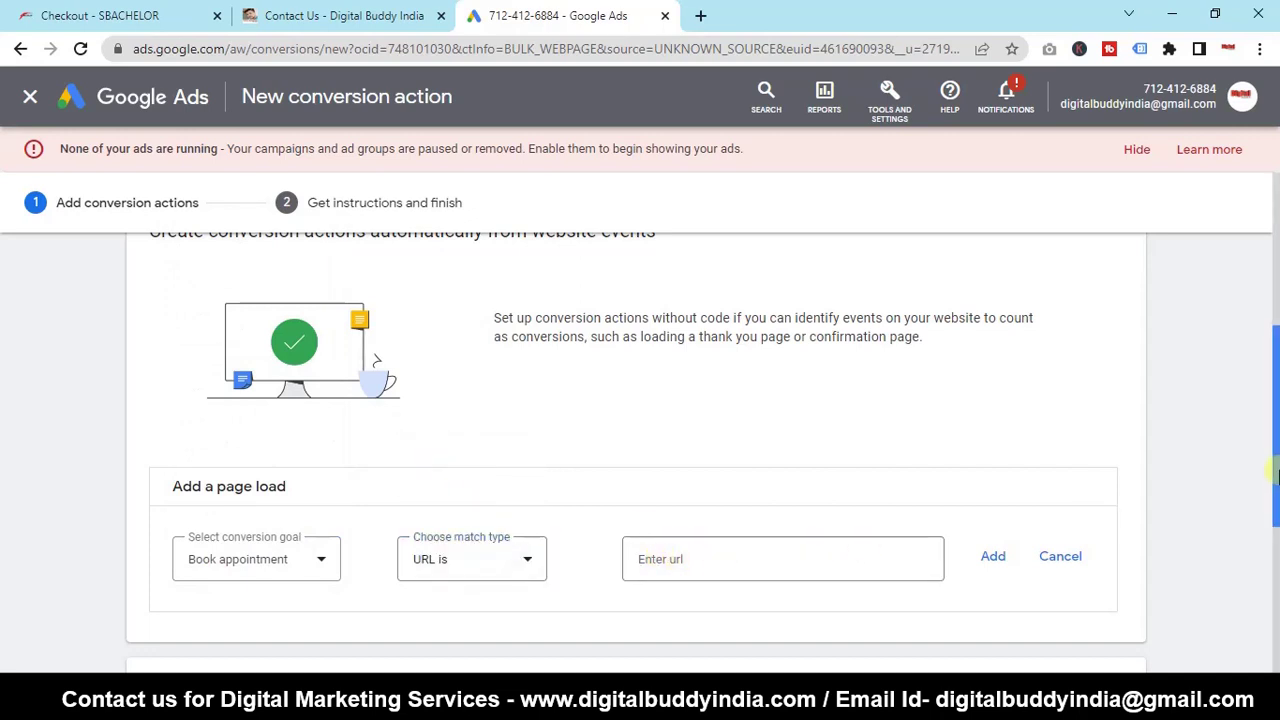
- Start a manually coded conversion action and choose Contact as its goal category
left_click_drag(1275, 470, 1268, 668)
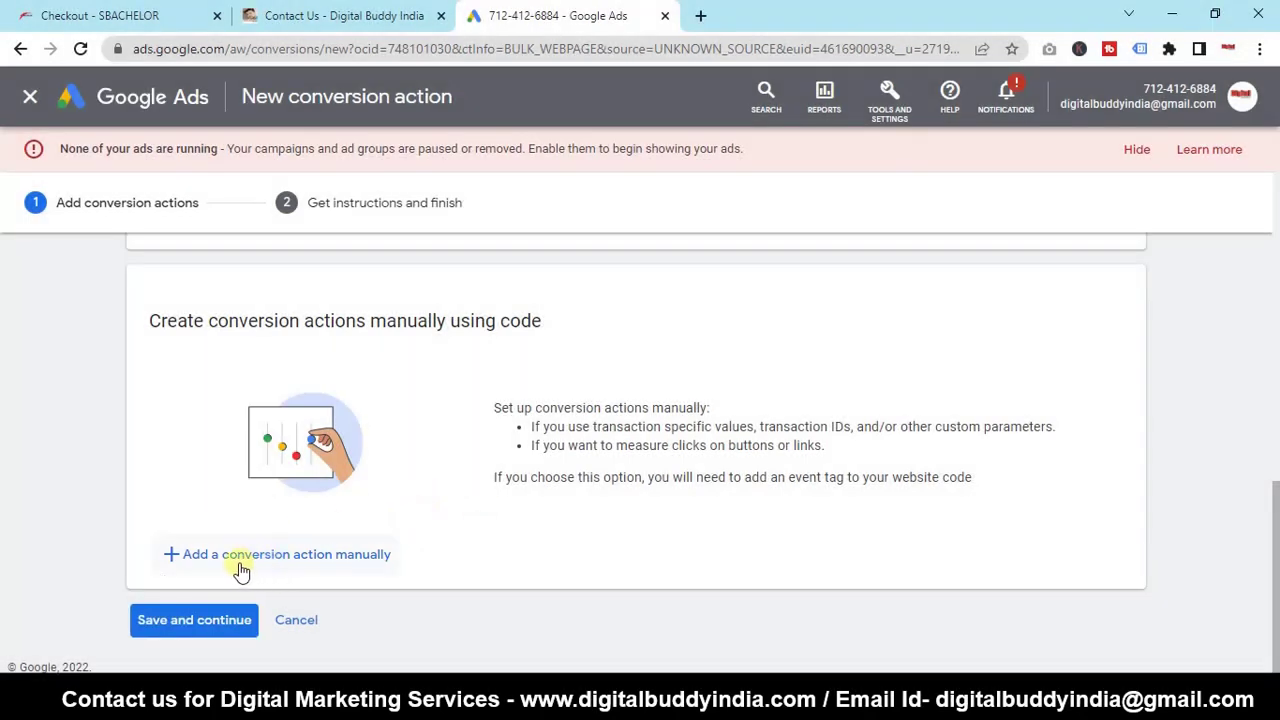
left_click(333, 562)
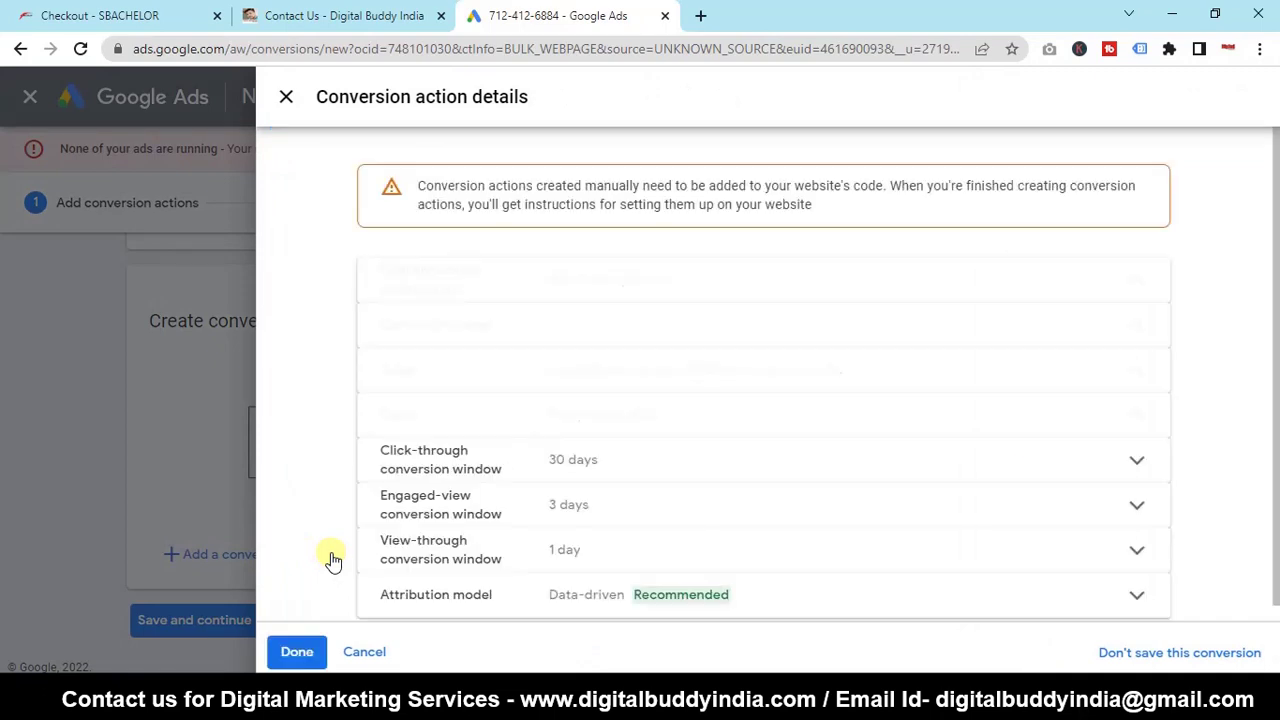
left_click(649, 334)
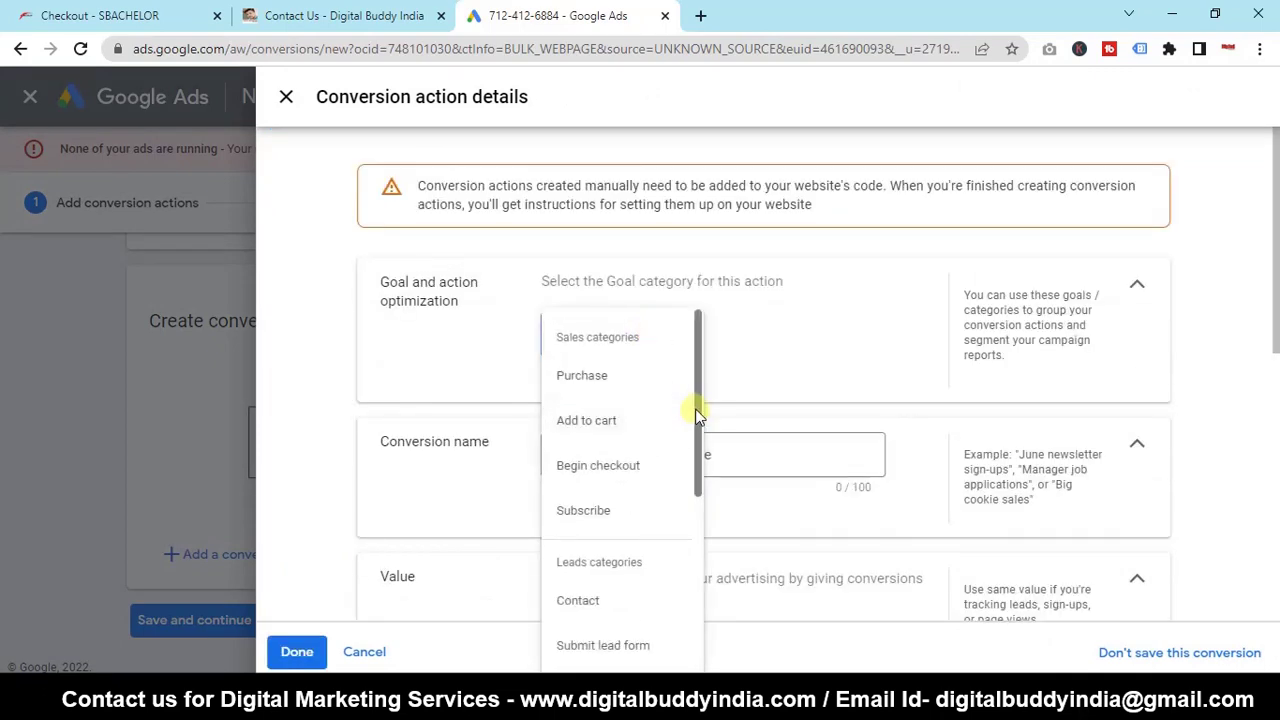
left_click_drag(695, 408, 698, 506)
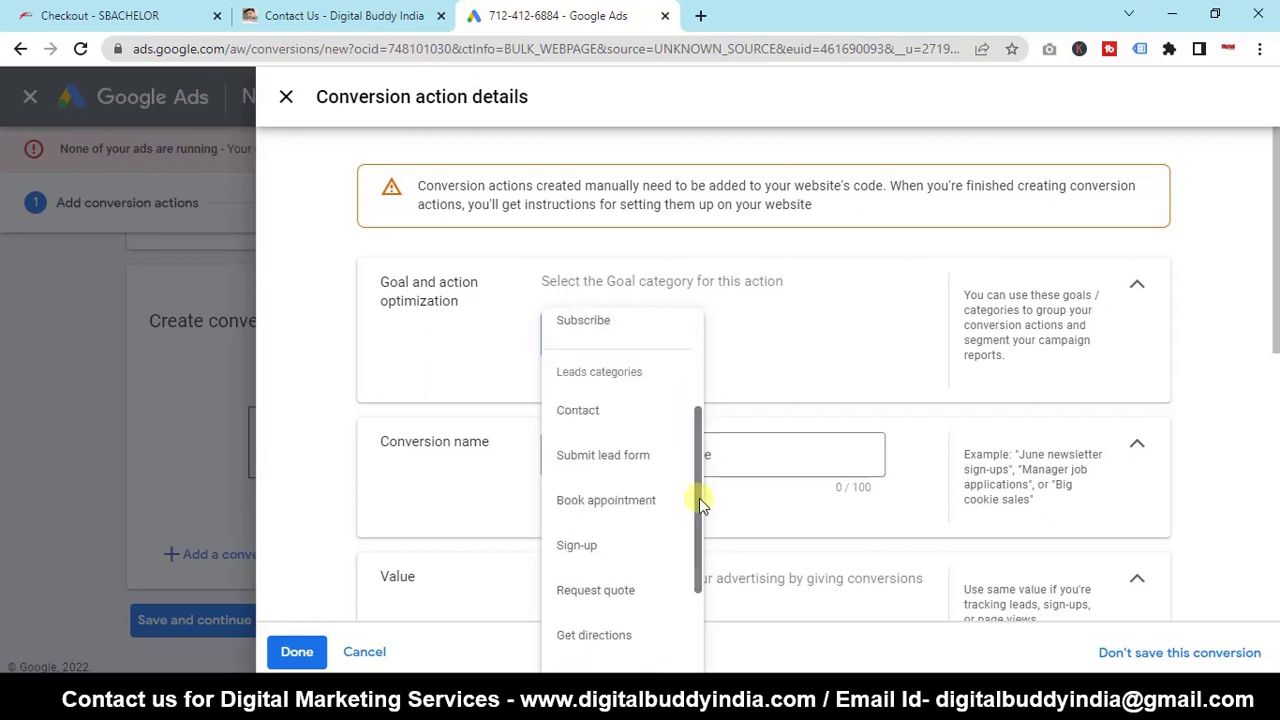
left_click_drag(699, 455, 697, 366)
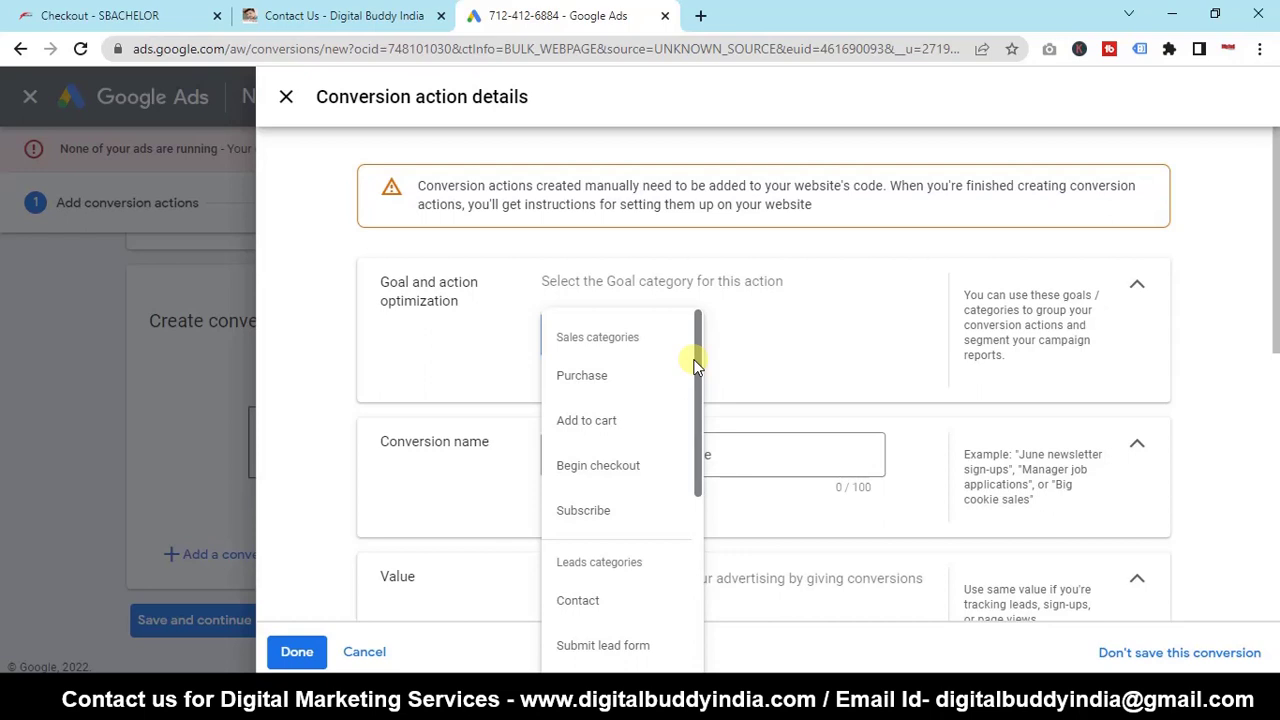
left_click(578, 600)
- Name the conversion Contact us
scroll(698, 412, "down", 1)
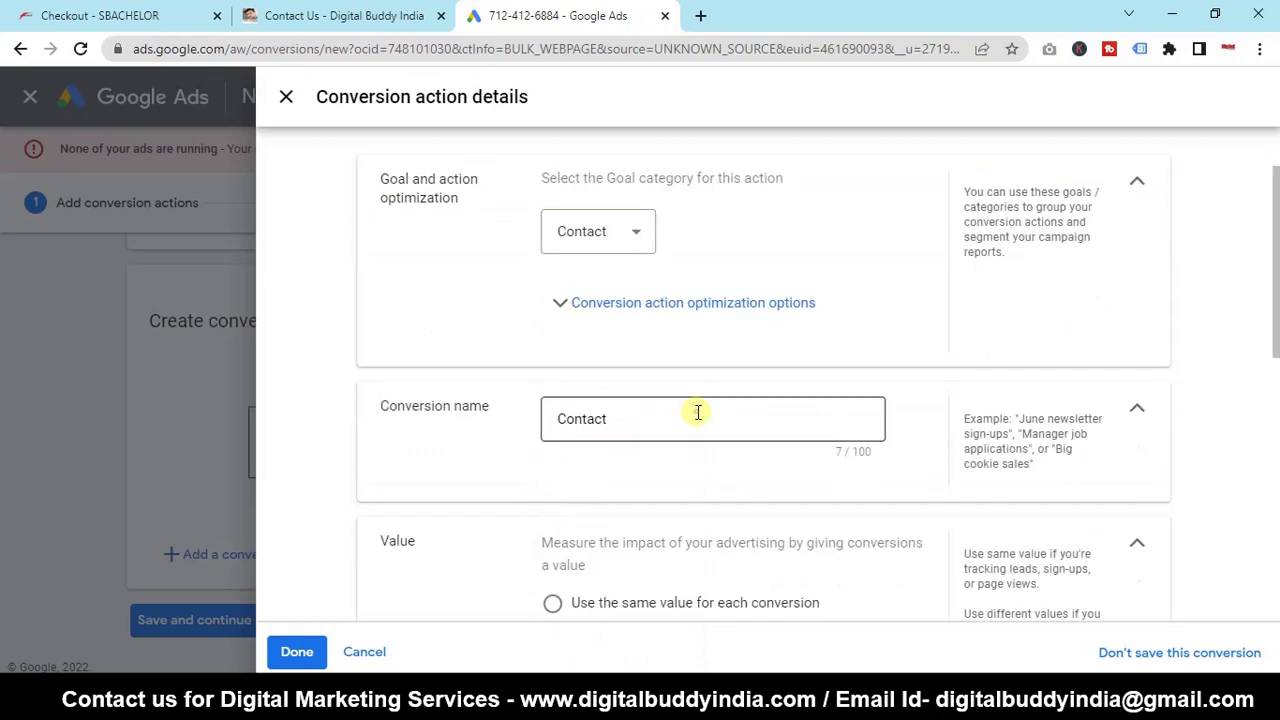
left_click(698, 412)
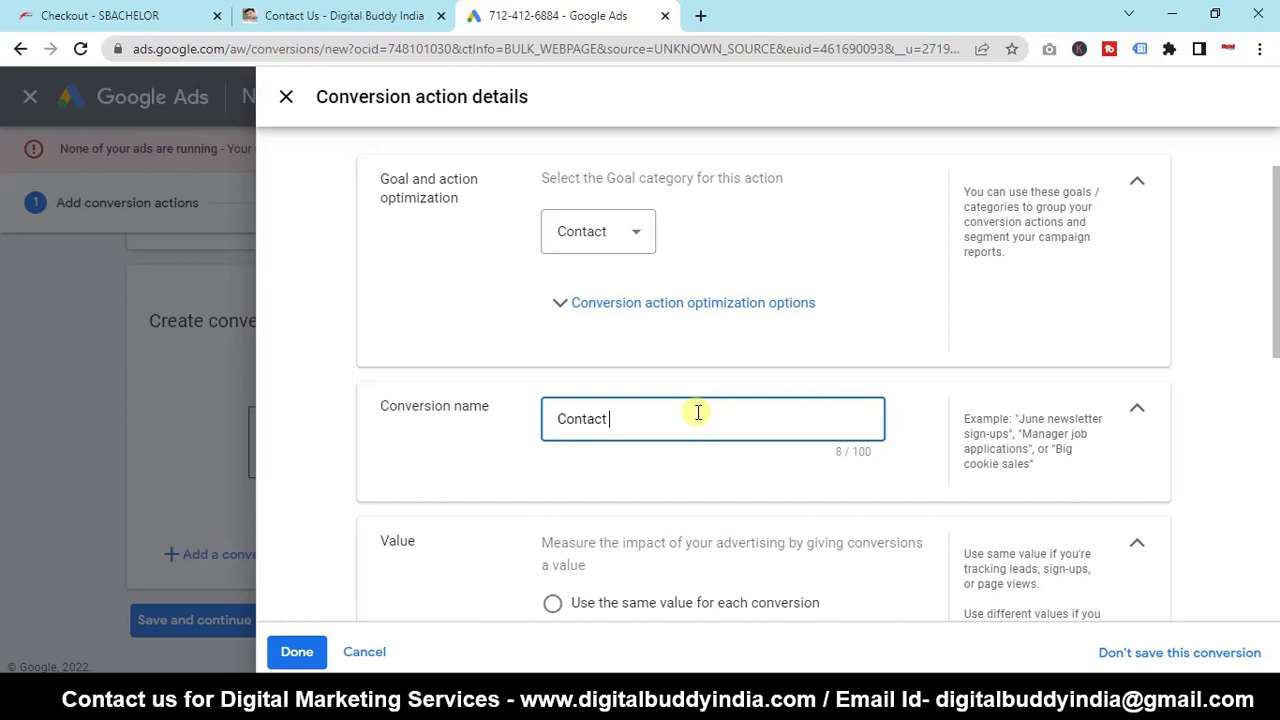
type("us")
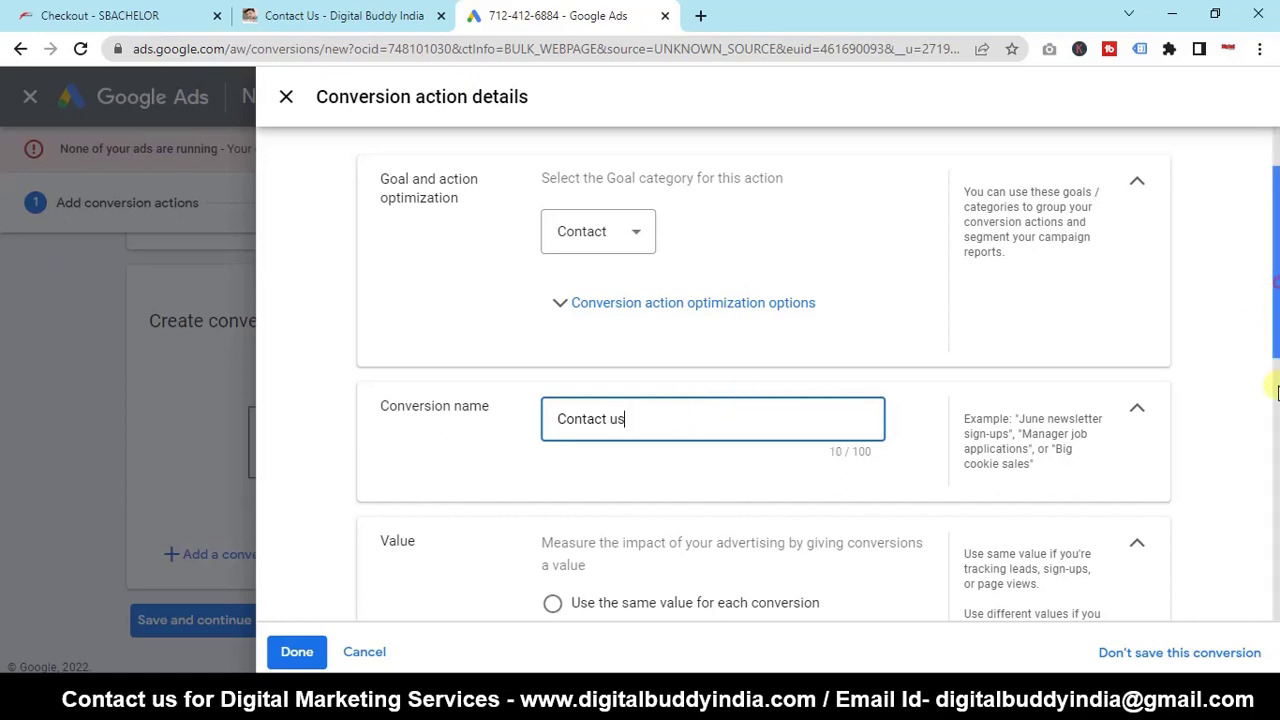
- Try the conversion value options in turn: same value, different values, and no value for this action
scroll(698, 412, "down", 3)
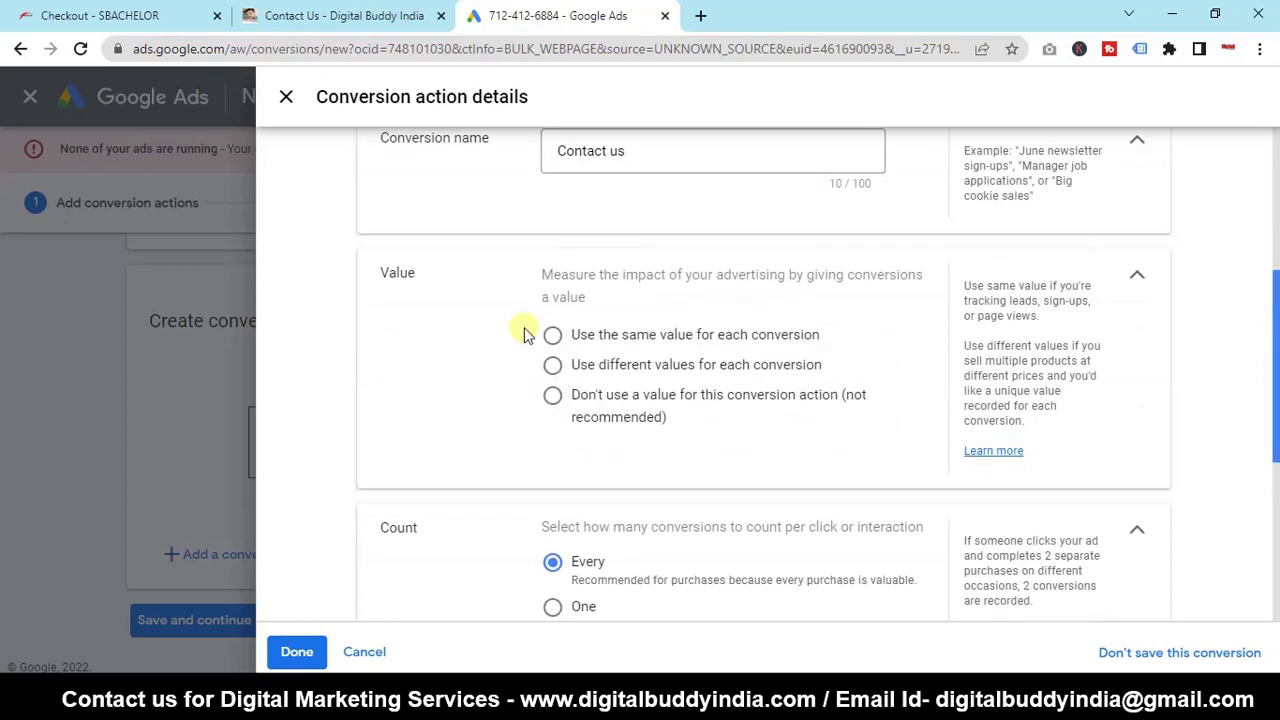
scroll(525, 335, "up", 1)
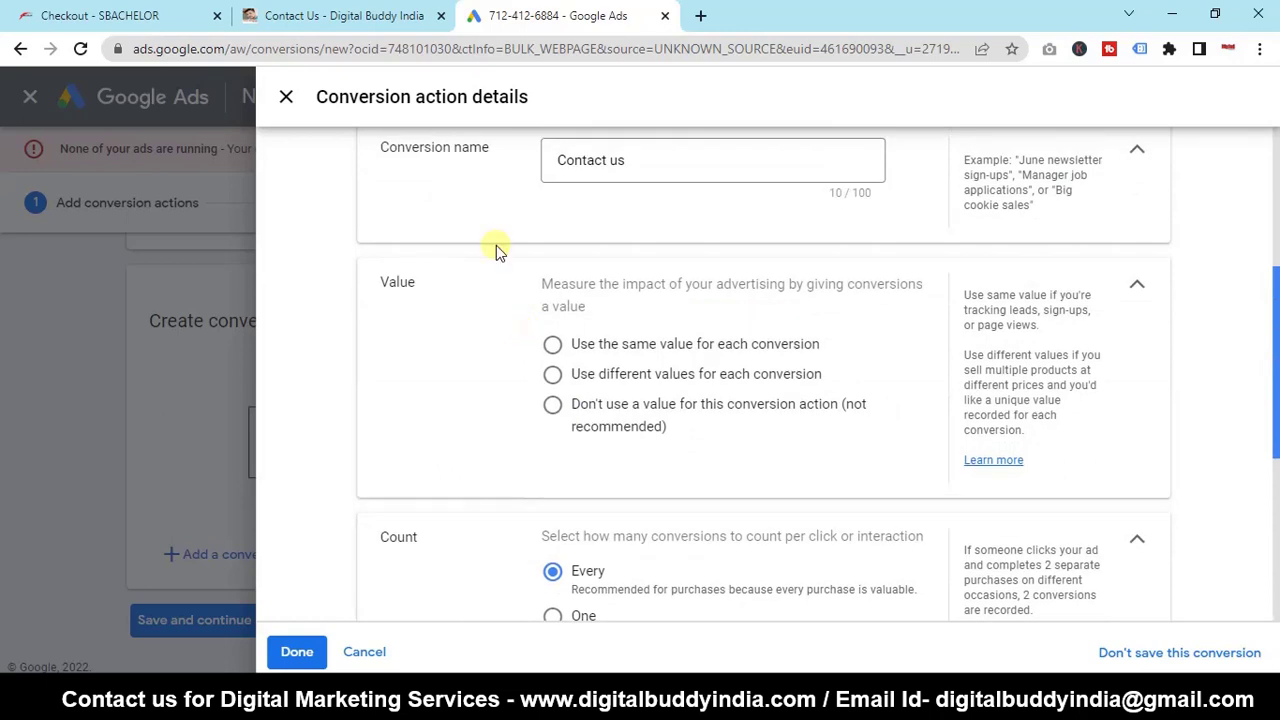
scroll(497, 250, "up", 1)
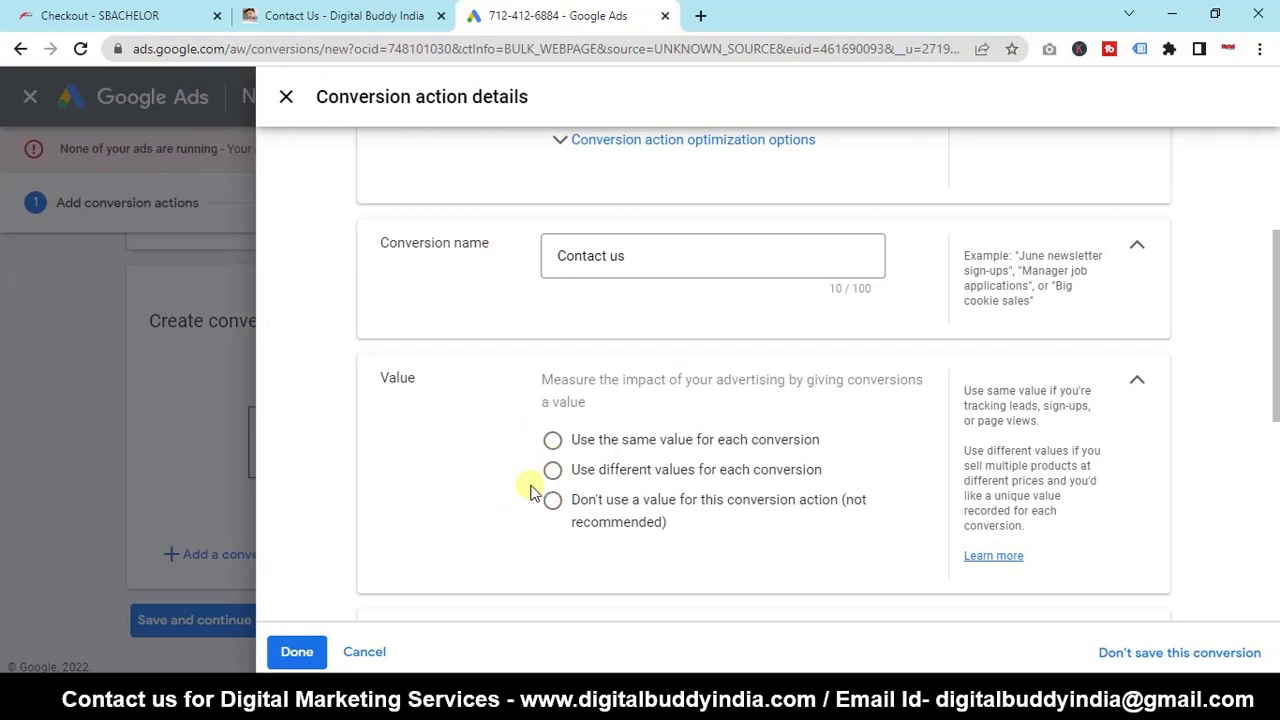
left_click(552, 441)
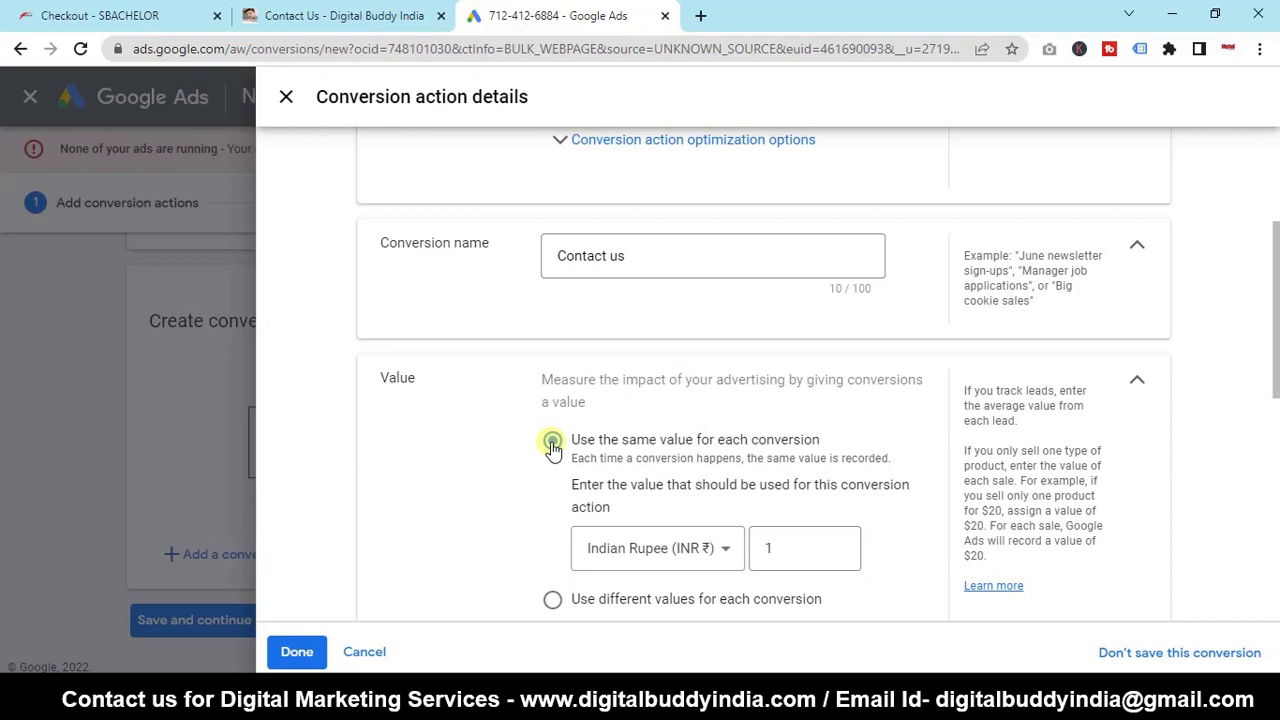
left_click(552, 442)
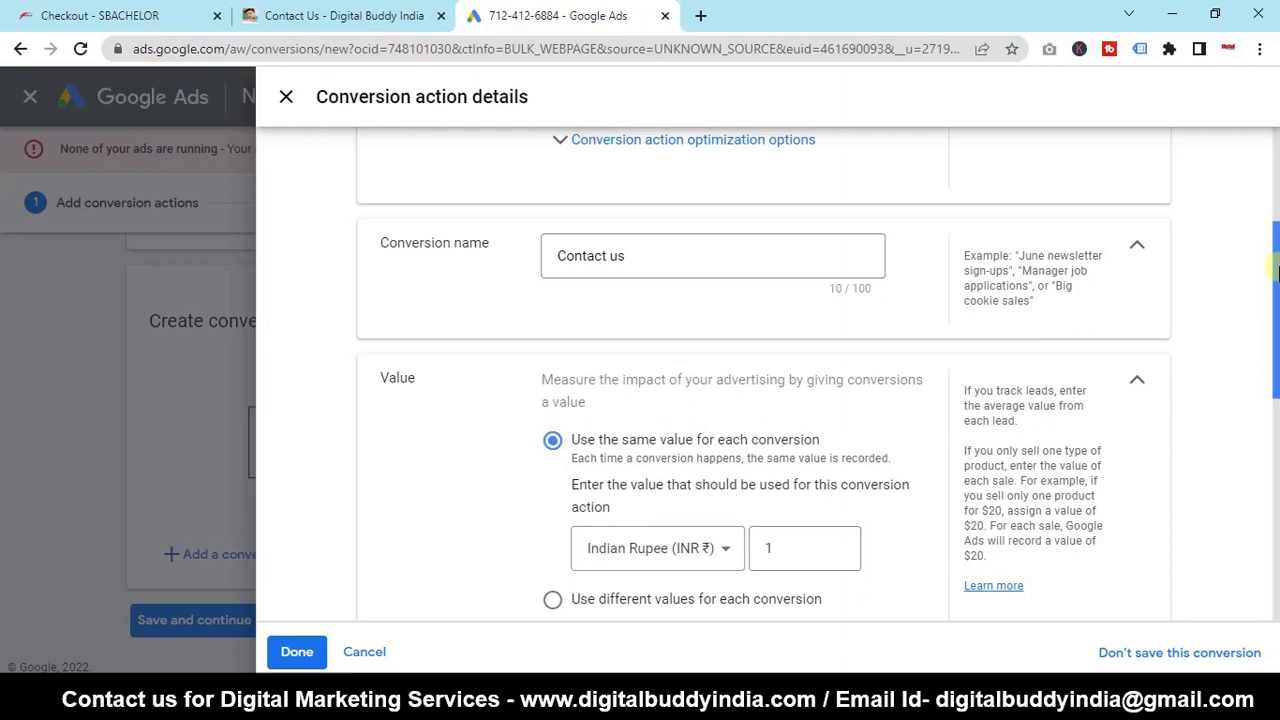
scroll(1275, 320, "down", 1)
left_click_drag(1278, 320, 1278, 343)
left_click(555, 411)
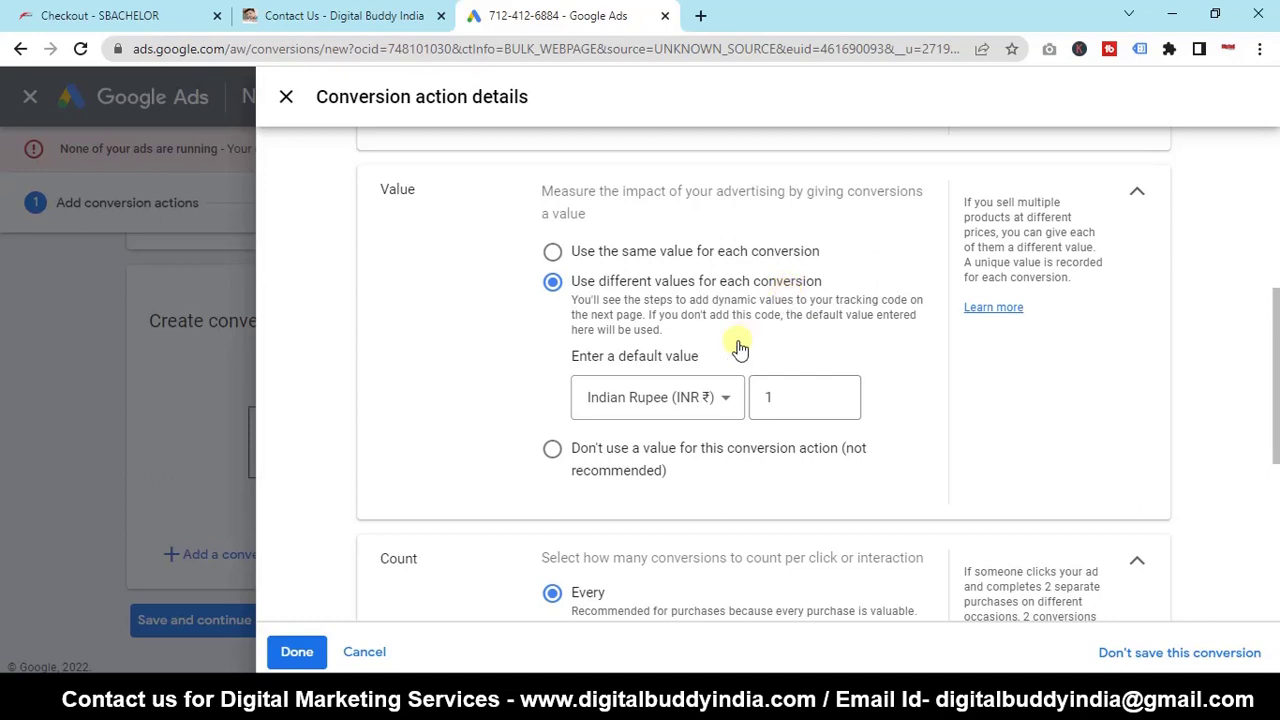
left_click(551, 455)
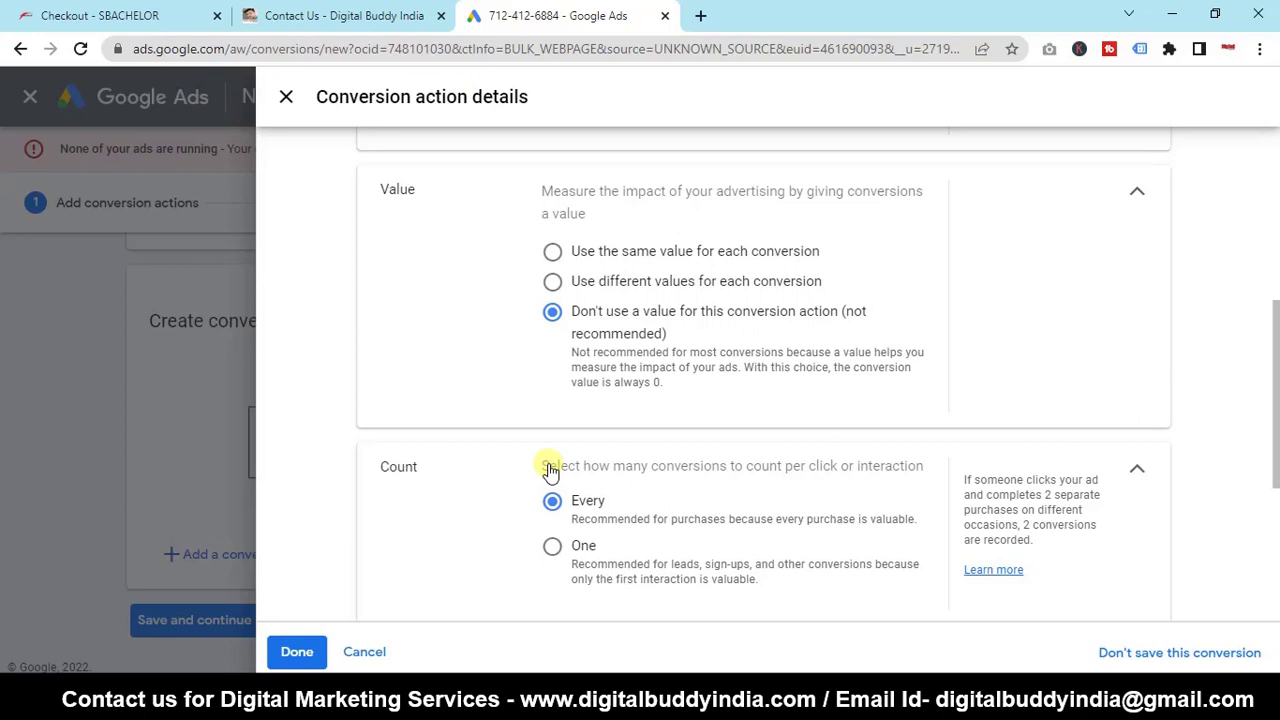
- Use the same value for each conversion and set it to 100 Indian Rupees
left_click(552, 253)
left_click(800, 357)
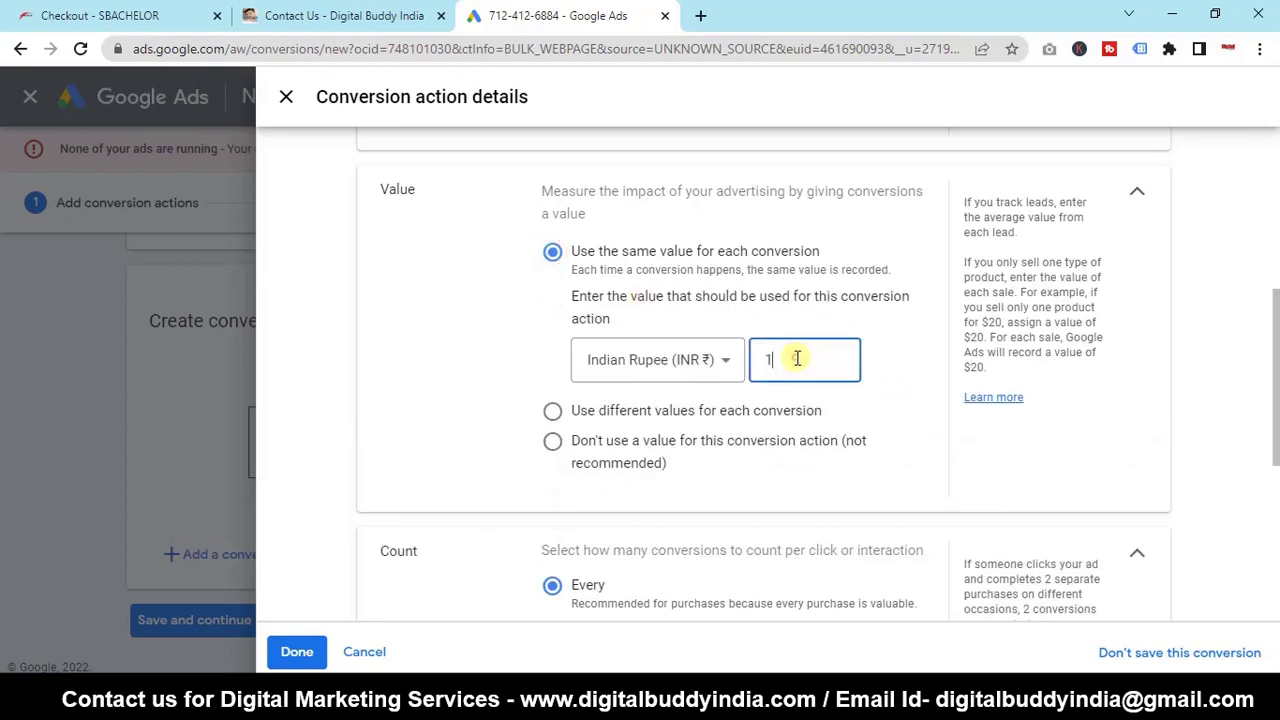
double_click(797, 358)
type("100")
- Try the One option for the conversion count and set the count back to Every
left_click_drag(1273, 327, 1273, 418)
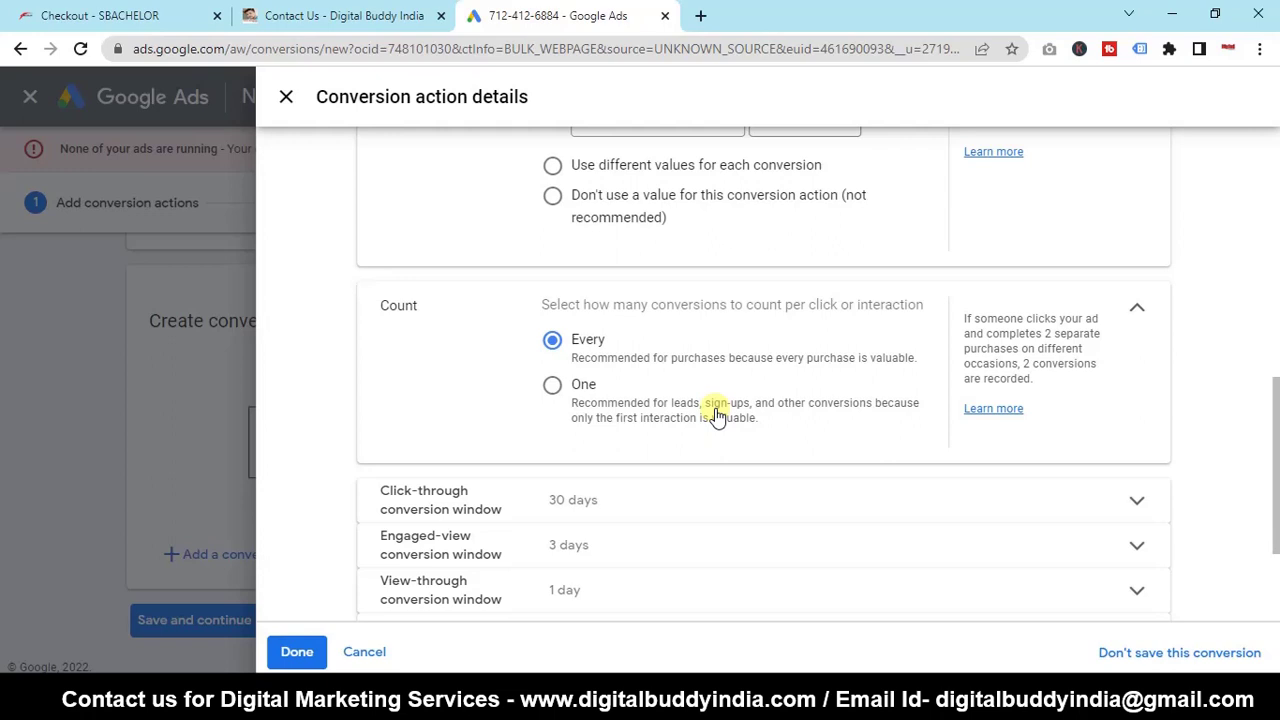
left_click(549, 392)
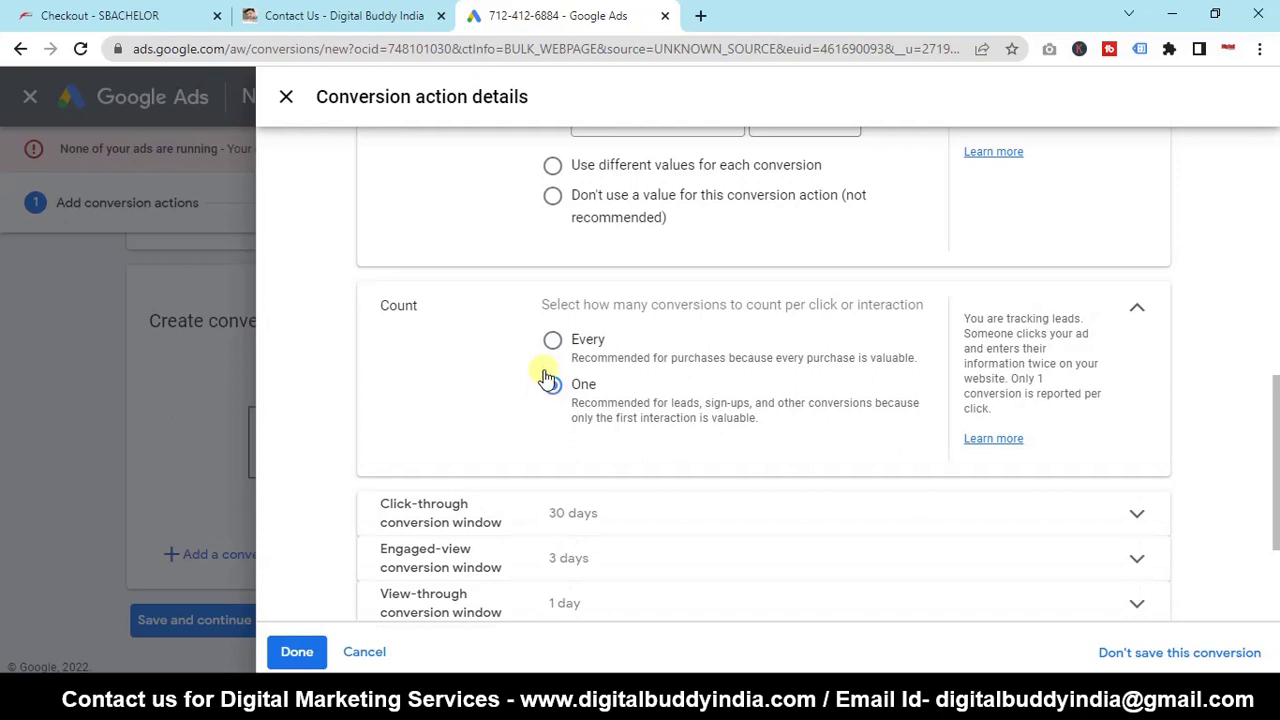
left_click(553, 343)
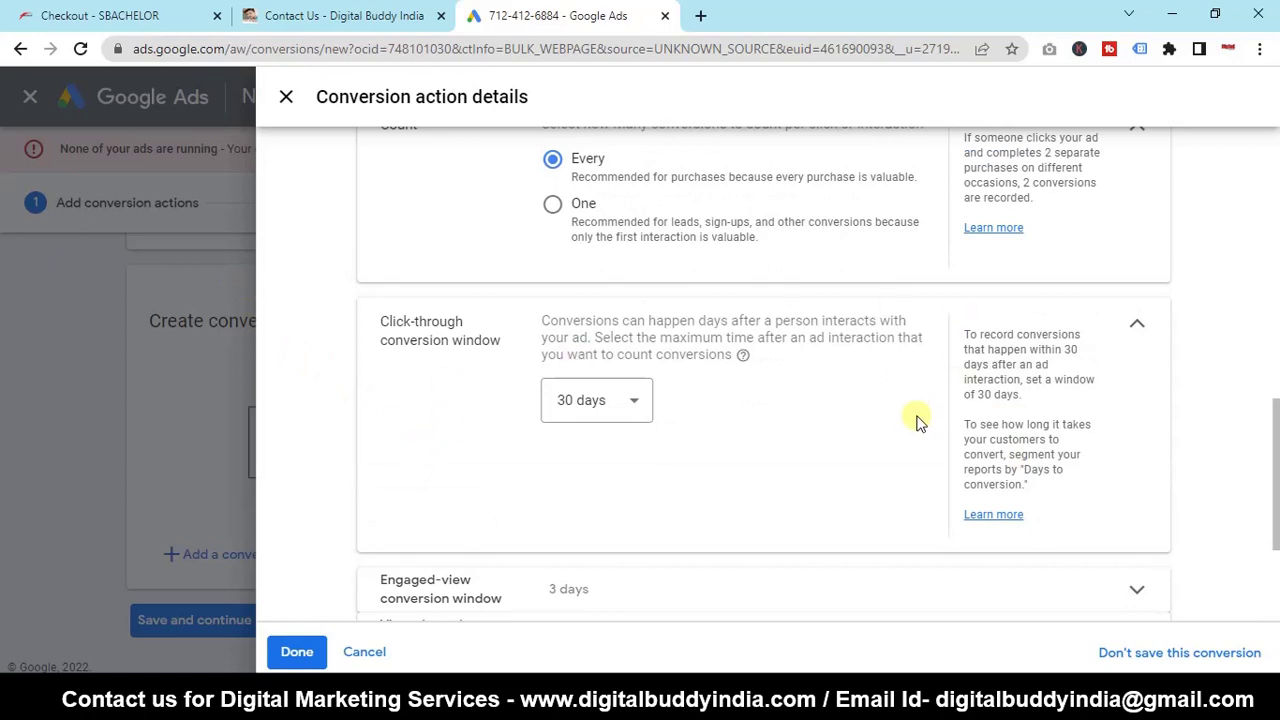
- Review the available durations for the click-through conversion window, keeping 30 days
left_click(635, 404)
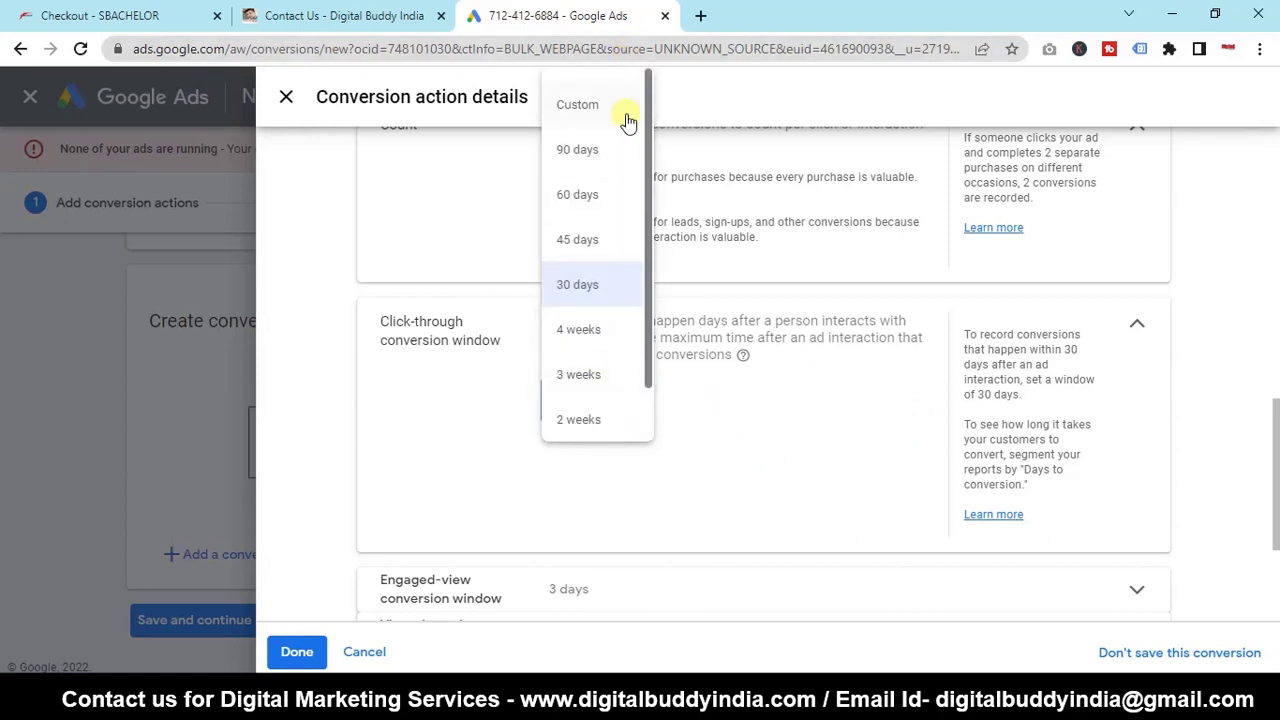
left_click(651, 417)
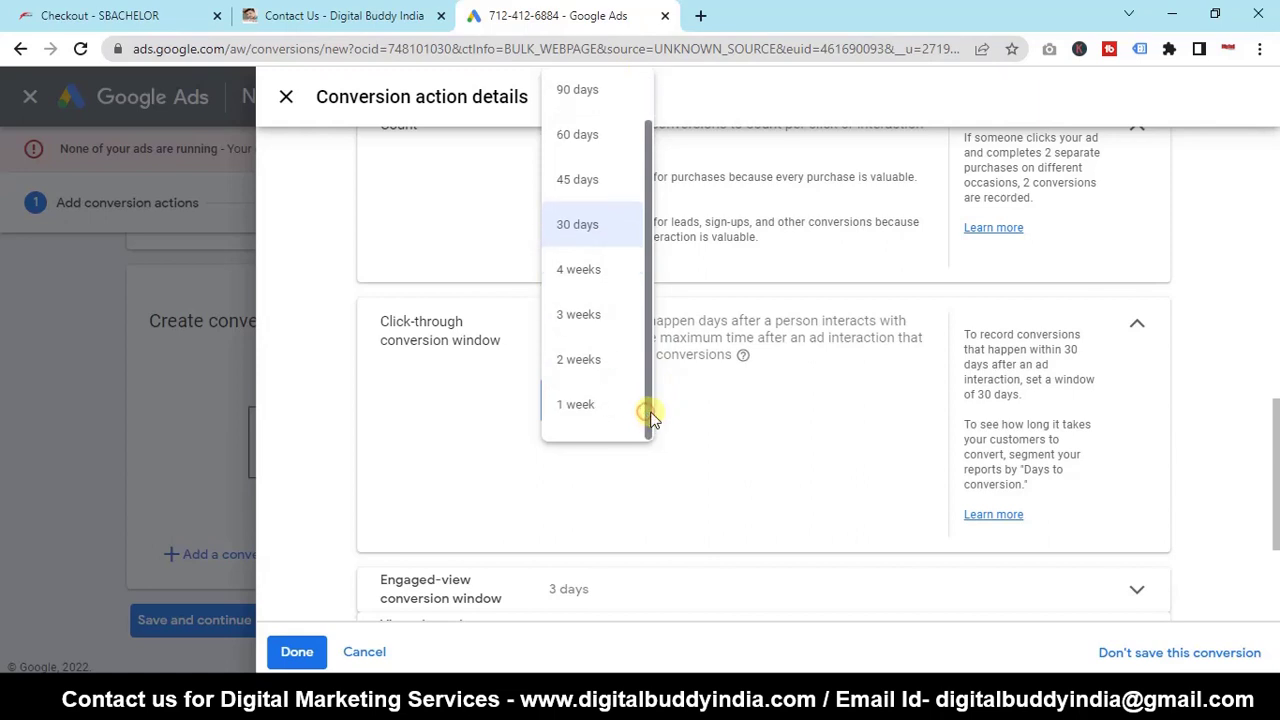
left_click(720, 420)
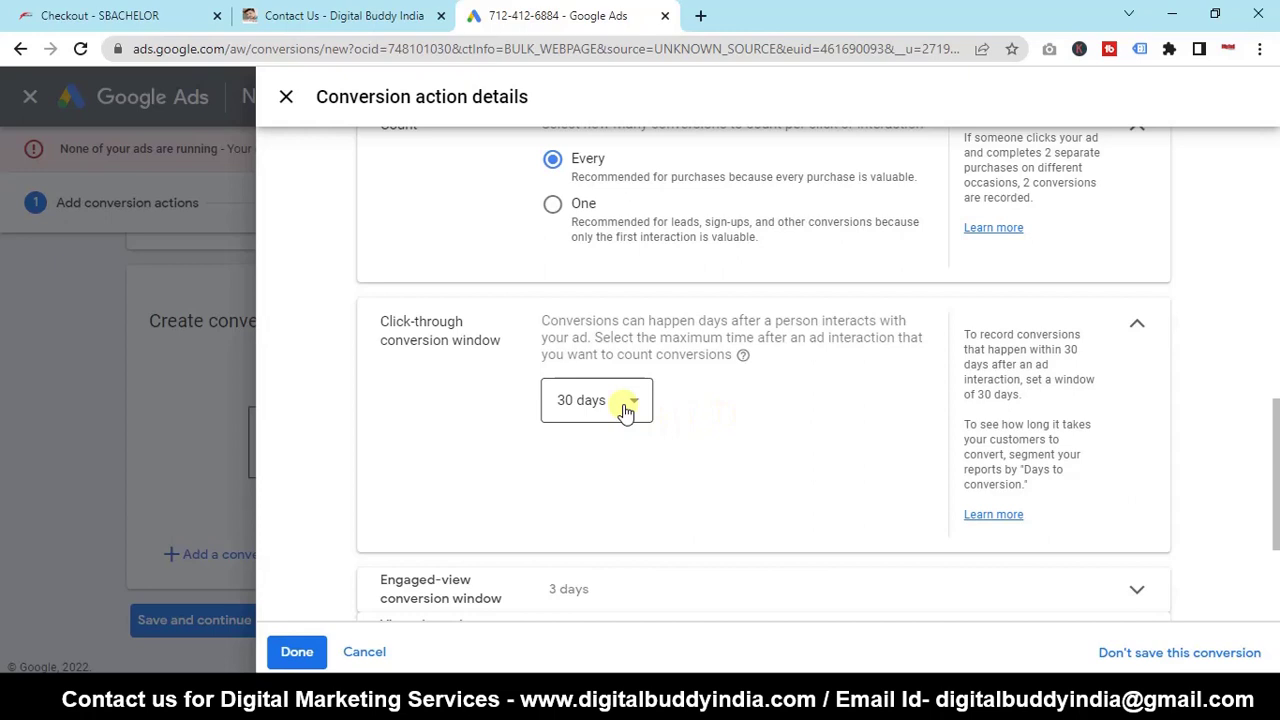
left_click(625, 410)
left_click(732, 398)
- Expand the engaged-view and view-through conversion windows and review them along with the attribution model and Enhanced CPC settings
scroll(732, 394, "down", 2)
left_click(610, 371)
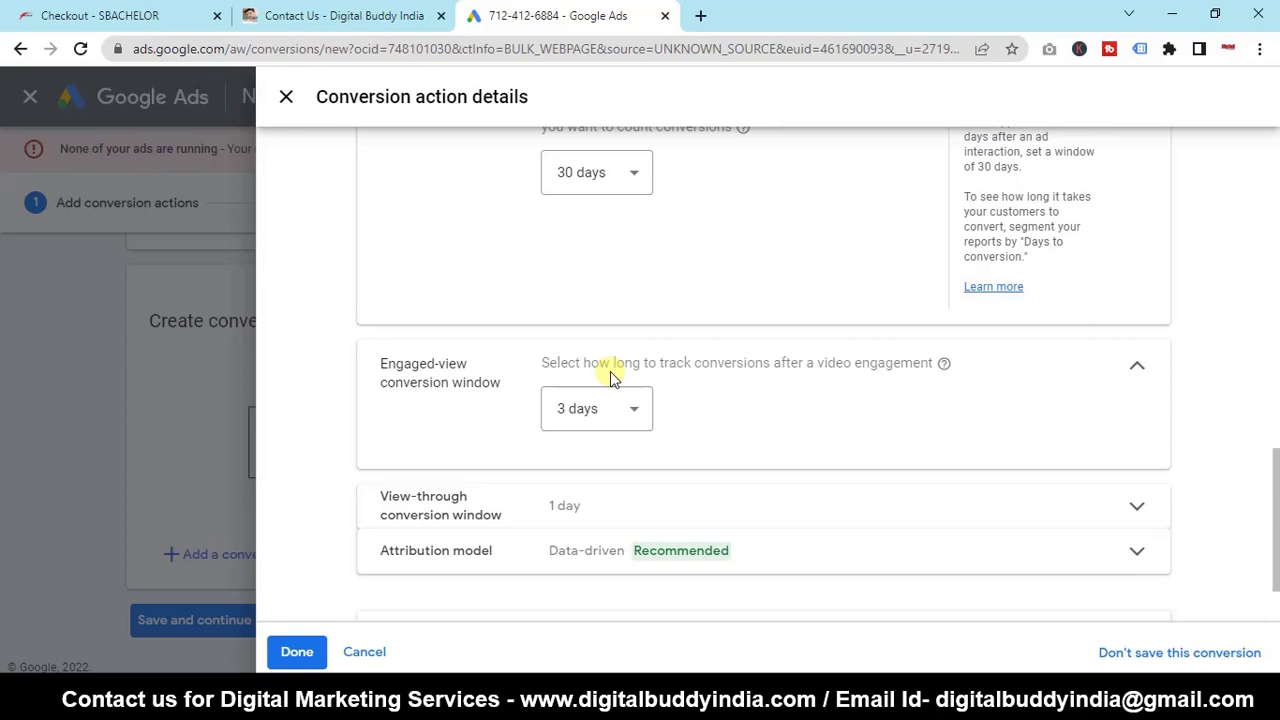
scroll(770, 398, "down", 1)
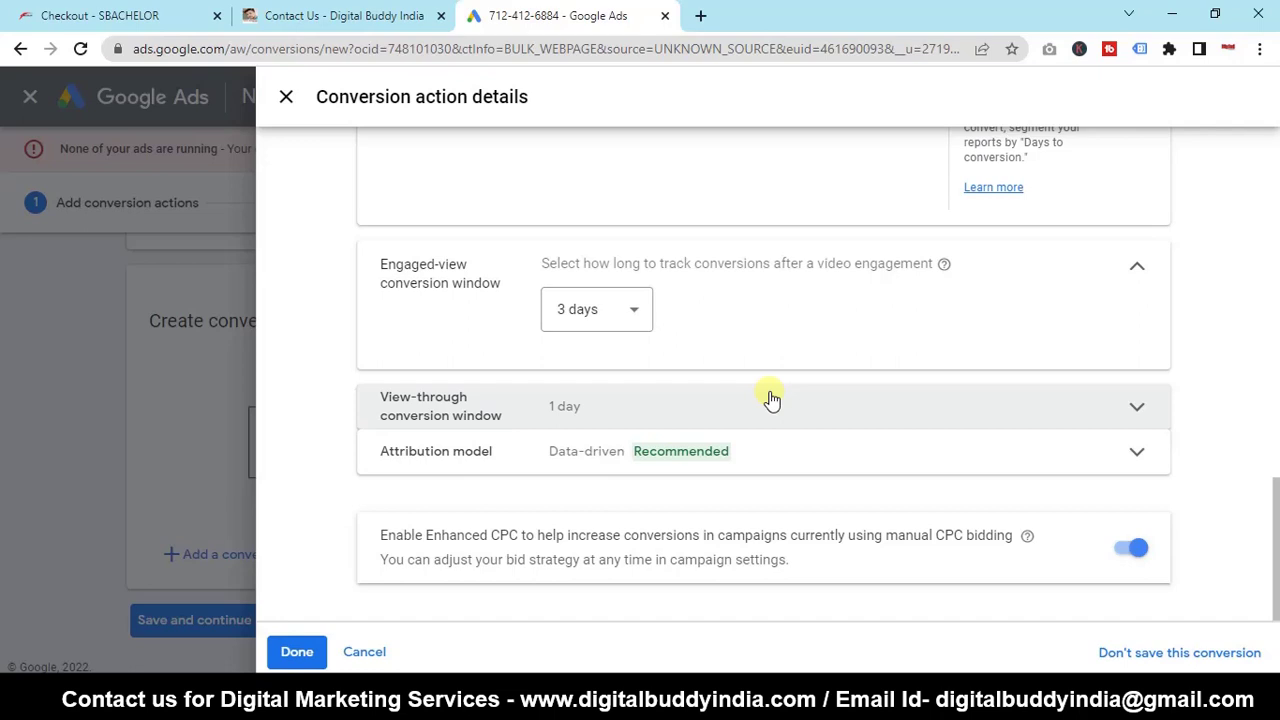
left_click(770, 398)
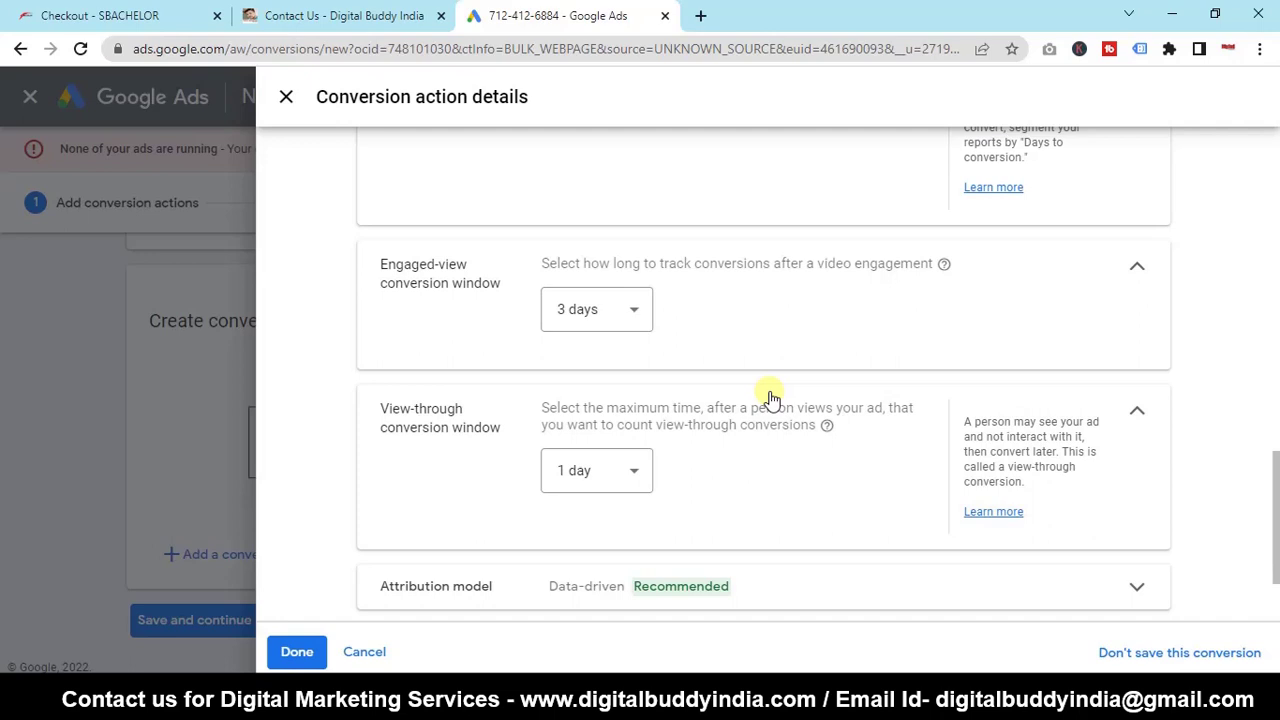
scroll(510, 490, "down", 2)
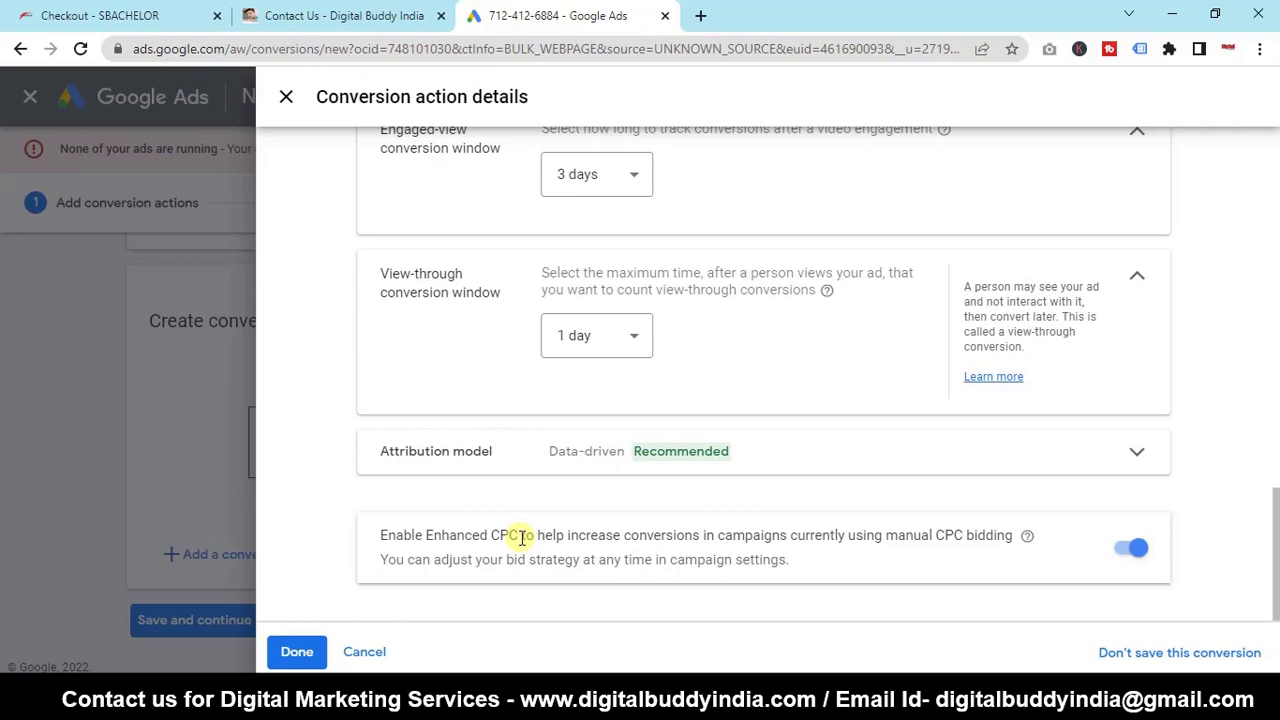
- Turn Enhanced CPC off and back on, and finish the conversion action details
left_click(1121, 553)
left_click(1130, 553)
left_click(297, 654)
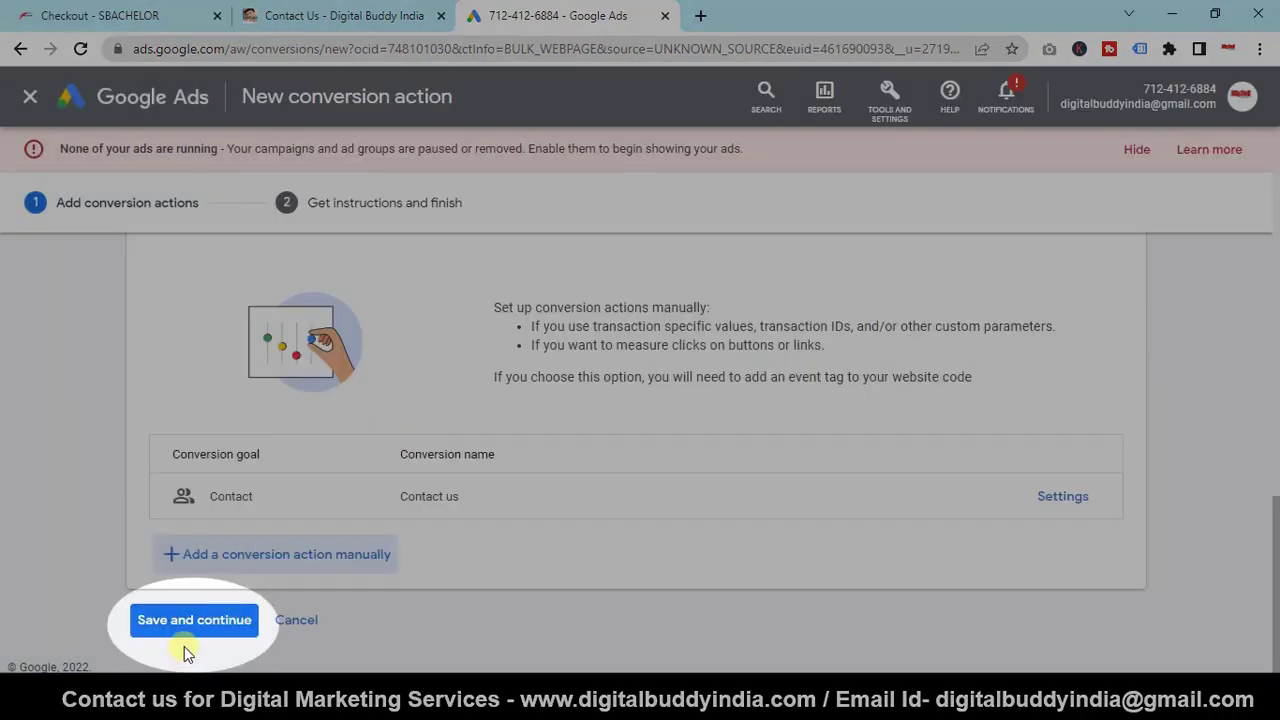
- Save the conversion action, look at the webmaster email instructions, and choose Google Tag Manager as the installation method
left_click(185, 625)
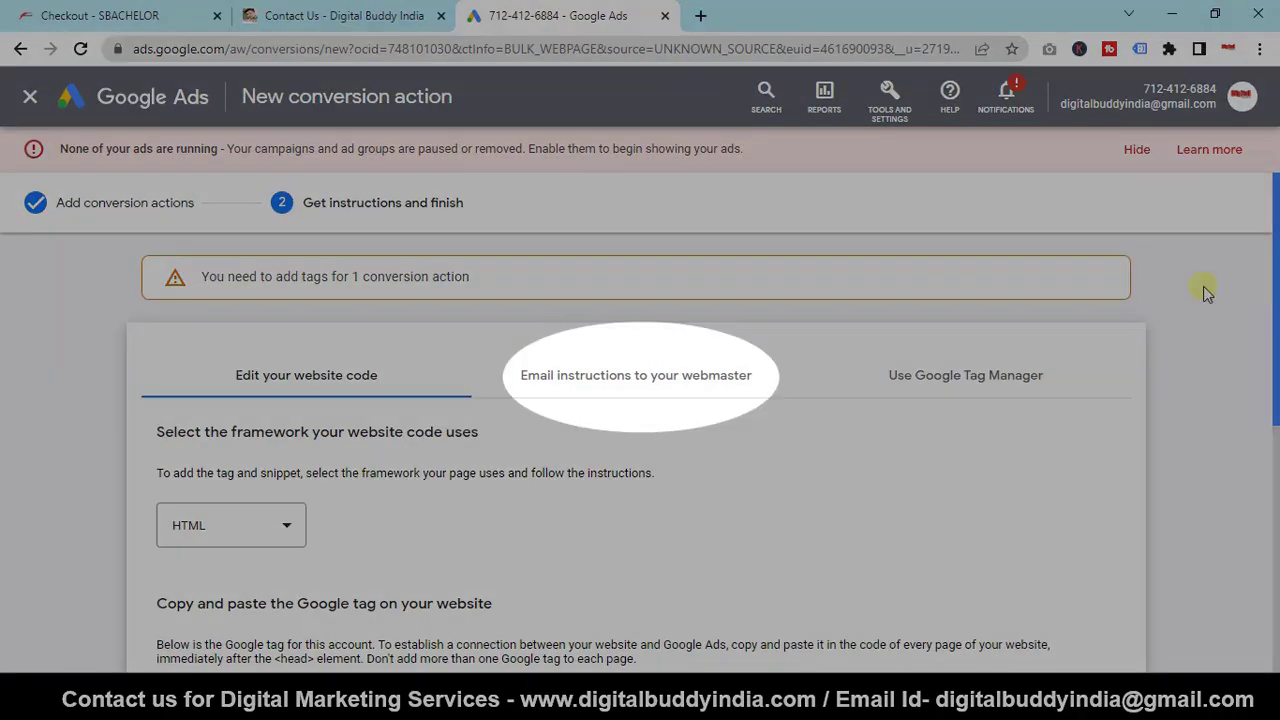
left_click(745, 380)
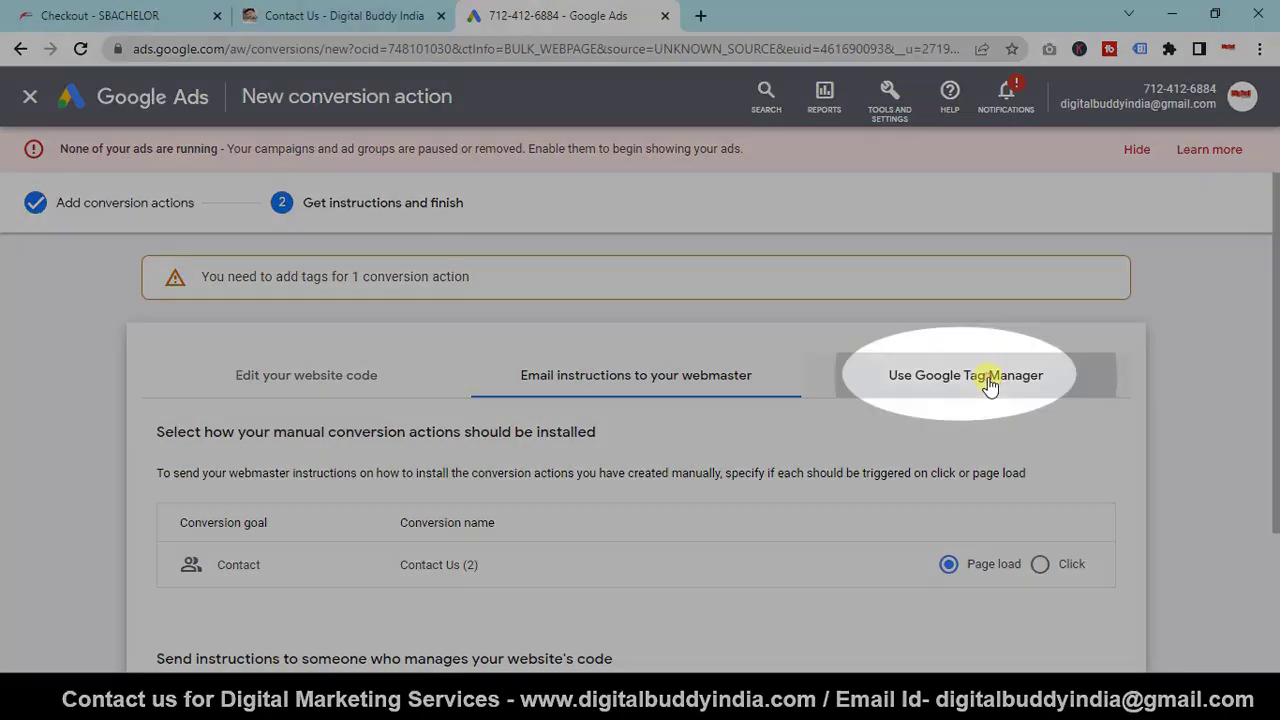
left_click(994, 381)
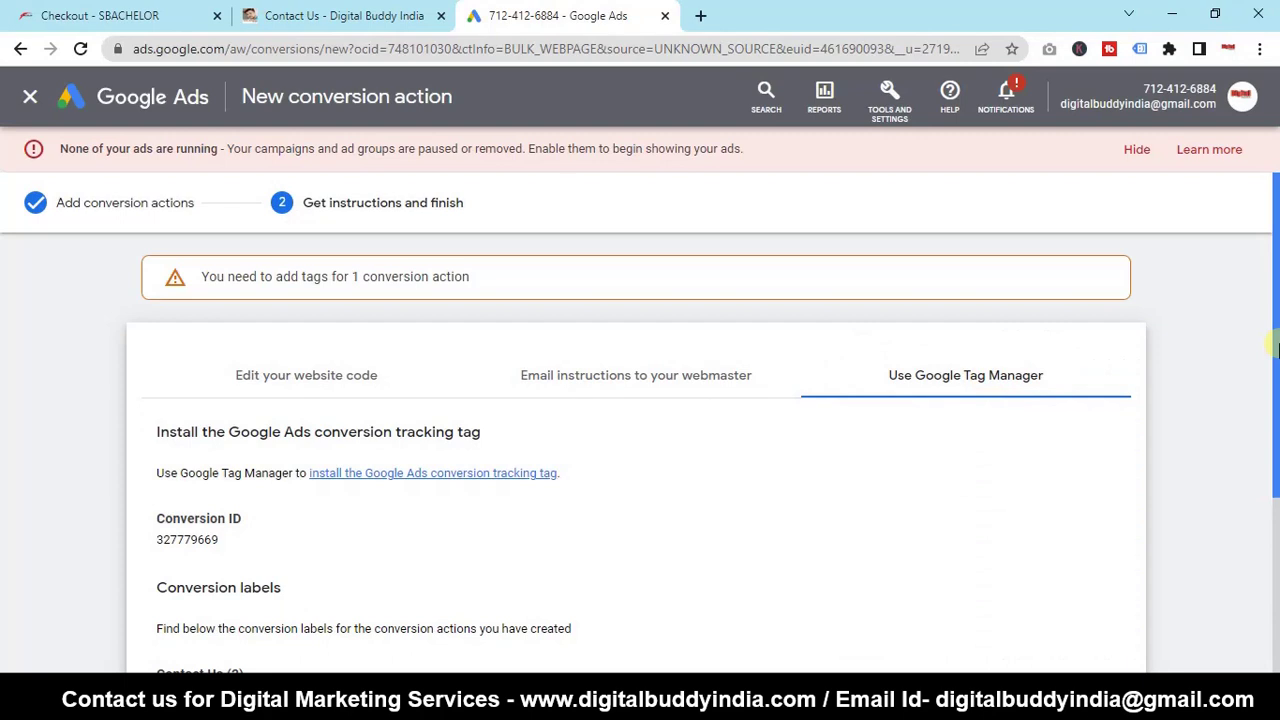
- Search for google tag manager in a new browser tab, open Google Tag Manager and enter the digitalbuddyindia.com container
left_click(706, 16)
type("g")
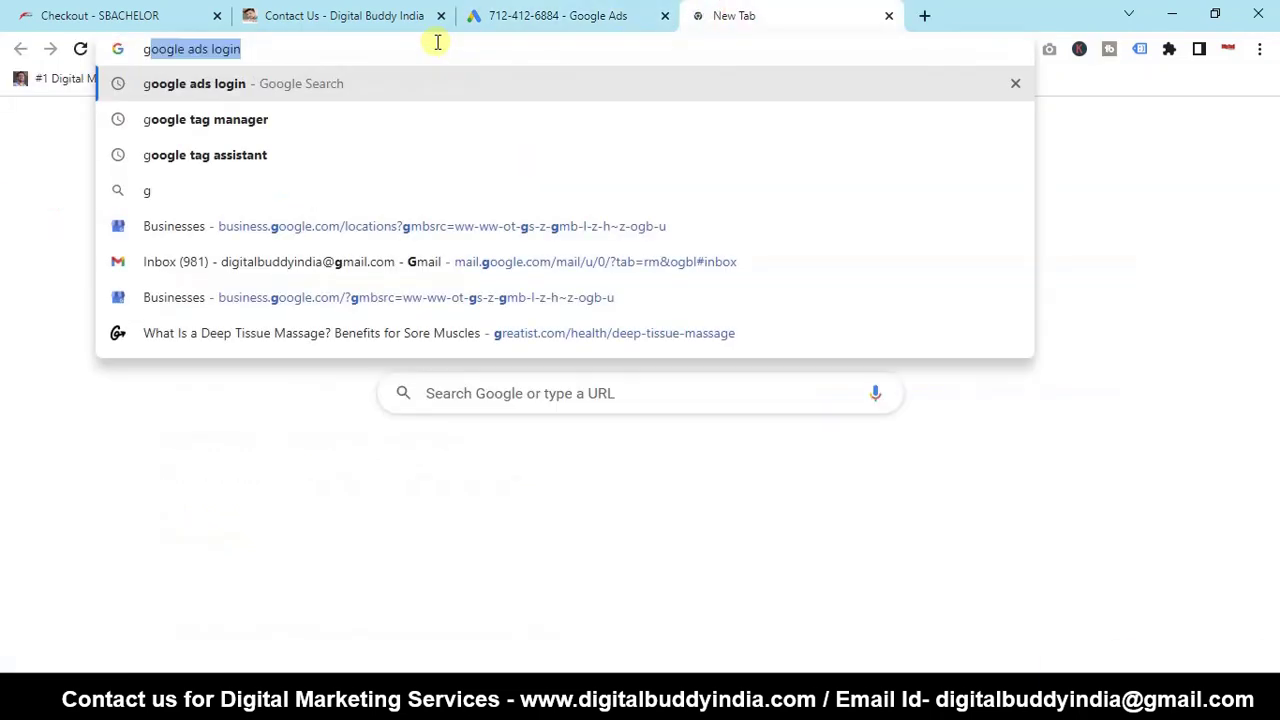
type("oo")
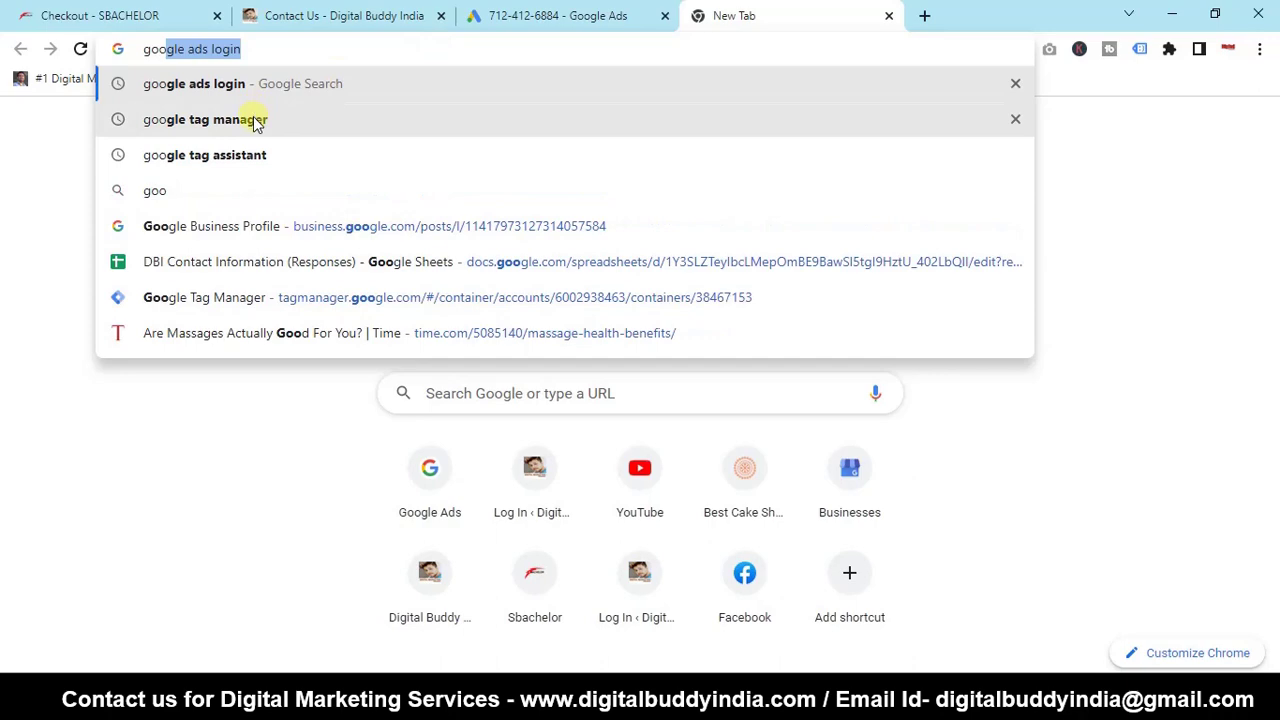
left_click(255, 121)
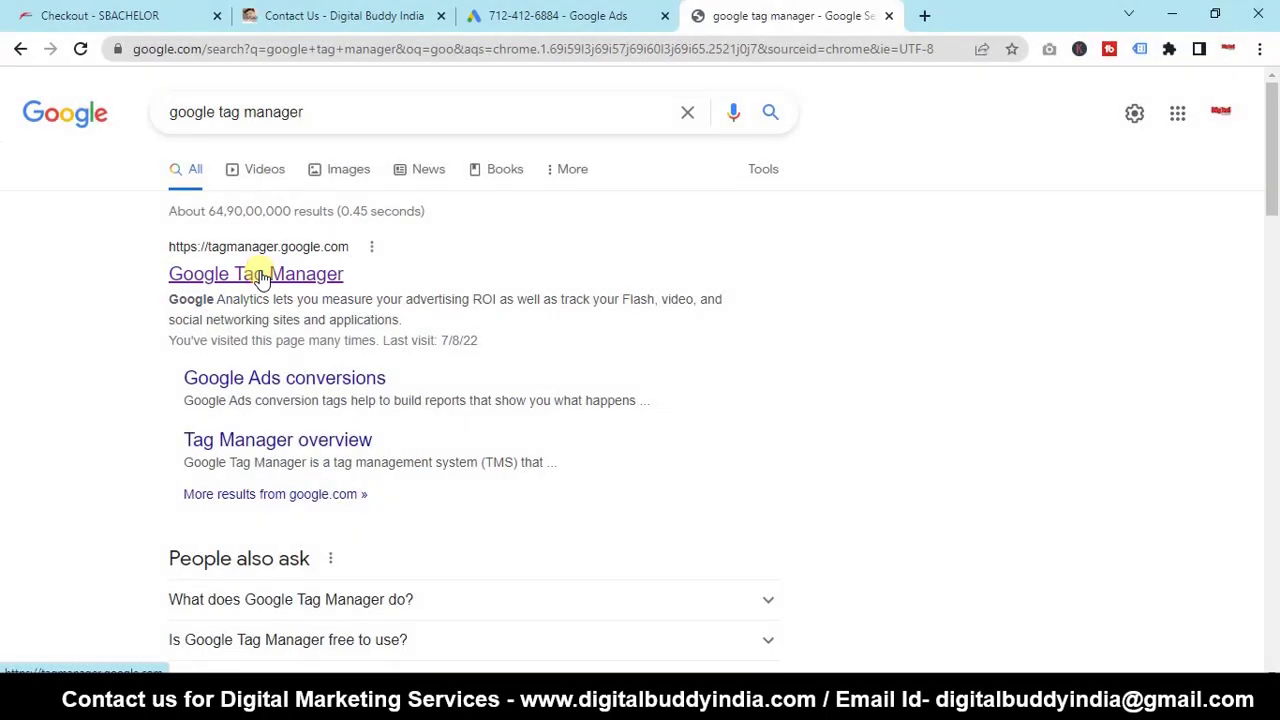
left_click(260, 275)
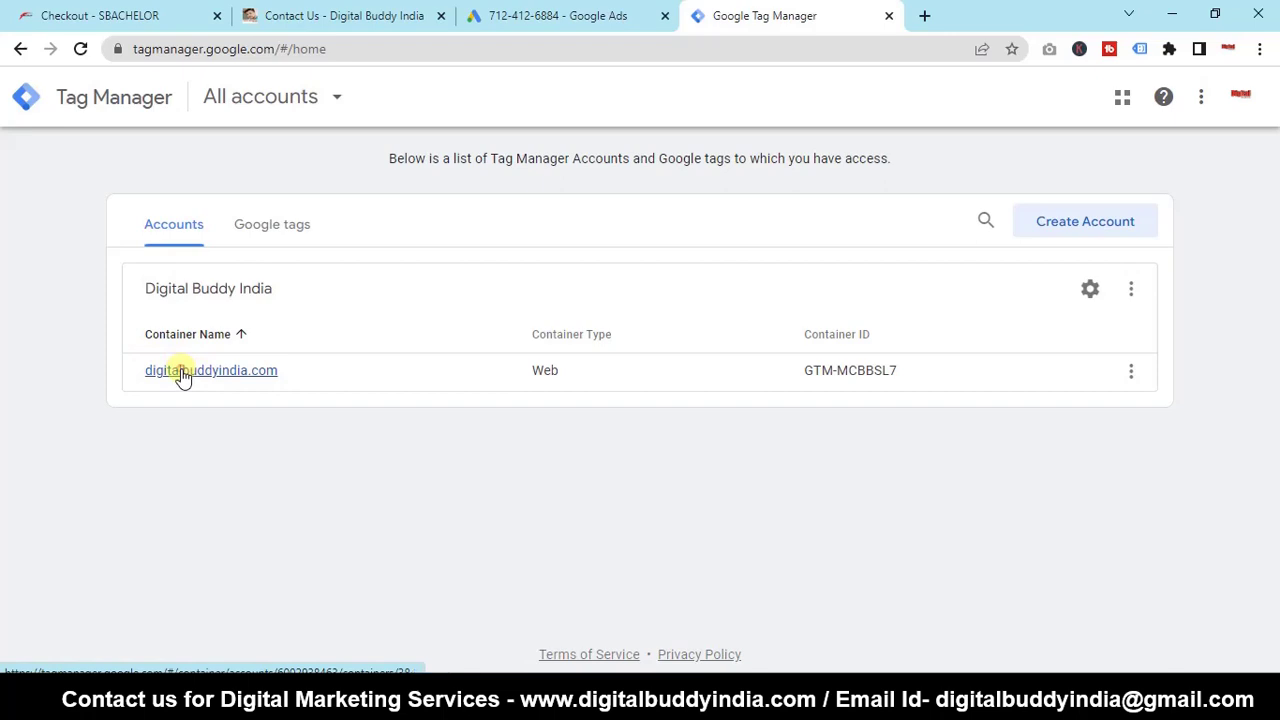
left_click(183, 372)
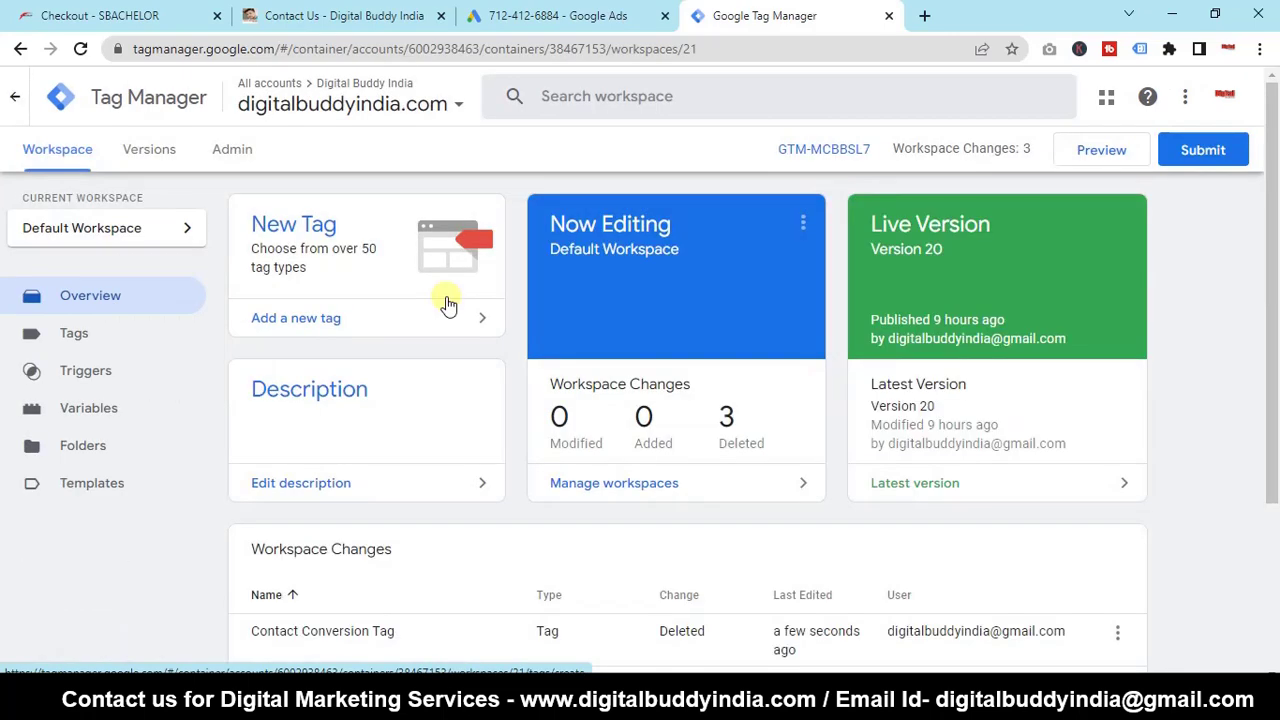
- Add a new tag and name it "Contact us google conversion Tag"
left_click(327, 319)
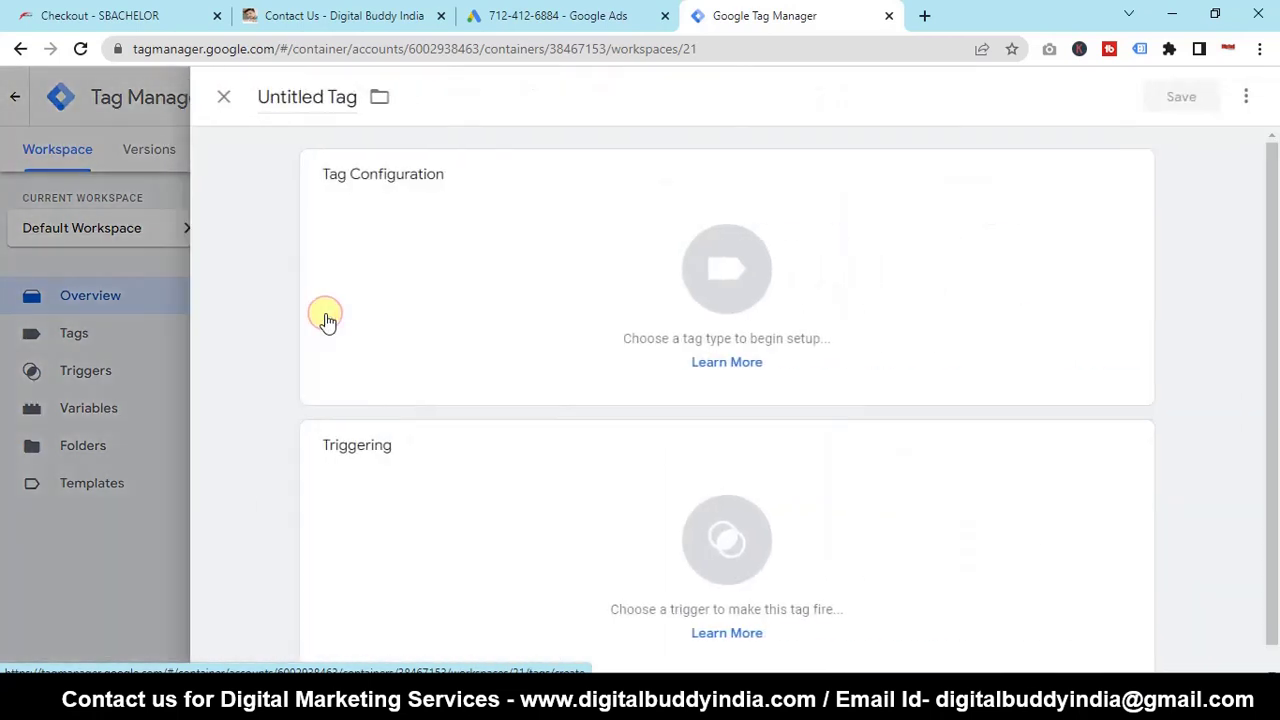
double_click(289, 97)
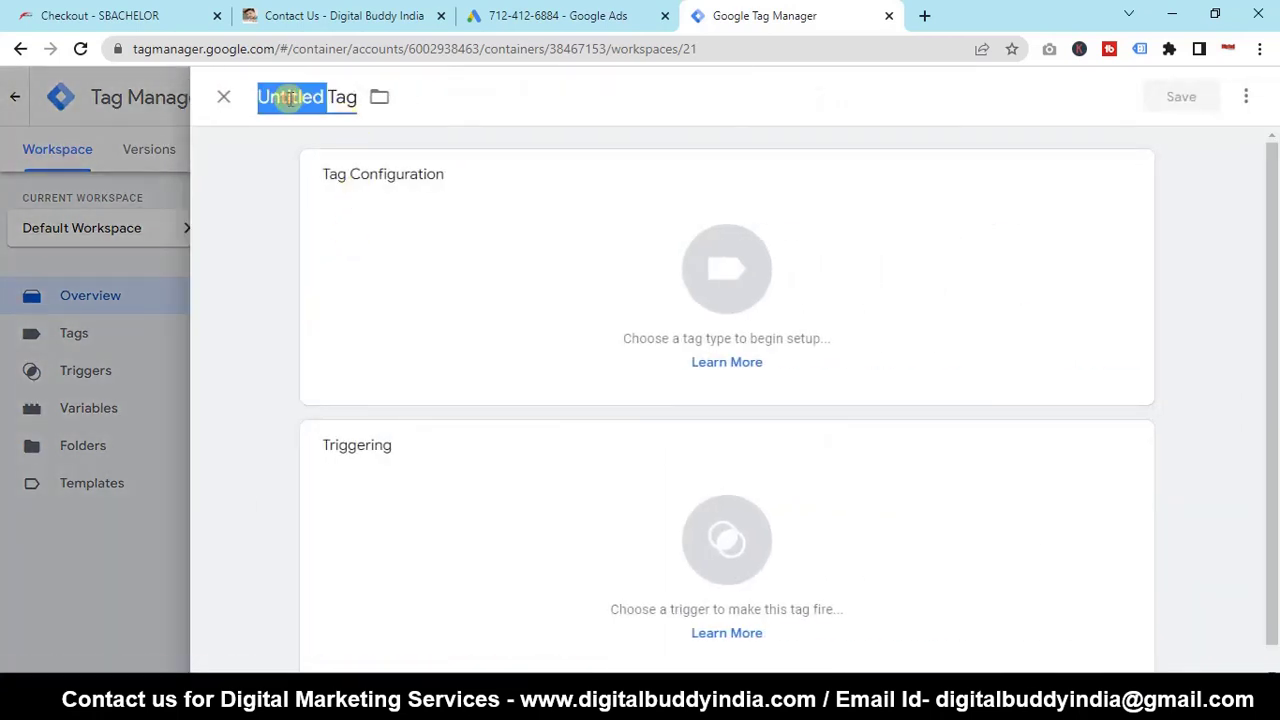
type("C")
type("ontact")
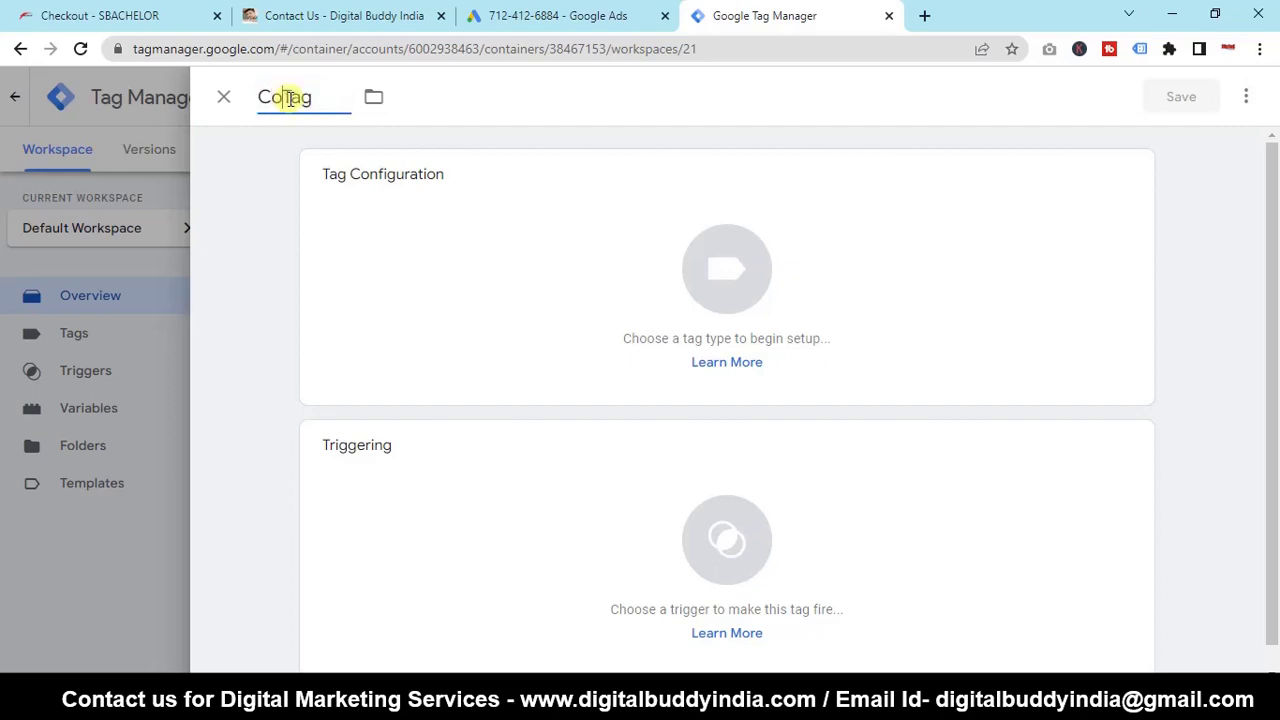
type(" us")
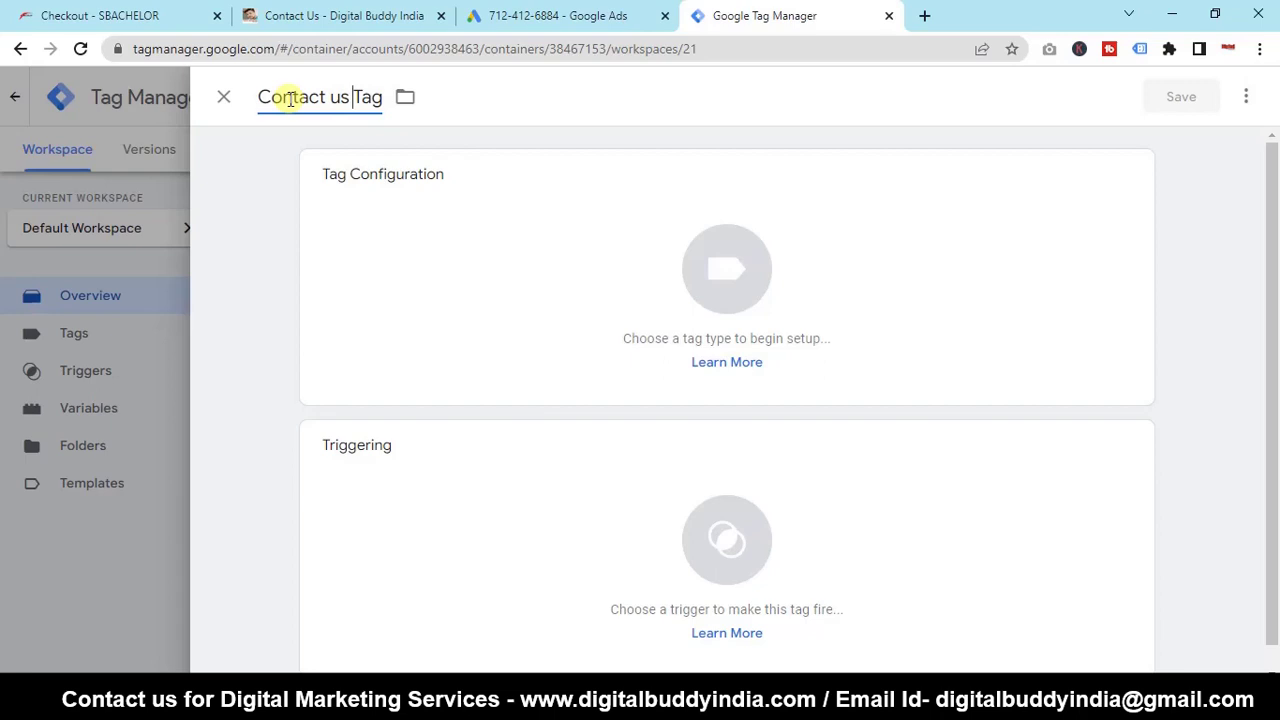
type(" google conversion")
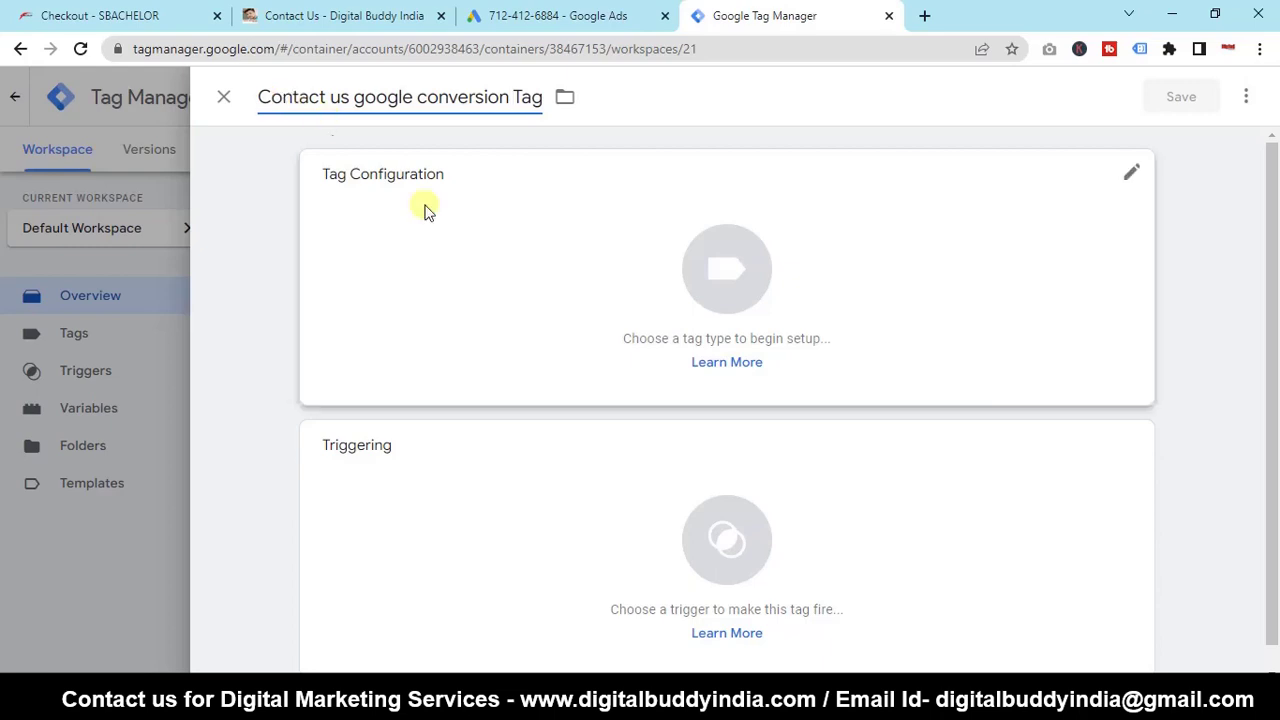
- Set the tag type to Google Ads Conversion Tracking
left_click(557, 214)
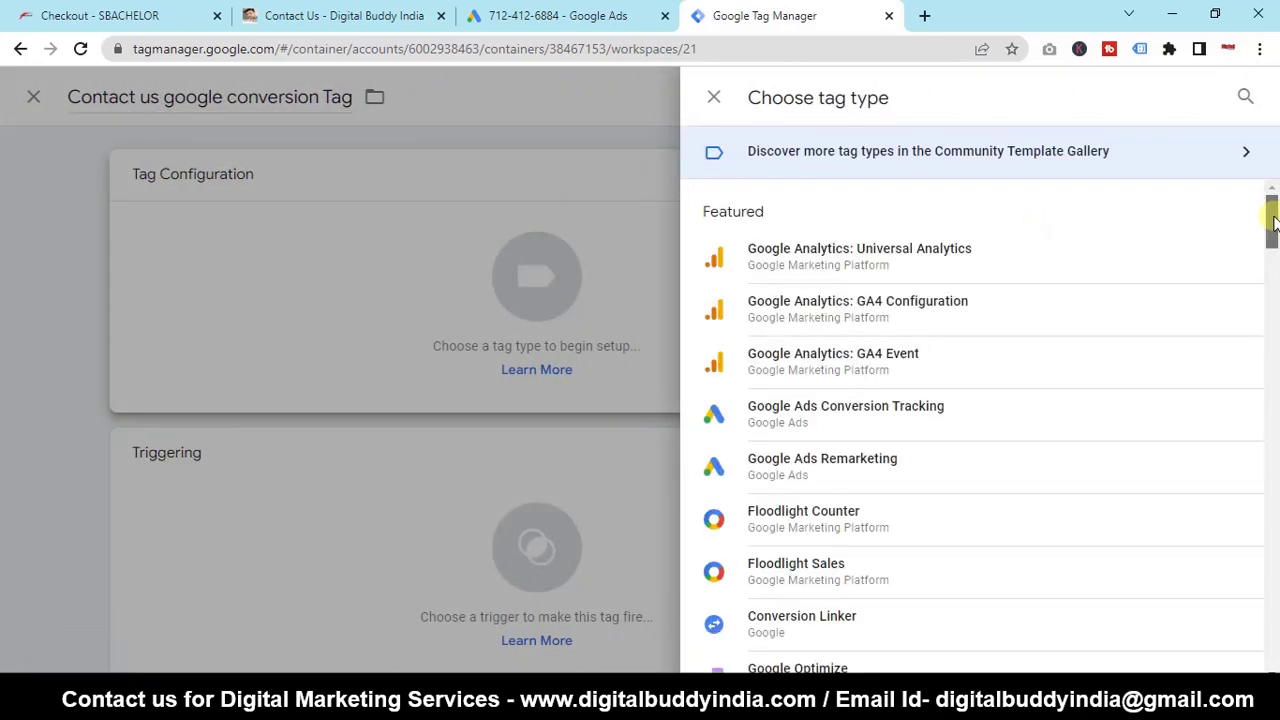
left_click_drag(1272, 222, 1273, 235)
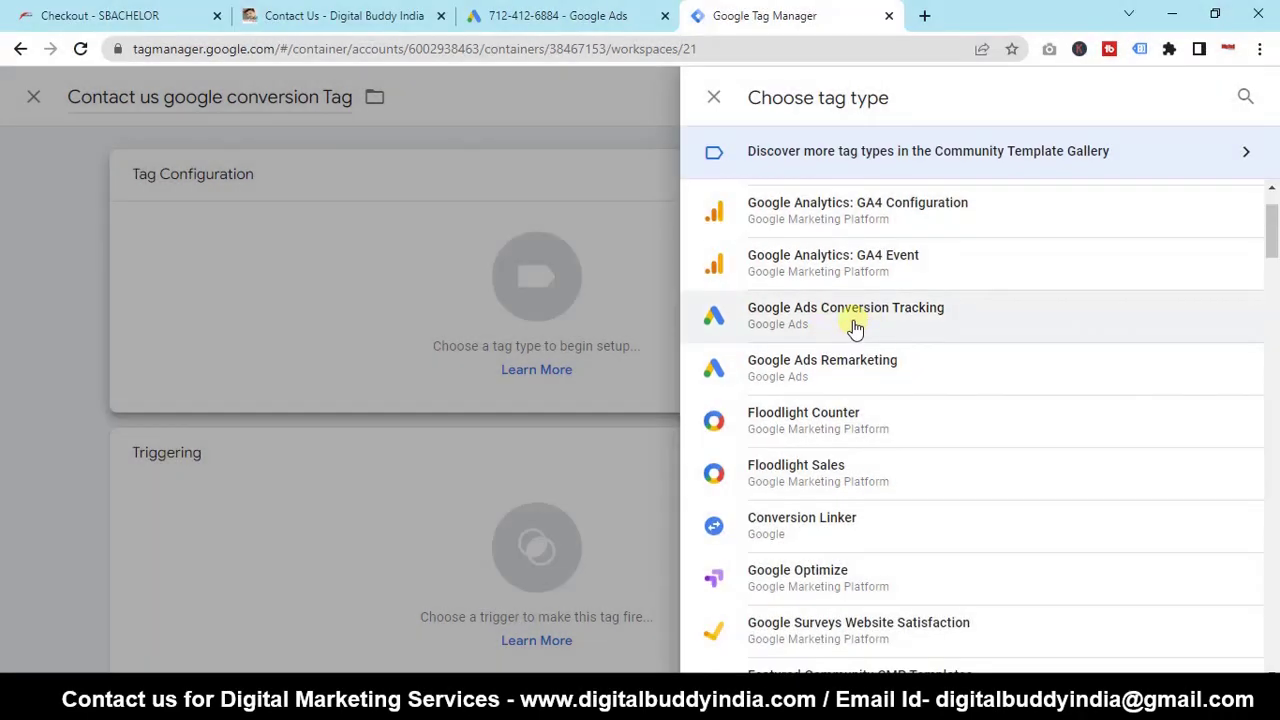
left_click(855, 328)
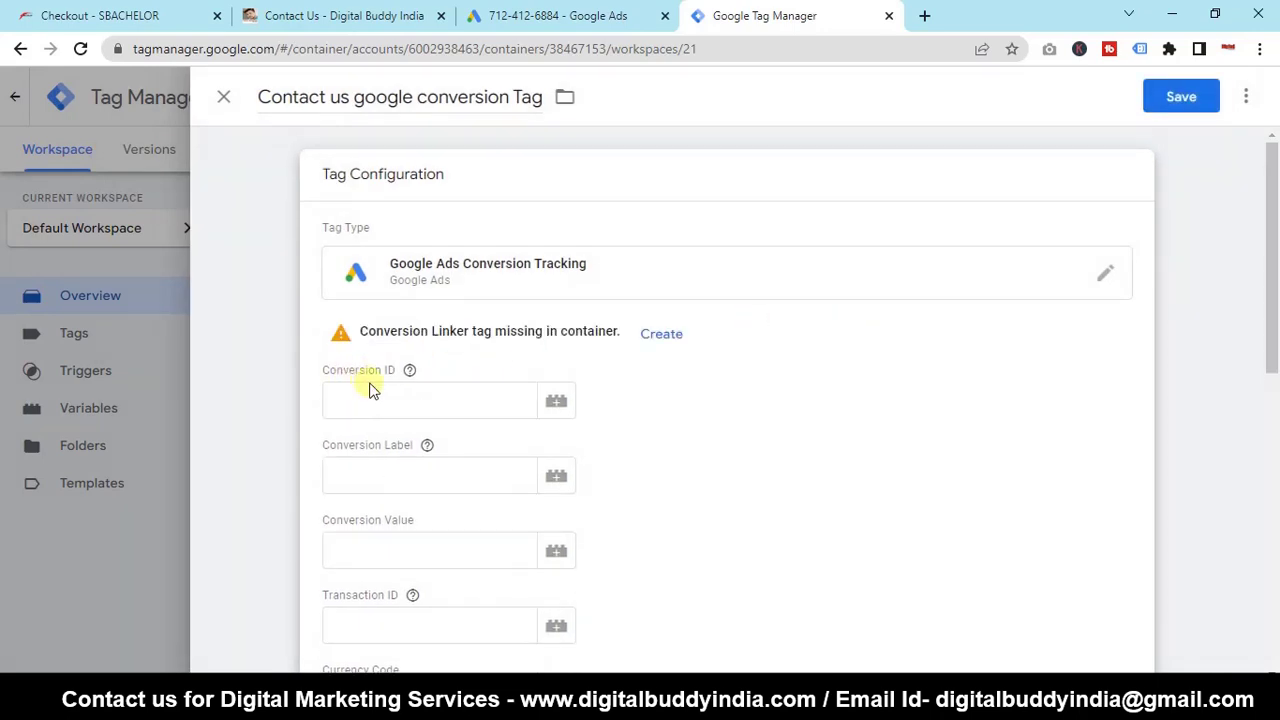
- Copy the conversion ID from the Google Ads instructions into the tag's Conversion ID in Google Tag Manager
left_click(590, 12)
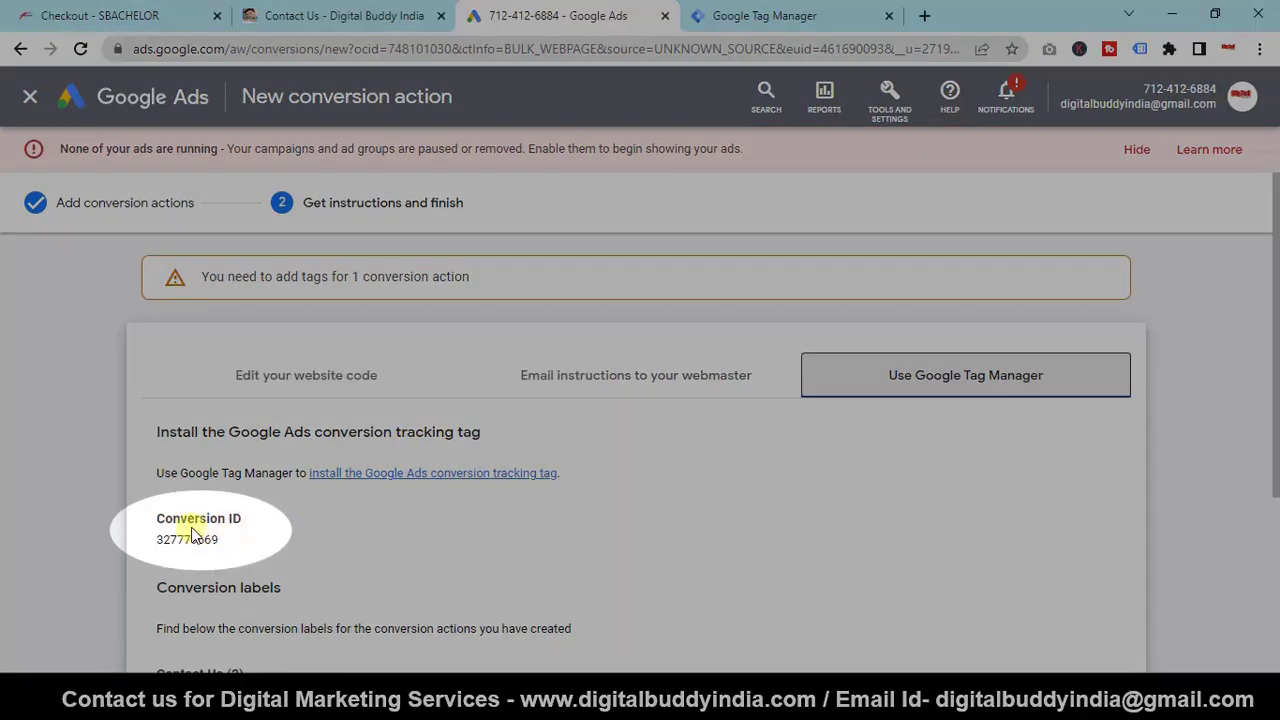
double_click(218, 540)
key("ctrl+c")
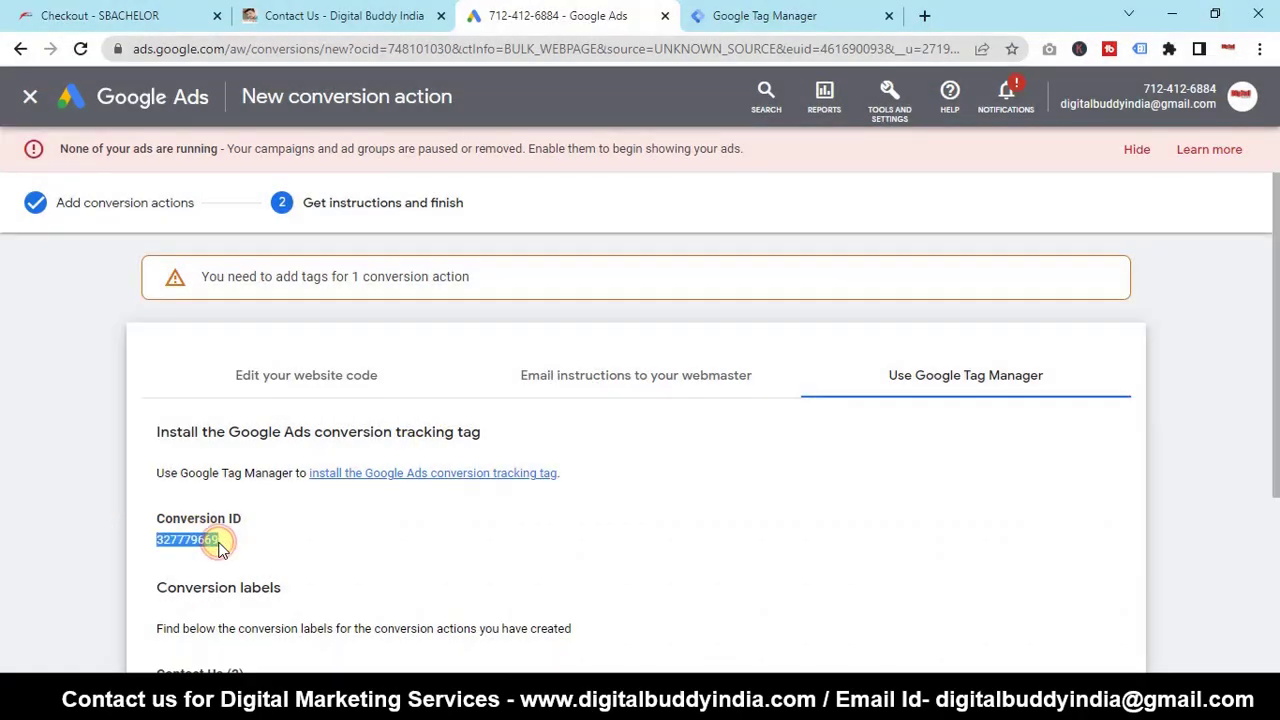
left_click(778, 13)
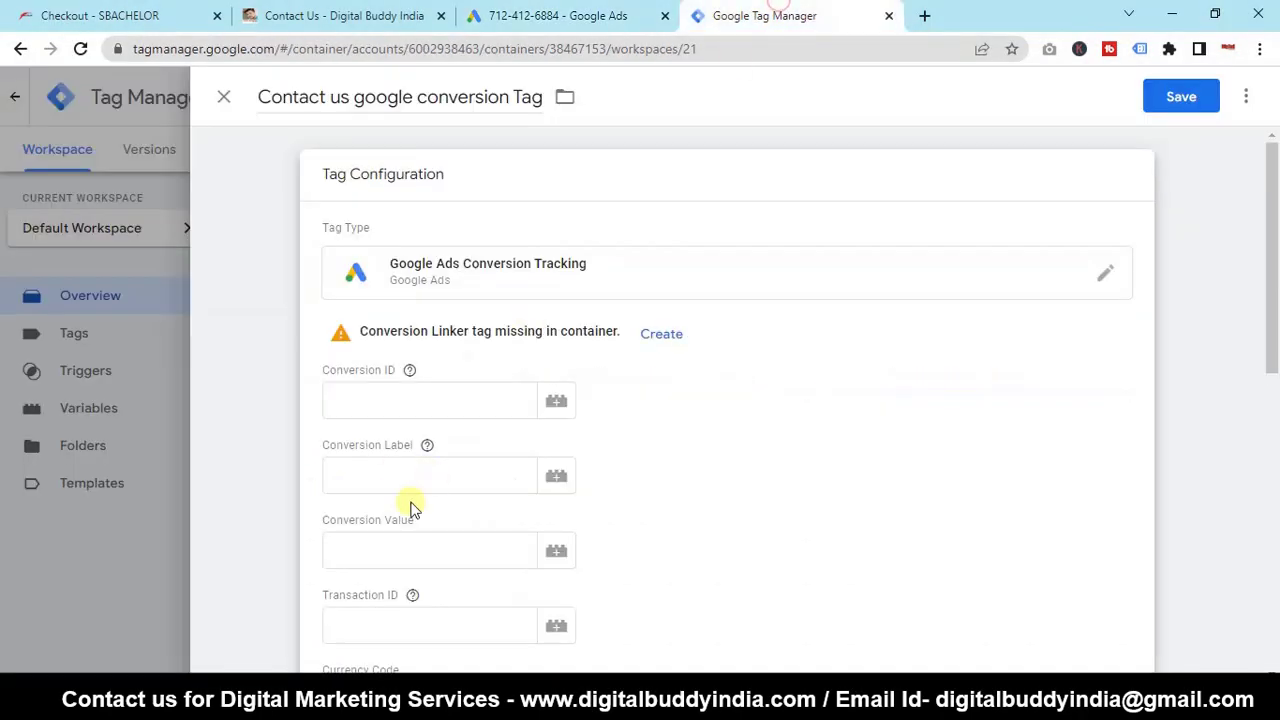
left_click(369, 404)
key("ctrl+v")
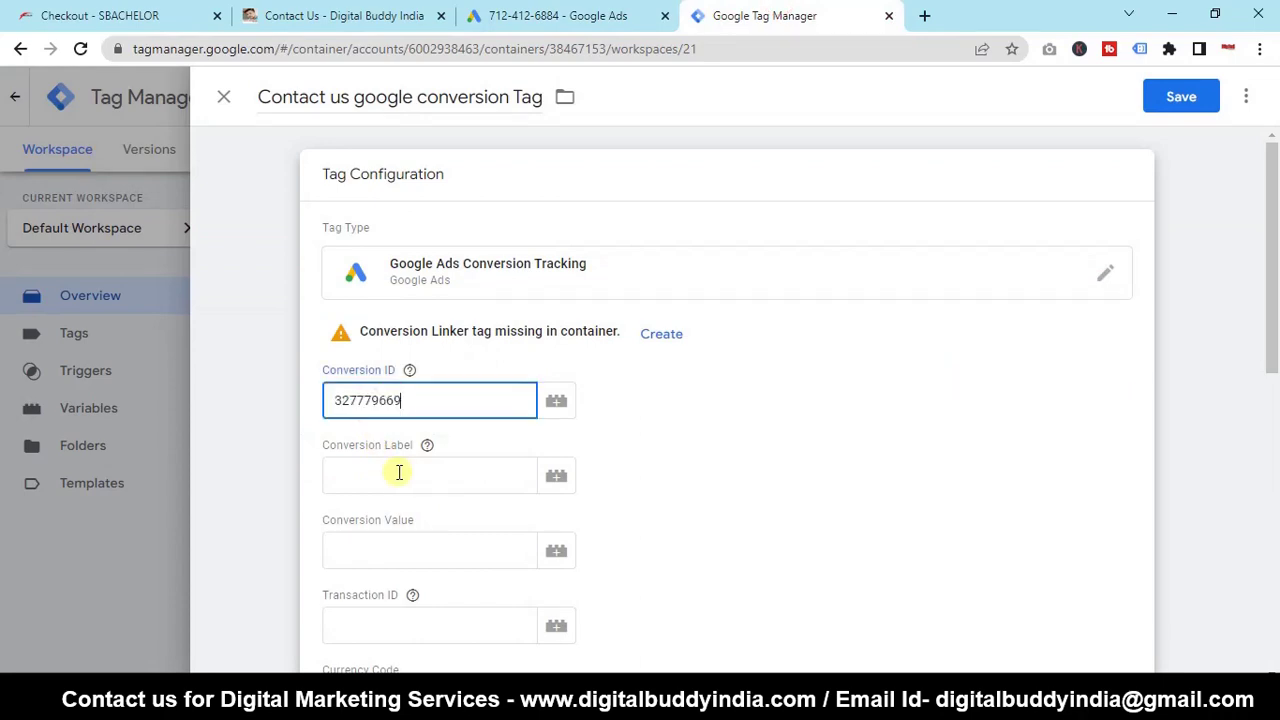
- Copy the Contact Us (2) conversion label from Google Ads into the tag's Conversion Label in Google Tag Manager
left_click(568, 12)
double_click(298, 508)
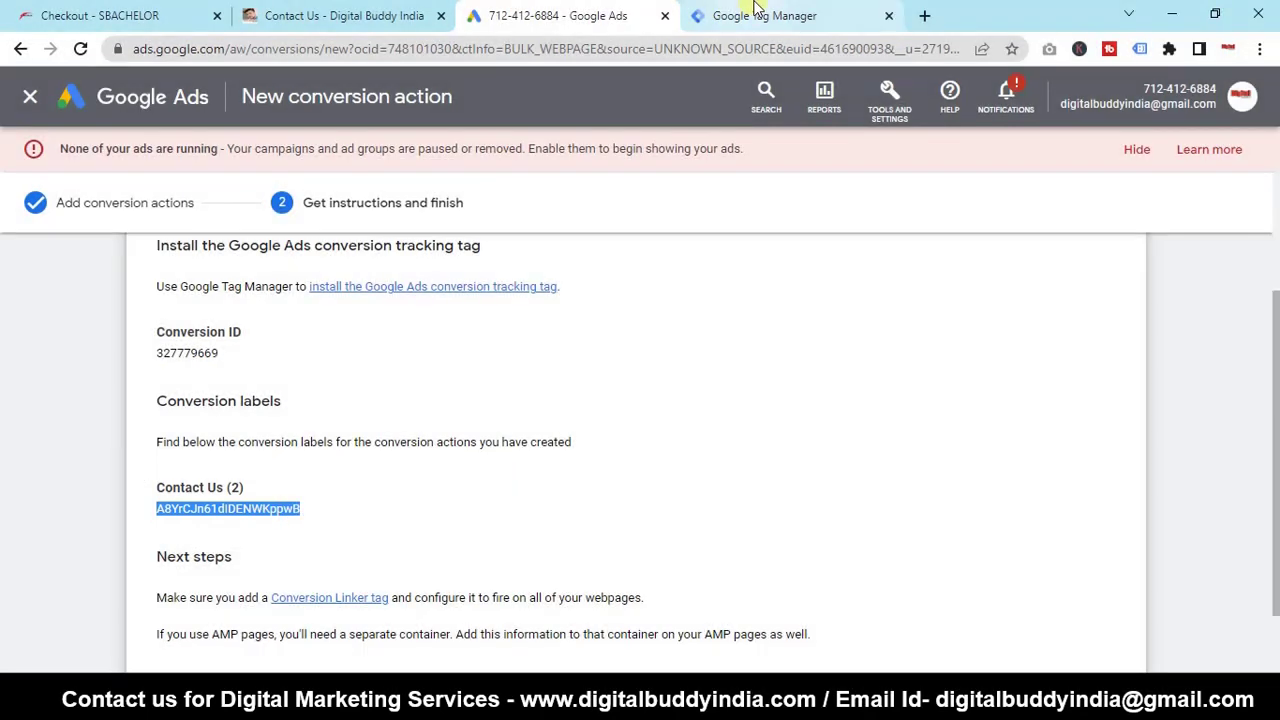
left_click(751, 14)
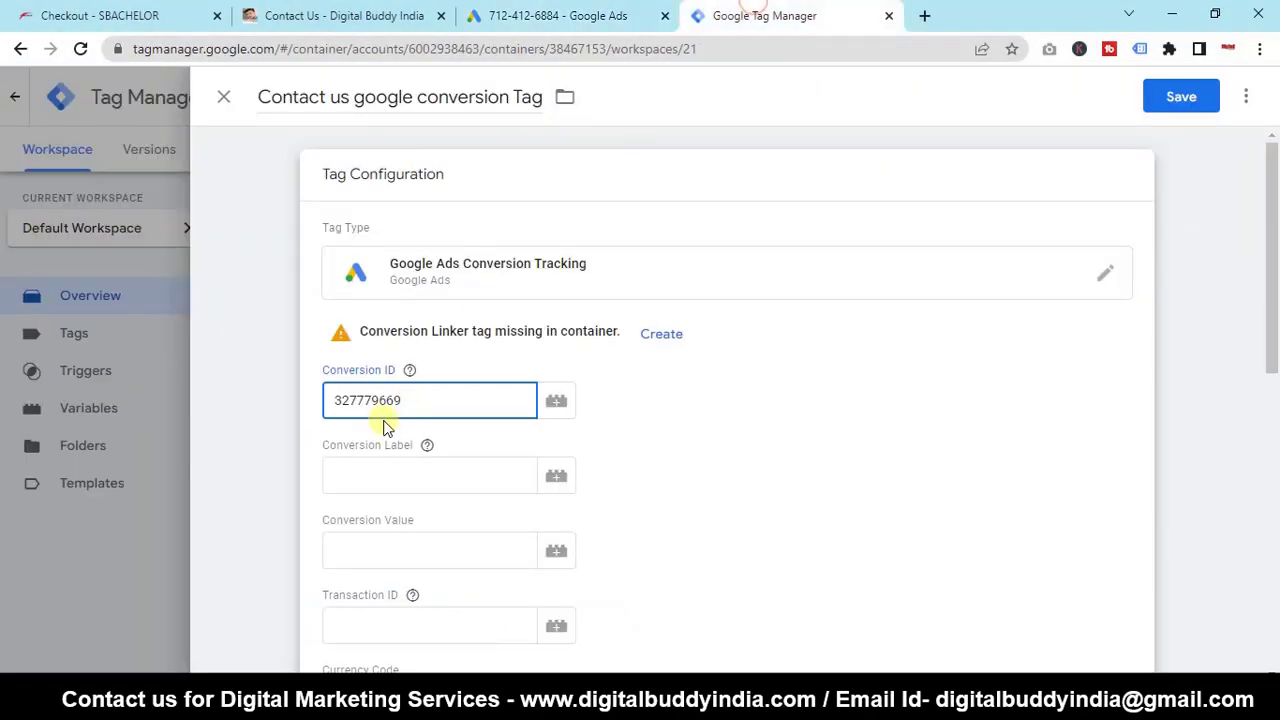
left_click(372, 479)
type("A8YrCJn61dIDENWKppwB")
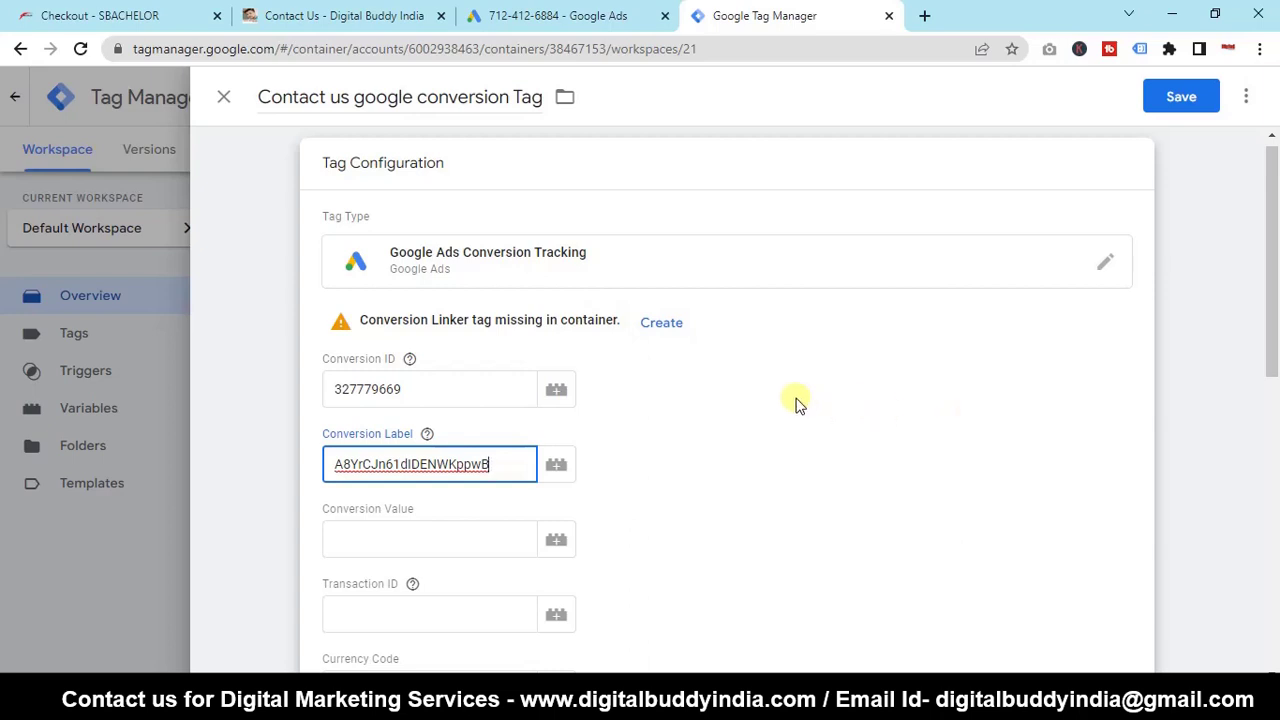
- Create the missing Conversion Linker tag with the All Pages trigger and save it as "Conversion Linker"
left_click(662, 334)
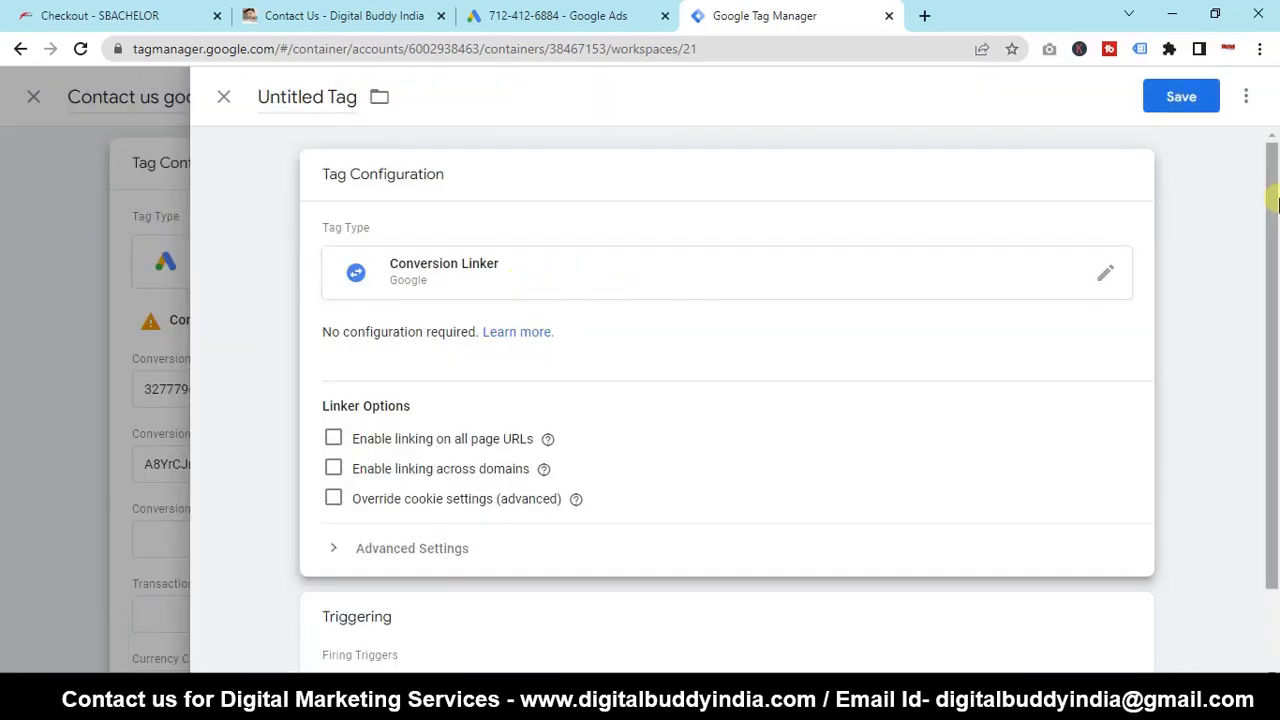
left_click_drag(1272, 207, 1275, 177)
left_click_drag(1277, 281, 1276, 482)
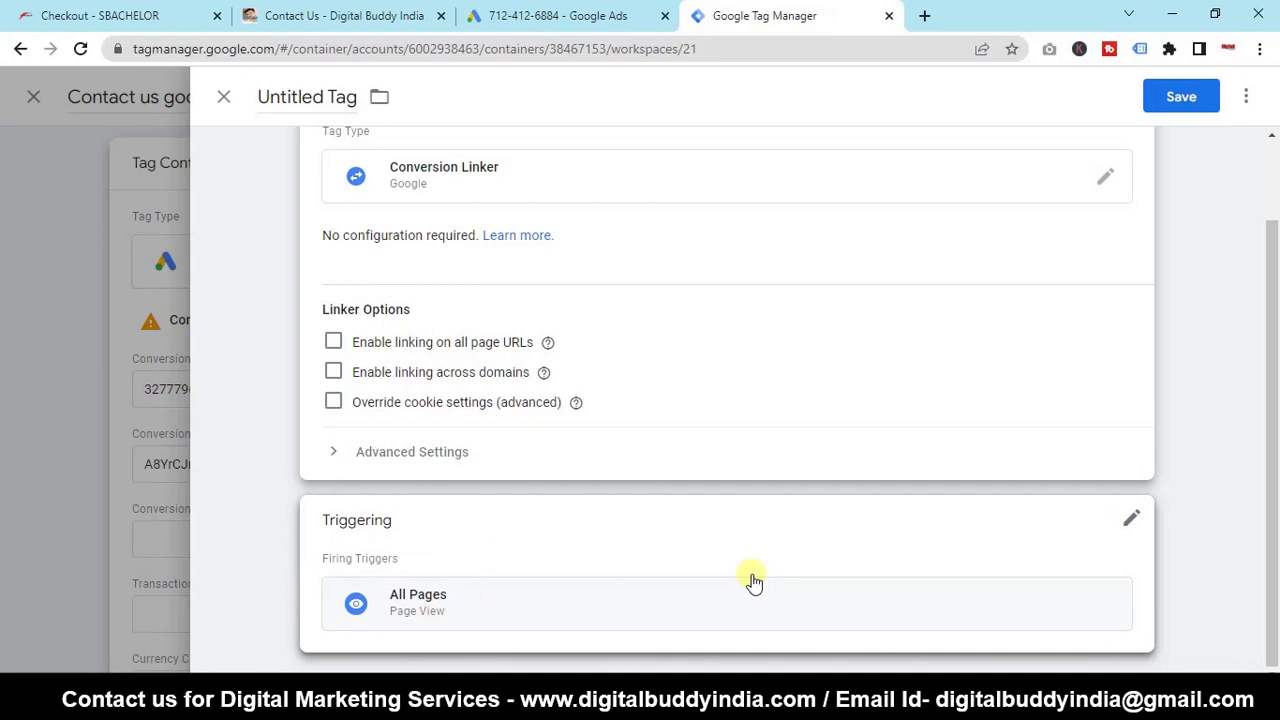
left_click(1183, 94)
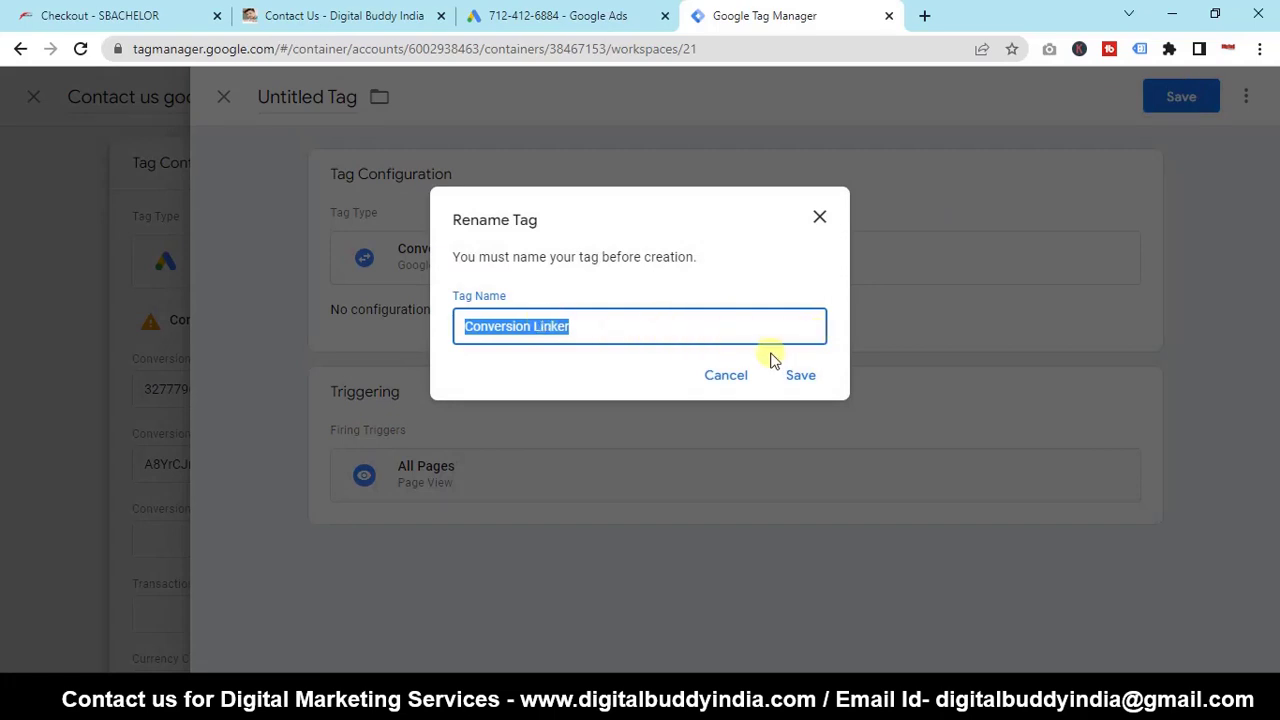
left_click(792, 379)
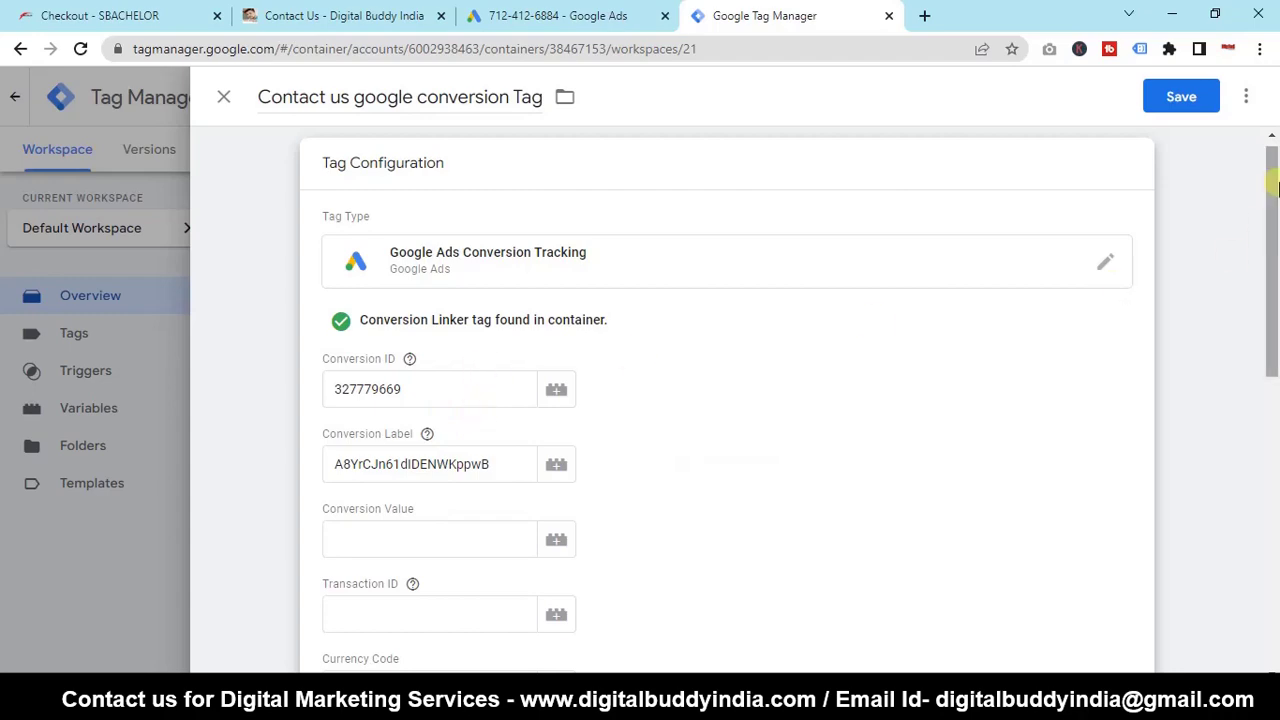
- Try to save the Contact us google conversion Tag, choose to add a trigger, and open the trigger selection
left_click_drag(1272, 205, 1200, 129)
left_click(1181, 97)
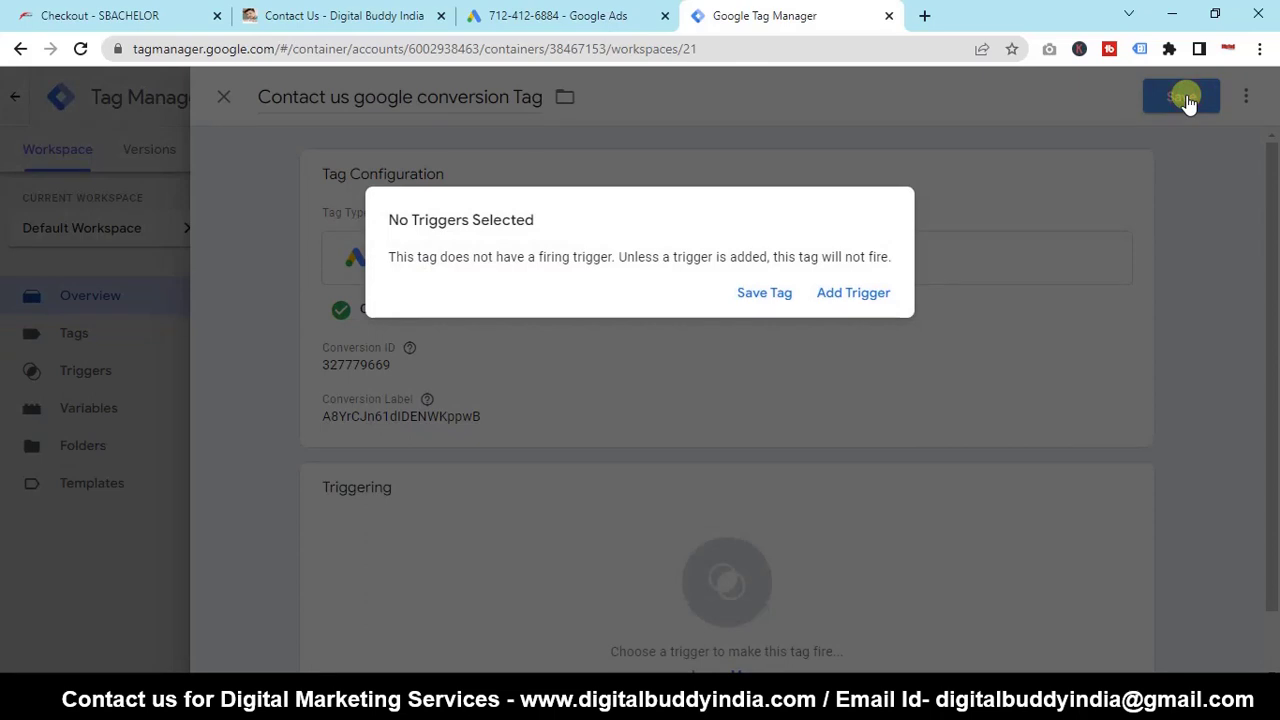
left_click(853, 293)
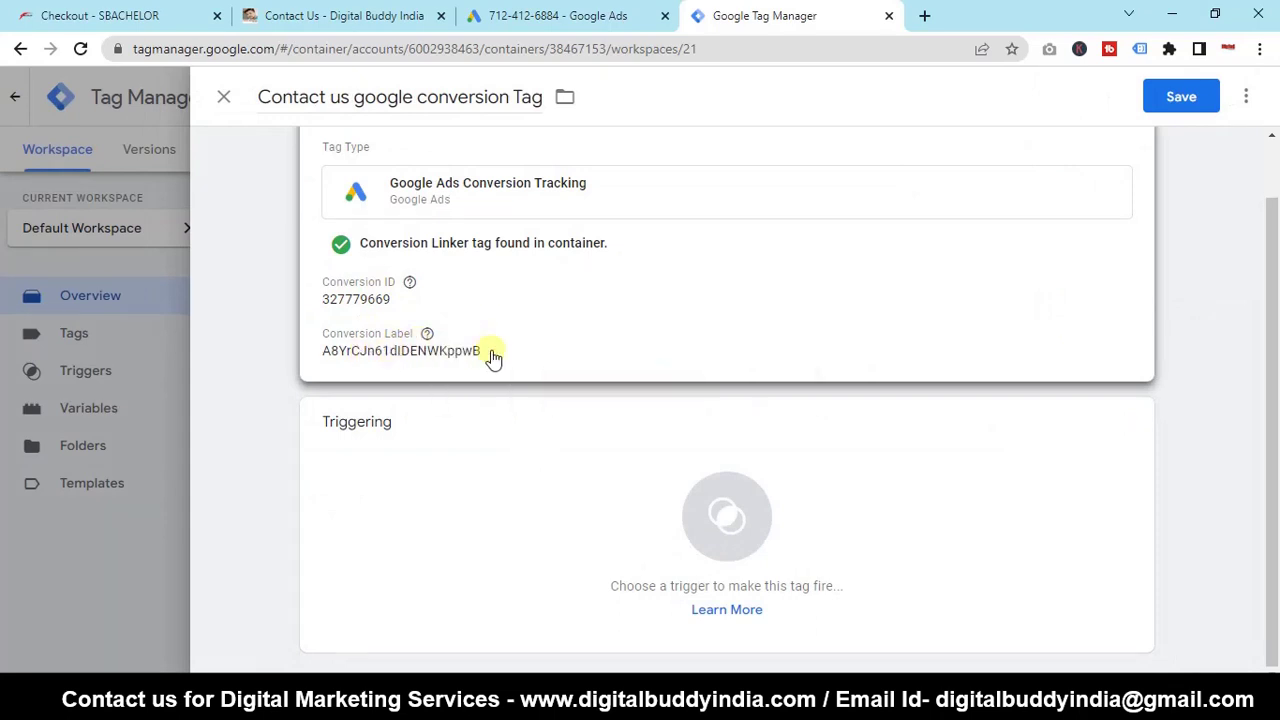
left_click(409, 425)
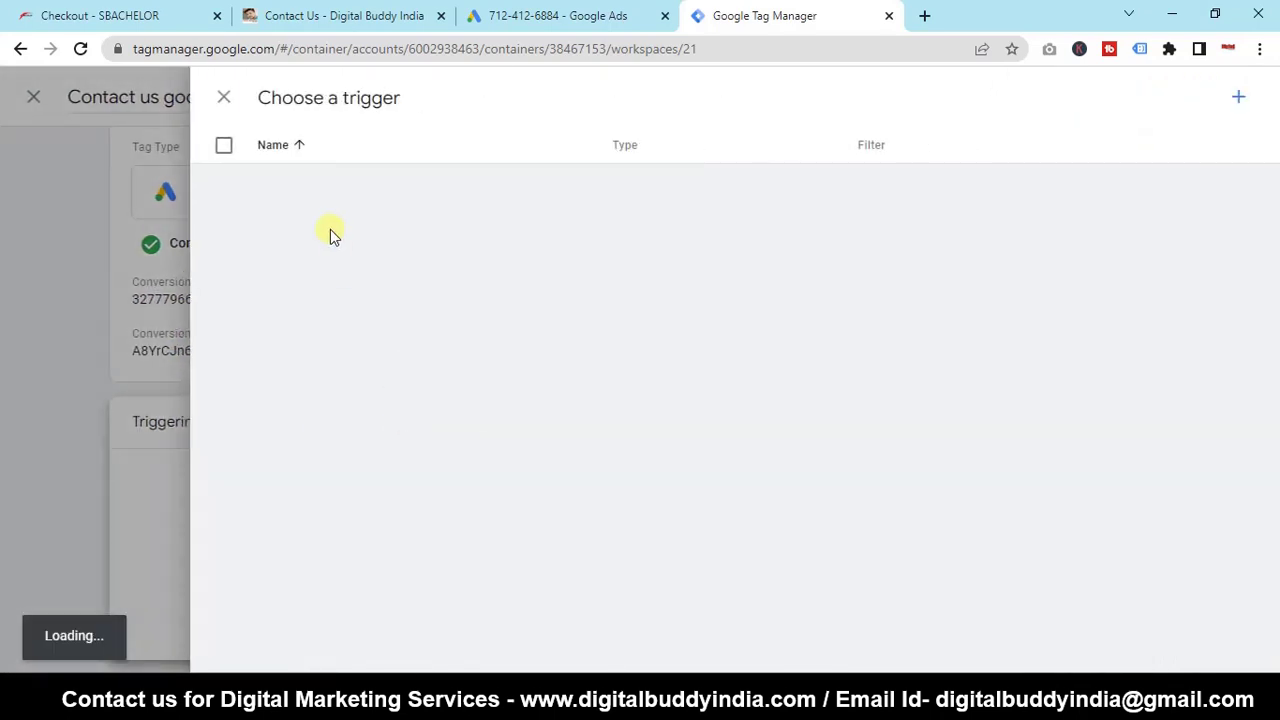
- Create a new trigger for the Contact us google conversion Tag and name it "Contact Trigger"
left_click(1238, 97)
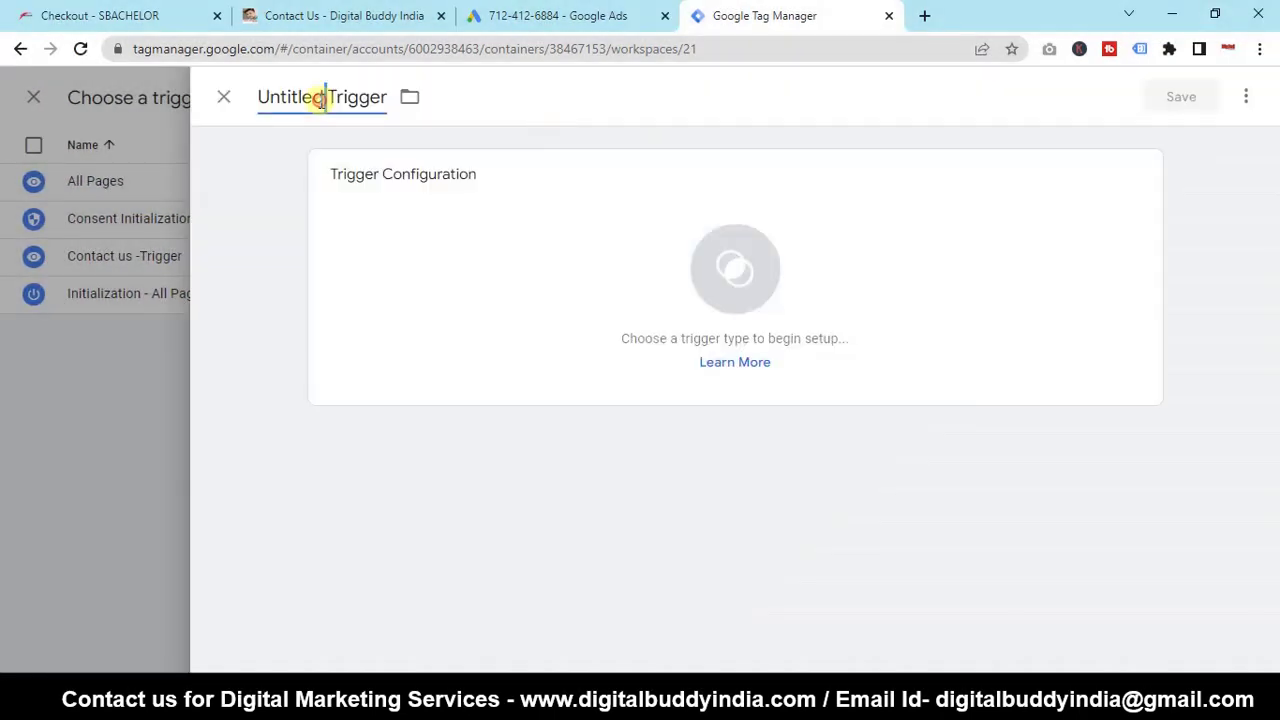
left_click(320, 100)
key("BackSpace")
key("BackSpace")
key("BackSpace")
key("BackSpace")
key("BackSpace")
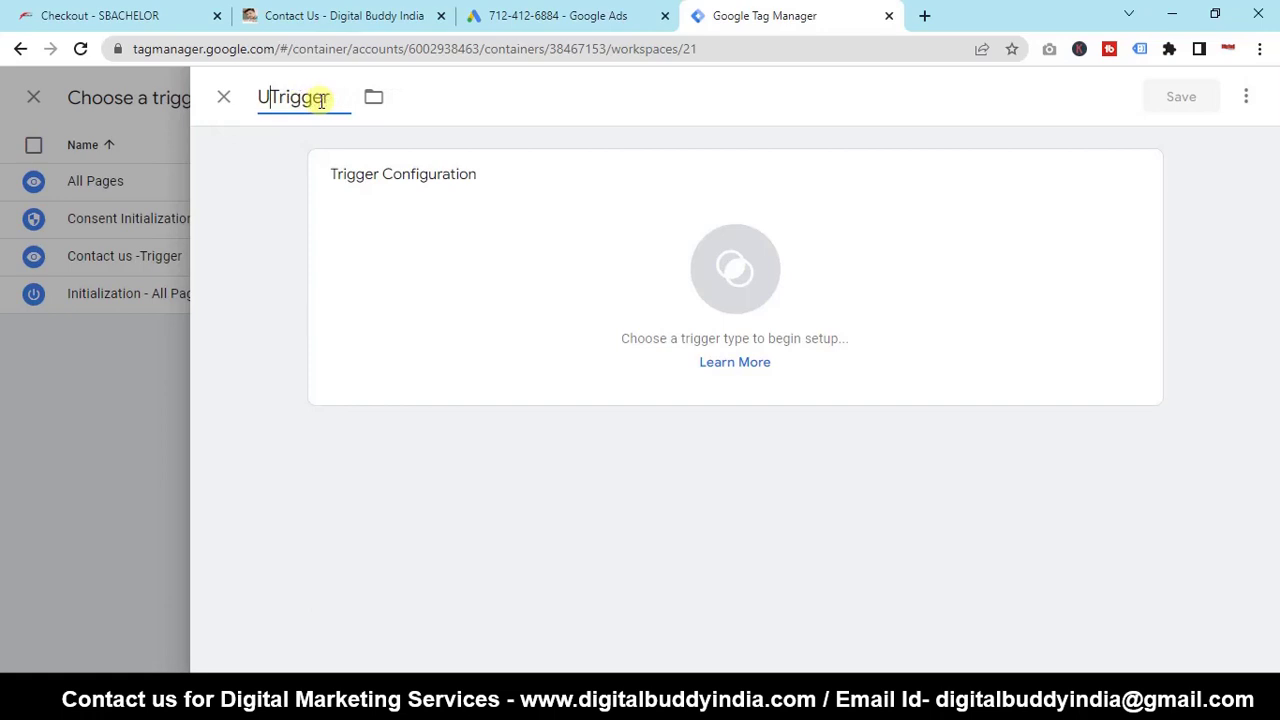
type("Co")
type("ntac")
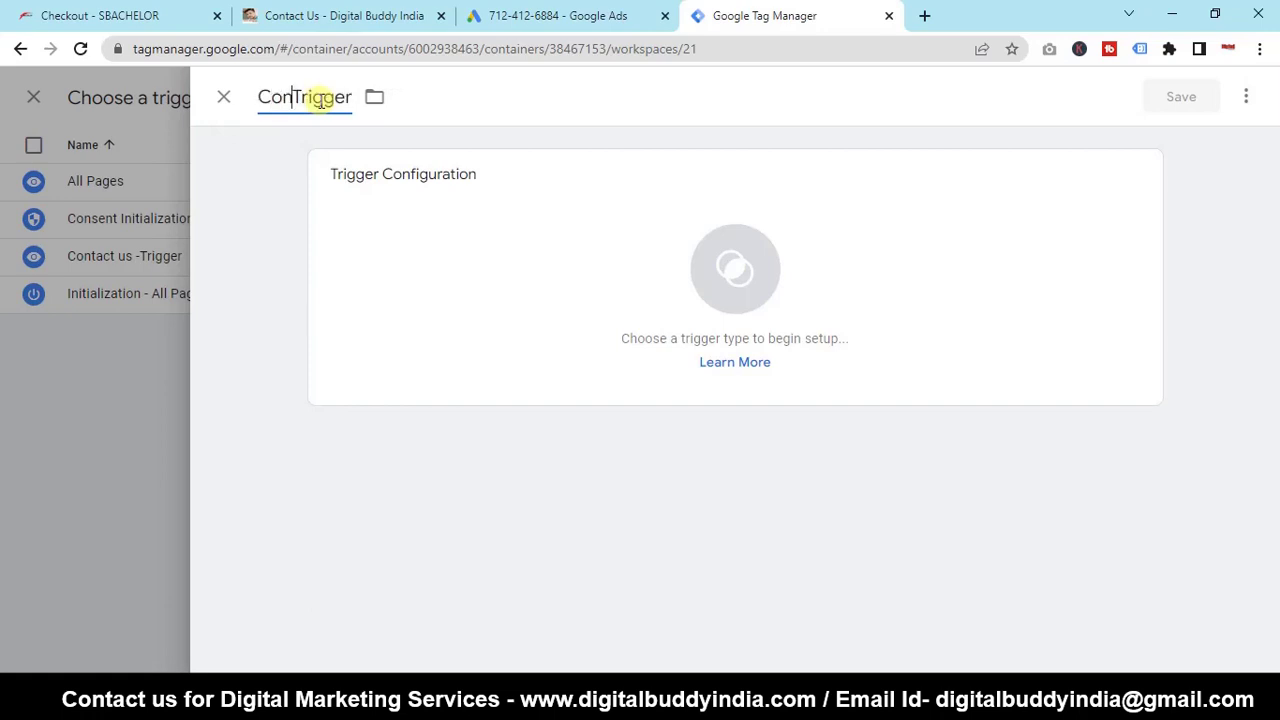
type("t")
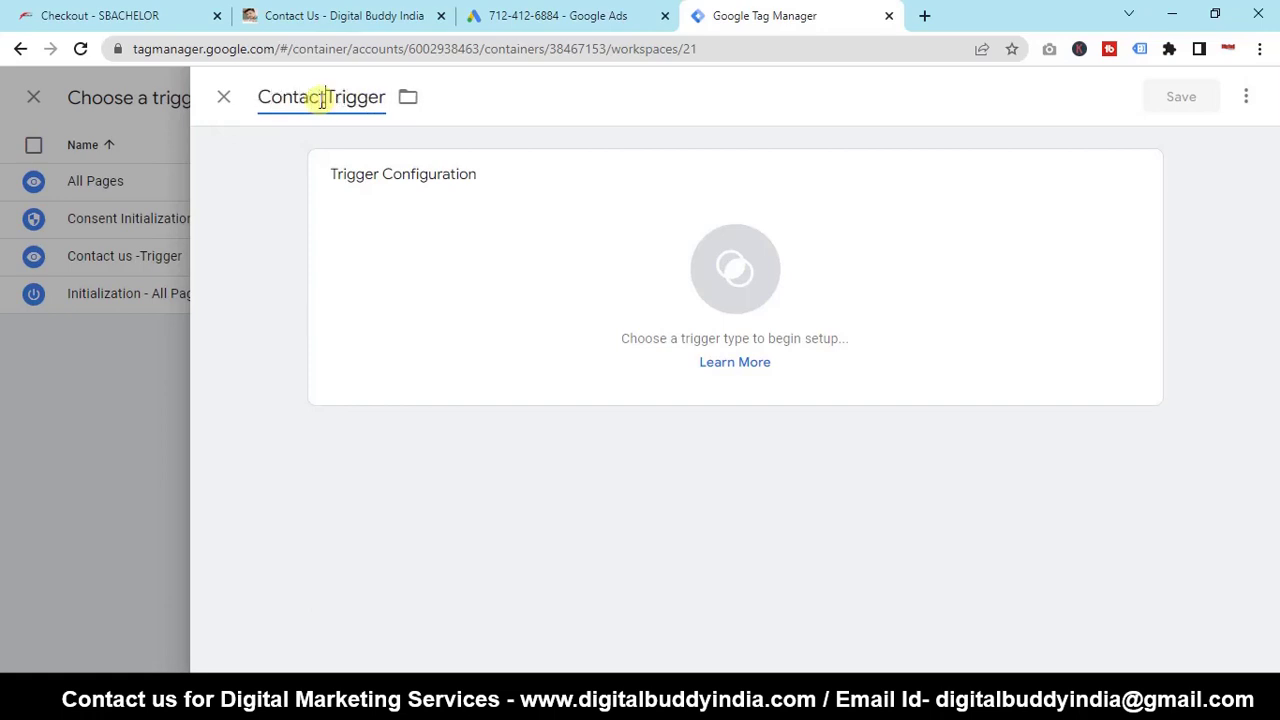
- Set the trigger type to Page View, firing on Some Page Views with a condition based on Page URL
left_click(654, 220)
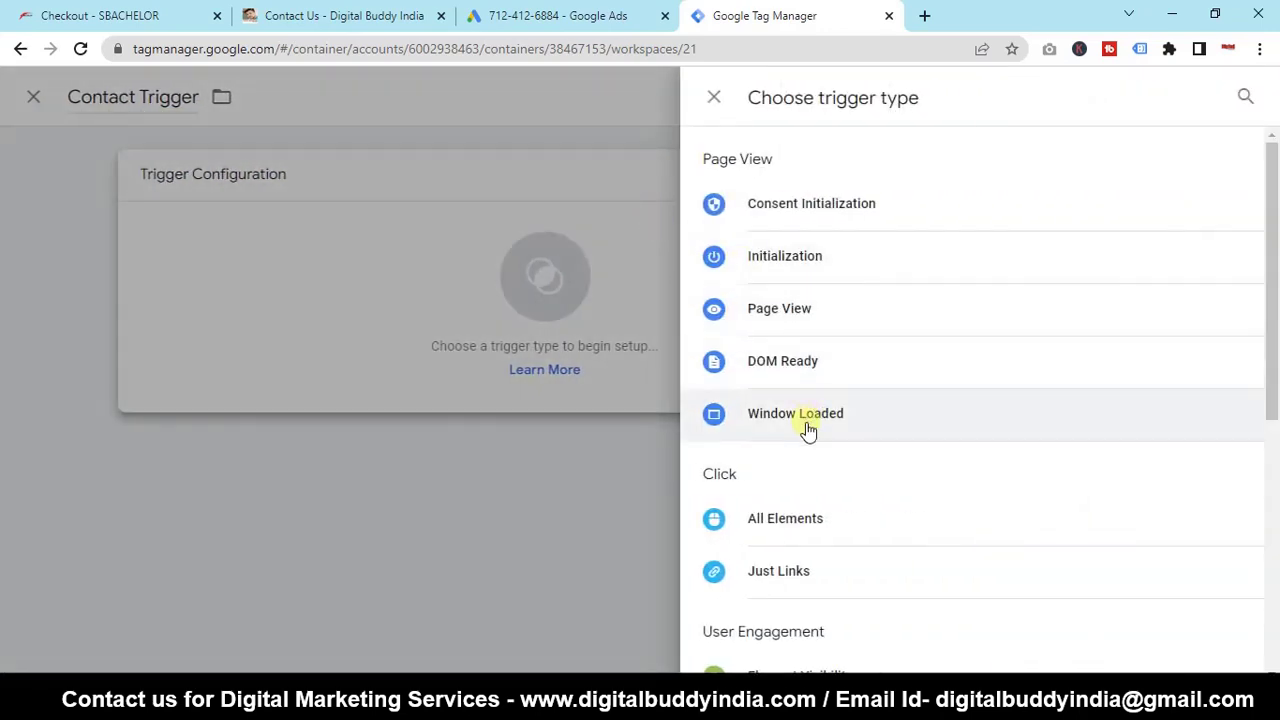
mouse_move(1272, 322)
left_mouse_down()
mouse_move(1272, 445)
mouse_move(1266, 337)
left_mouse_up()
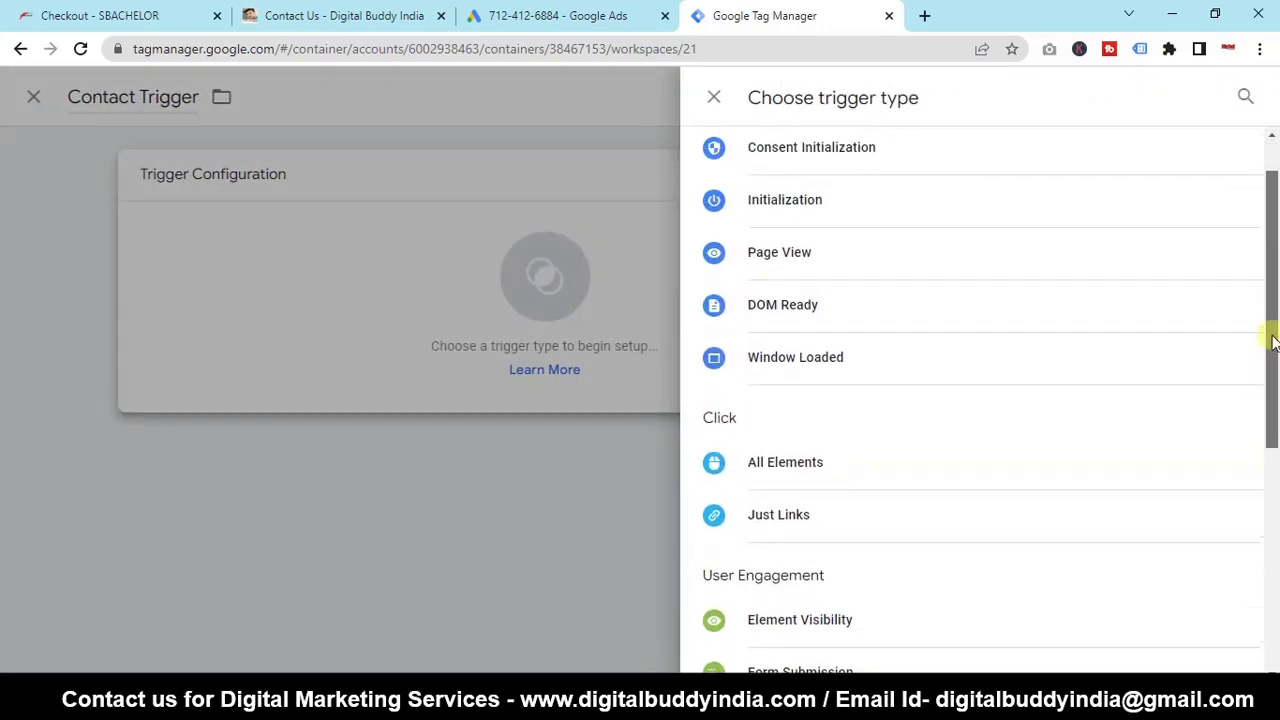
left_click(852, 268)
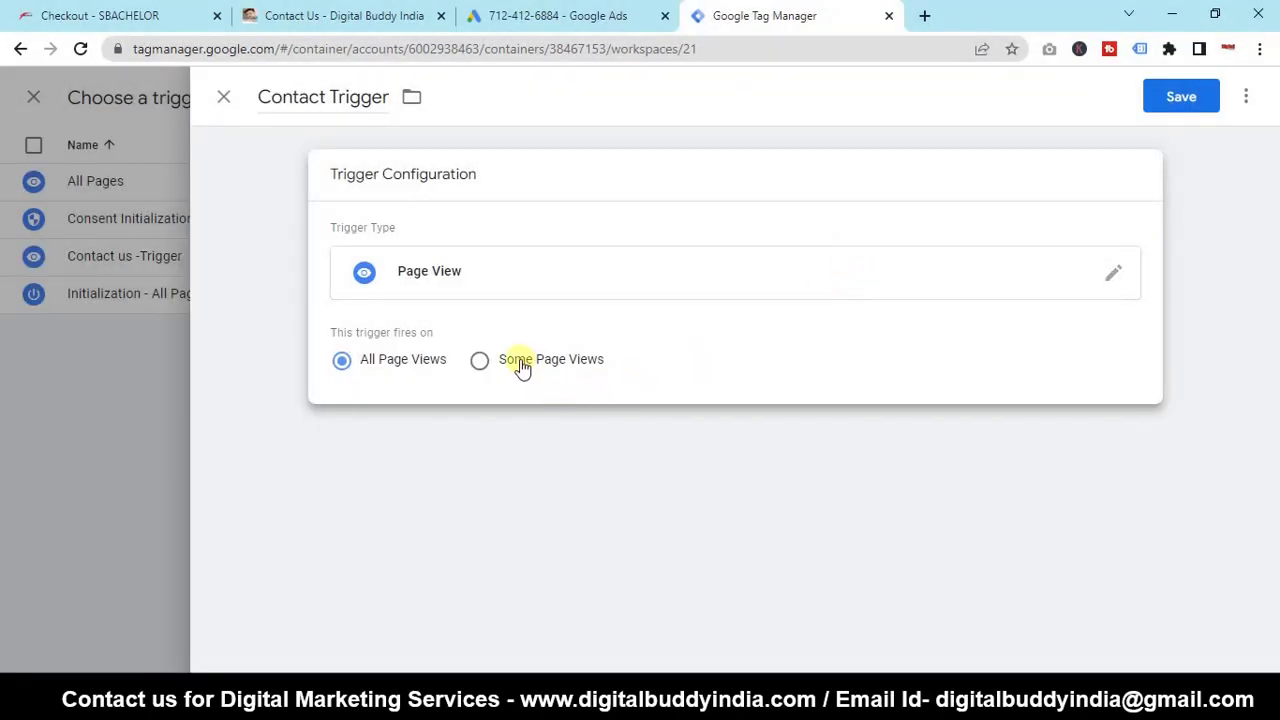
left_click(520, 366)
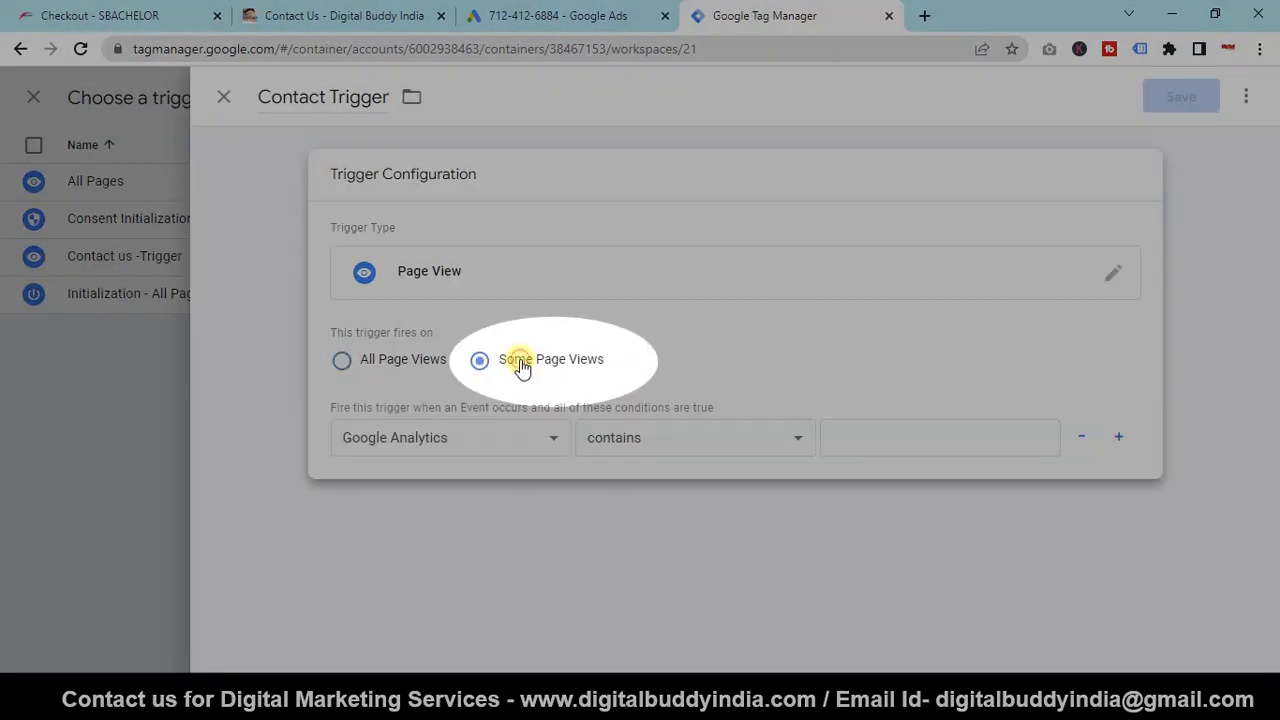
left_click(498, 440)
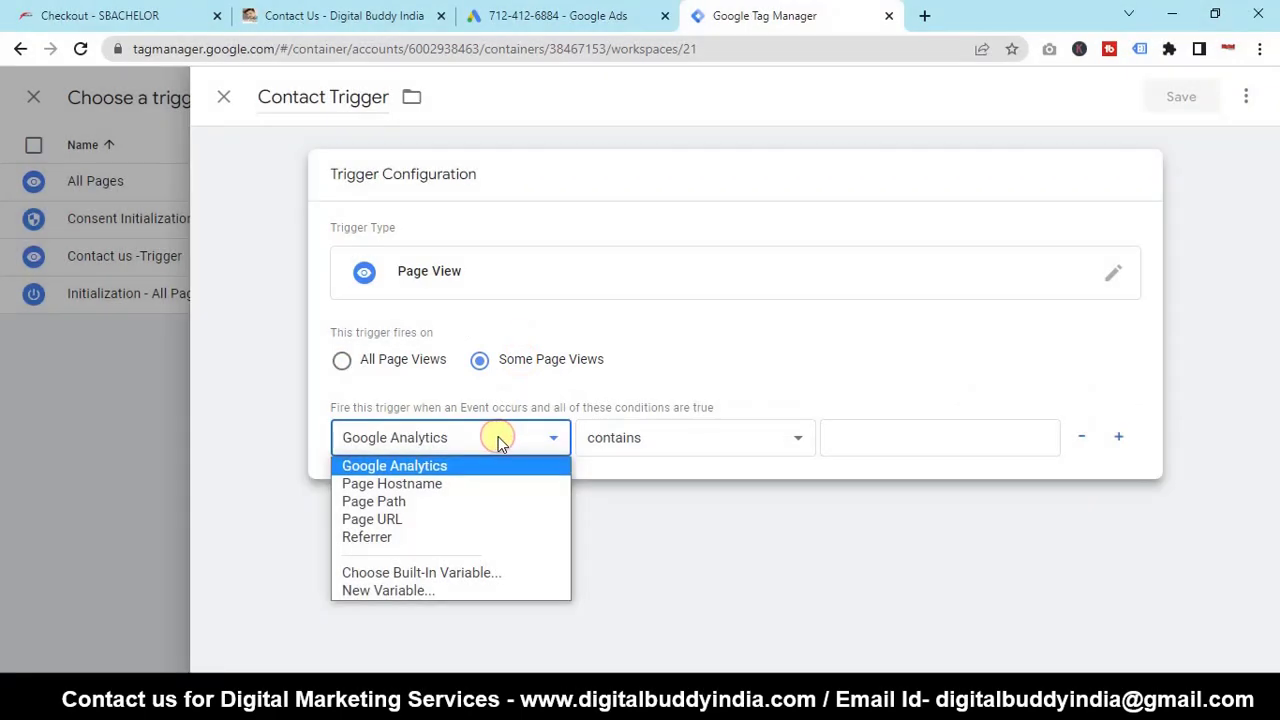
left_click(422, 522)
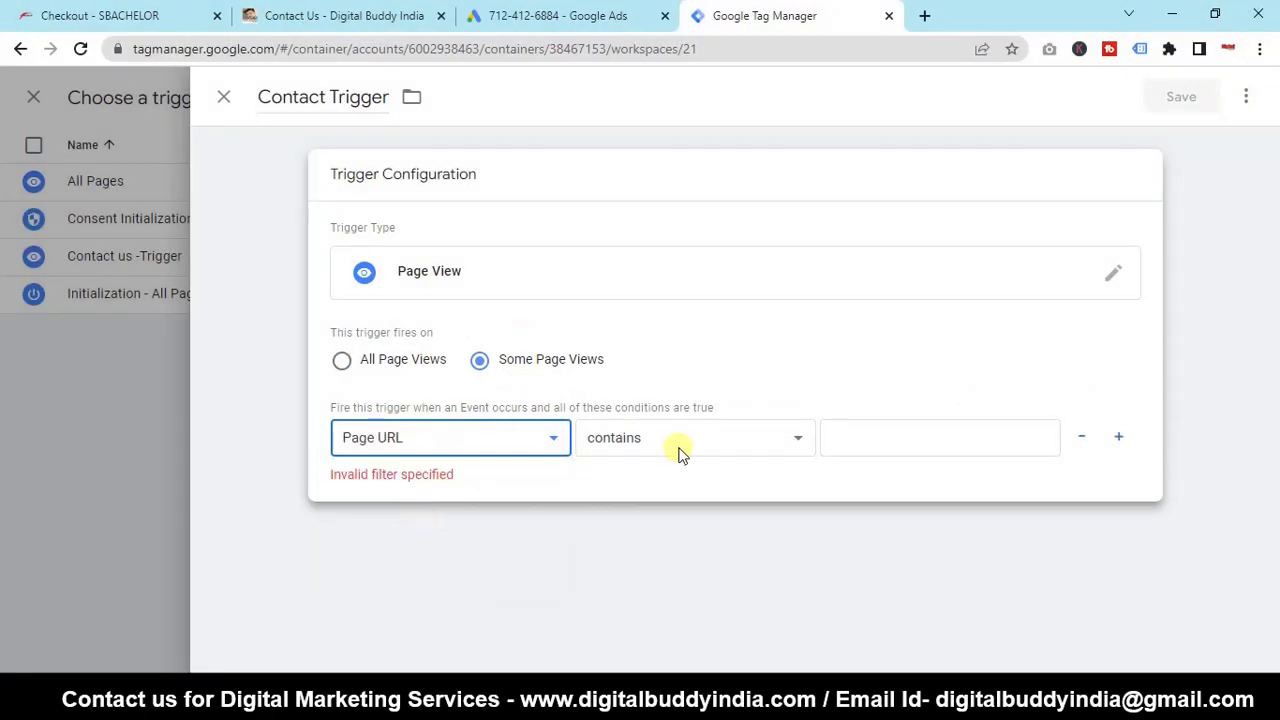
- Copy "/contact-us/" from the website's Contact Us page address into the Page URL contains condition, and save the trigger and tag
left_click(288, 16)
left_click_drag(382, 62, 417, 43)
key("ctrl+c")
left_click(340, 52)
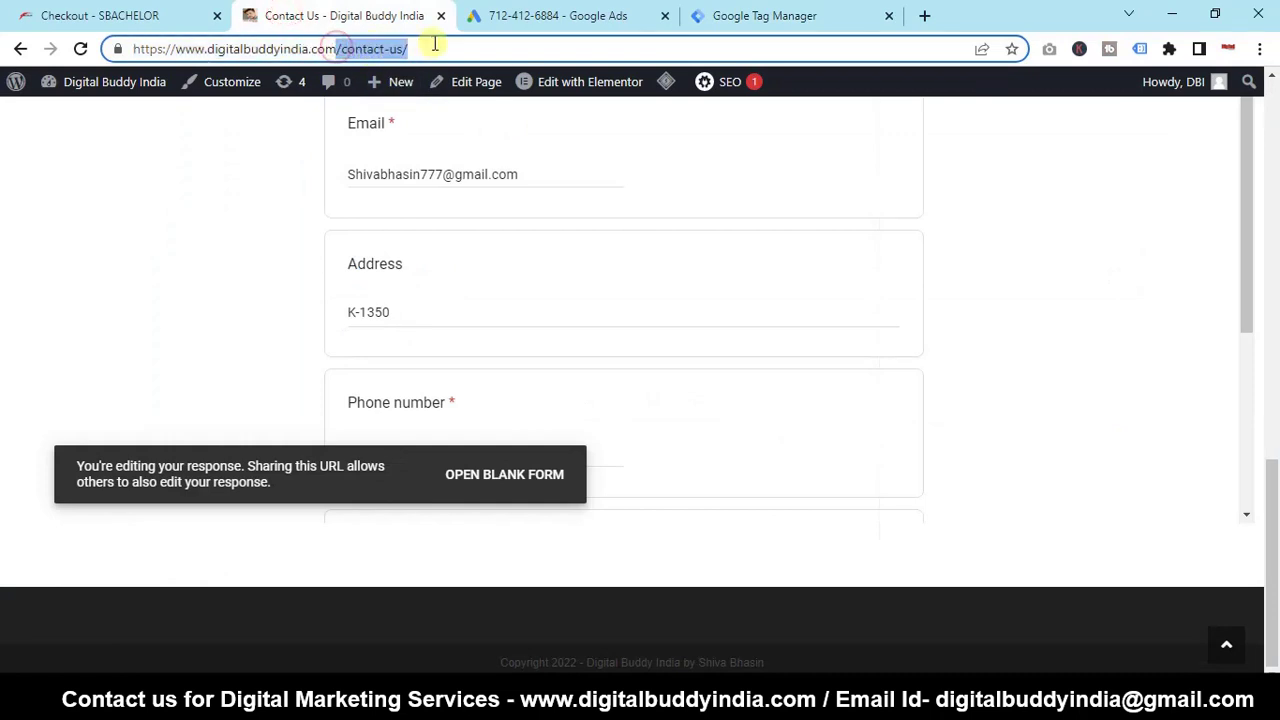
left_click(757, 15)
left_click(855, 428)
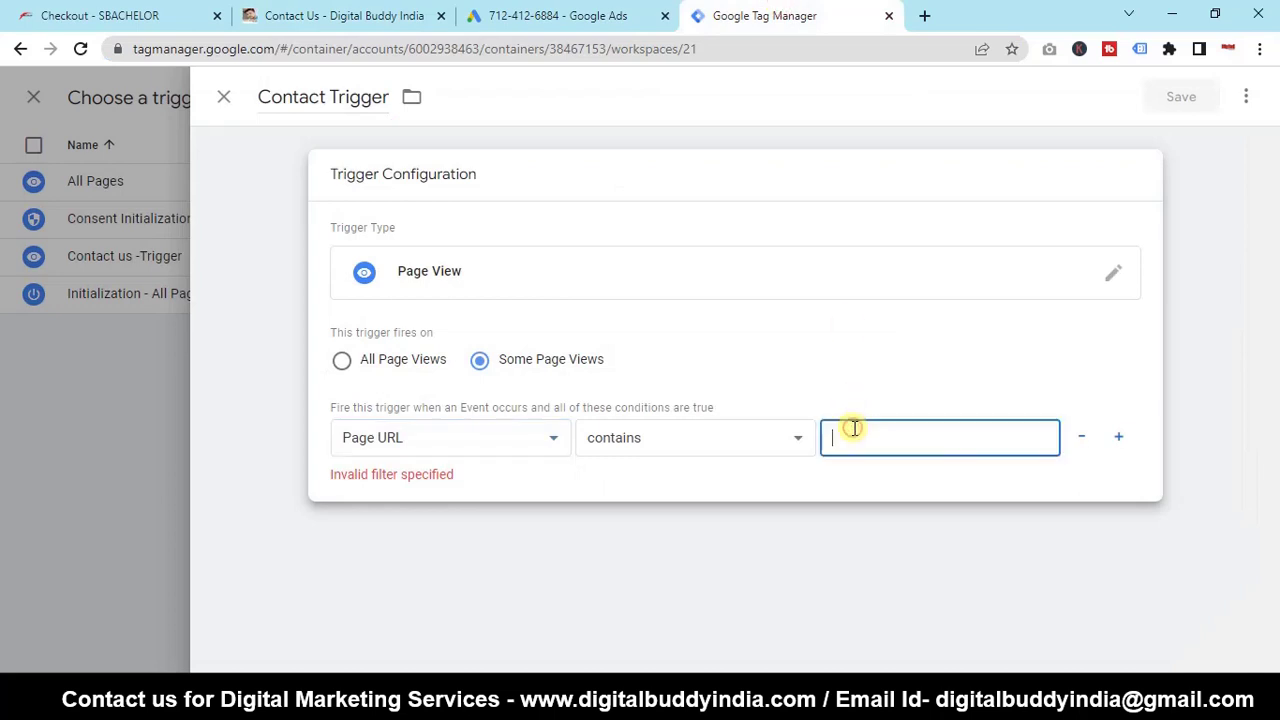
key("ctrl+v")
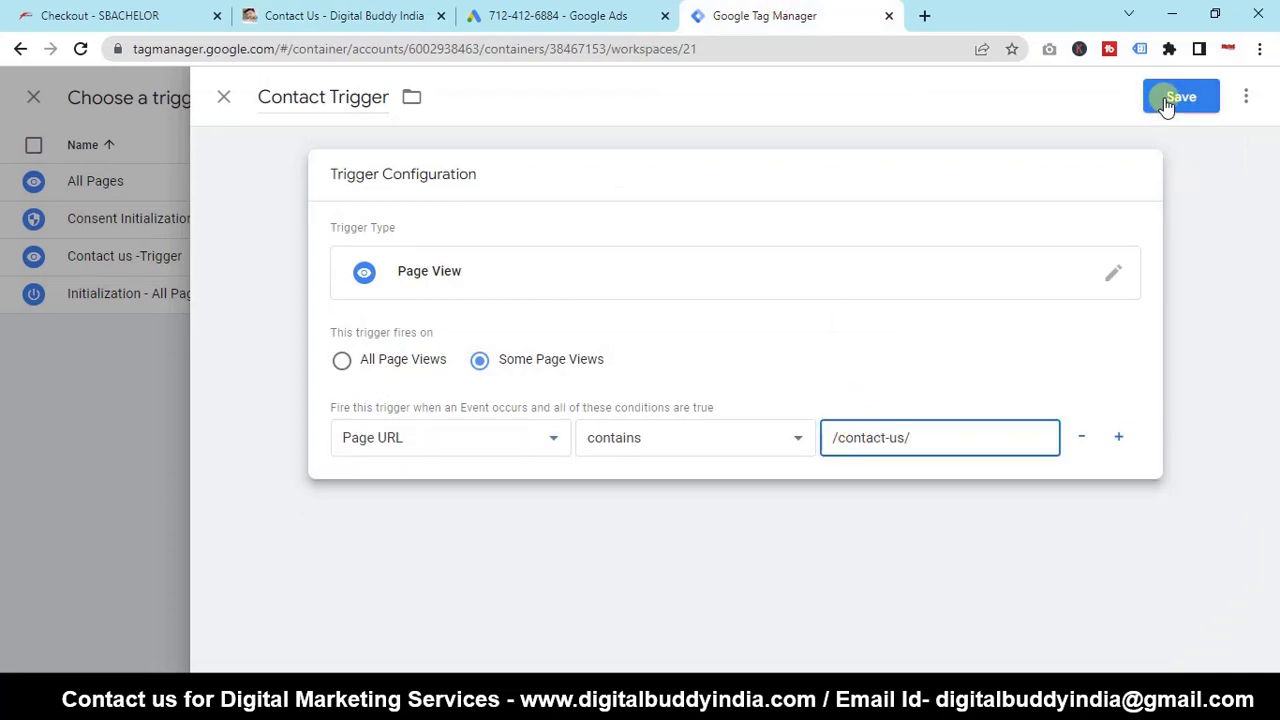
left_click(1167, 104)
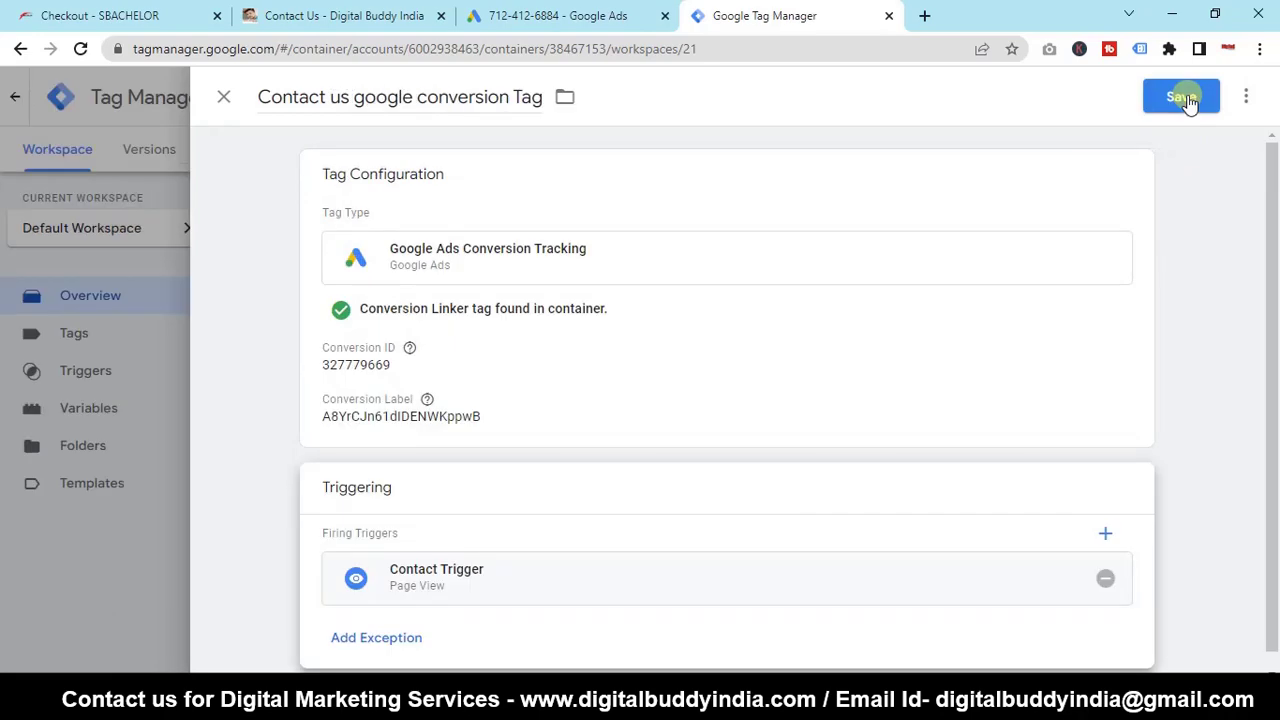
left_click(1183, 98)
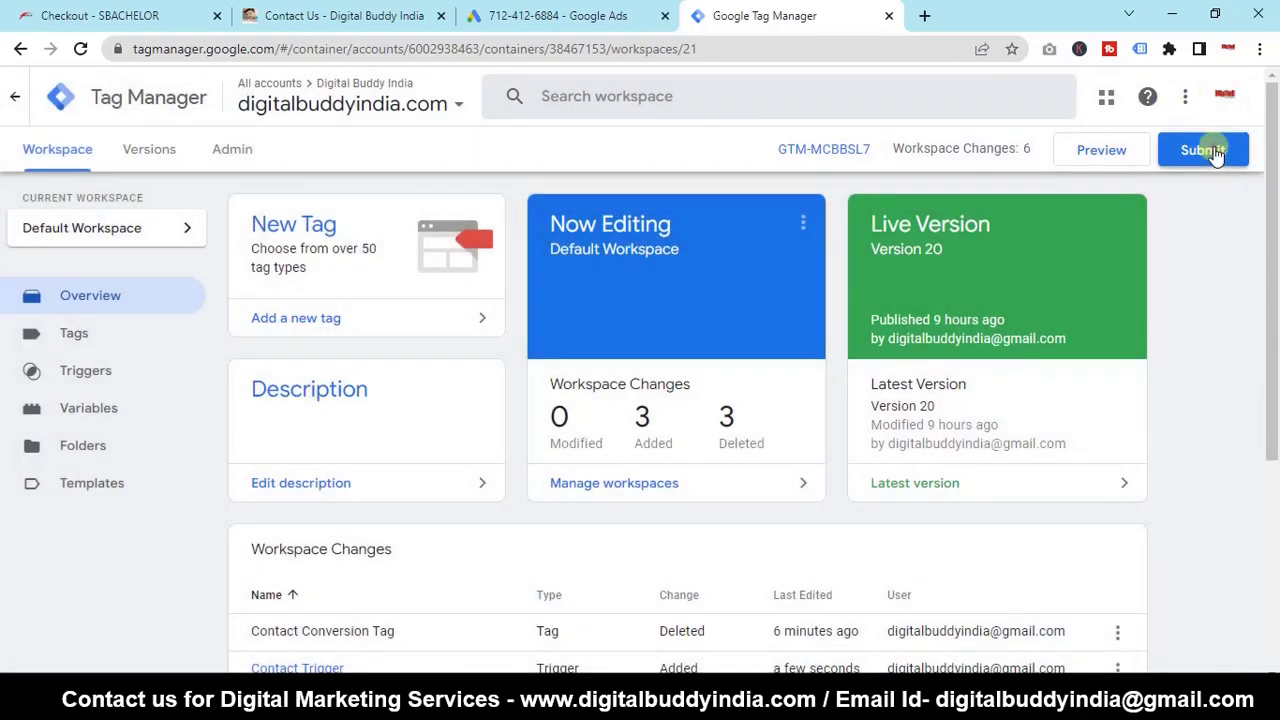
- Submit and publish the workspace changes to the Live environment without a version name or description, and close the version summary
left_click(1207, 150)
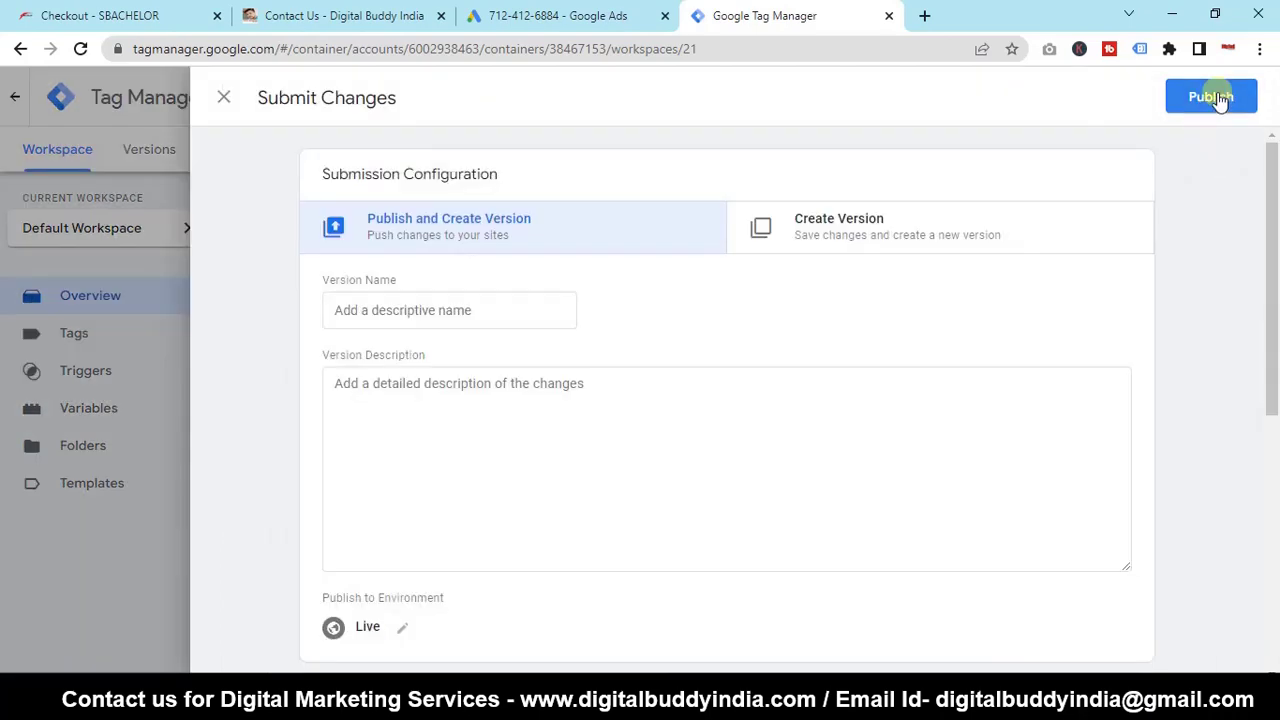
left_click(1212, 97)
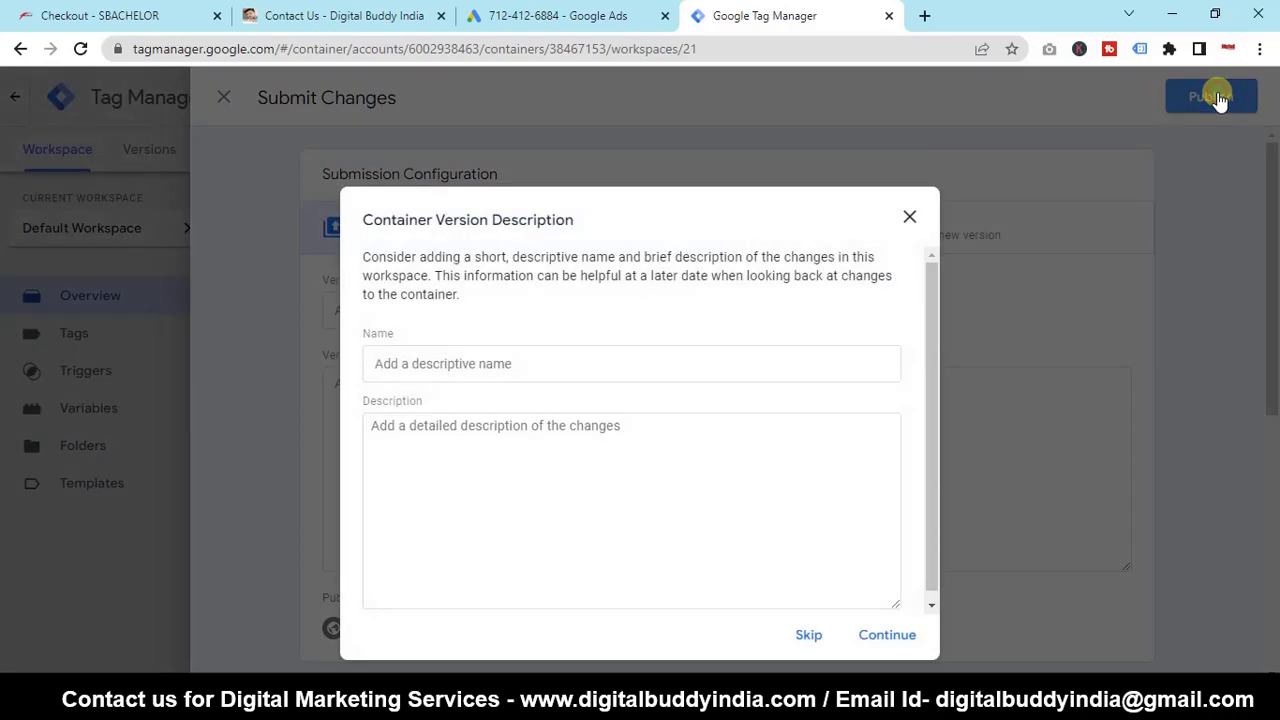
left_click(885, 636)
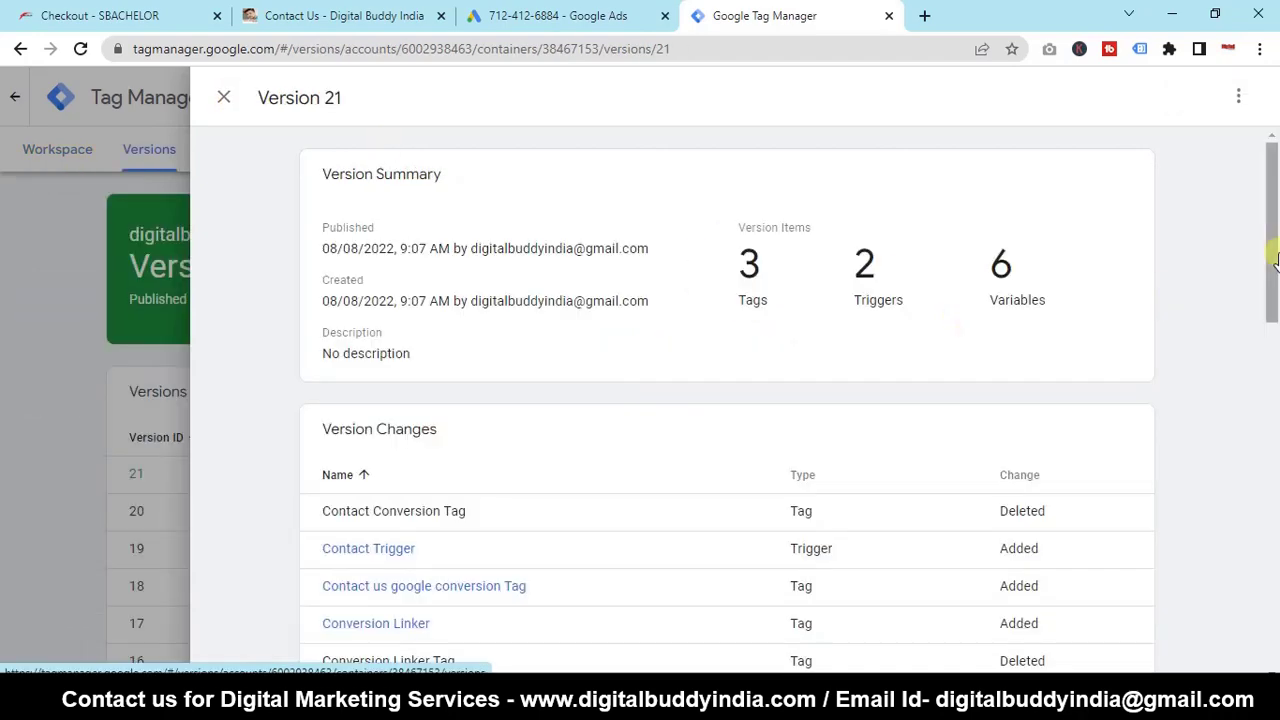
scroll(1275, 260, "down", 1)
left_click(224, 99)
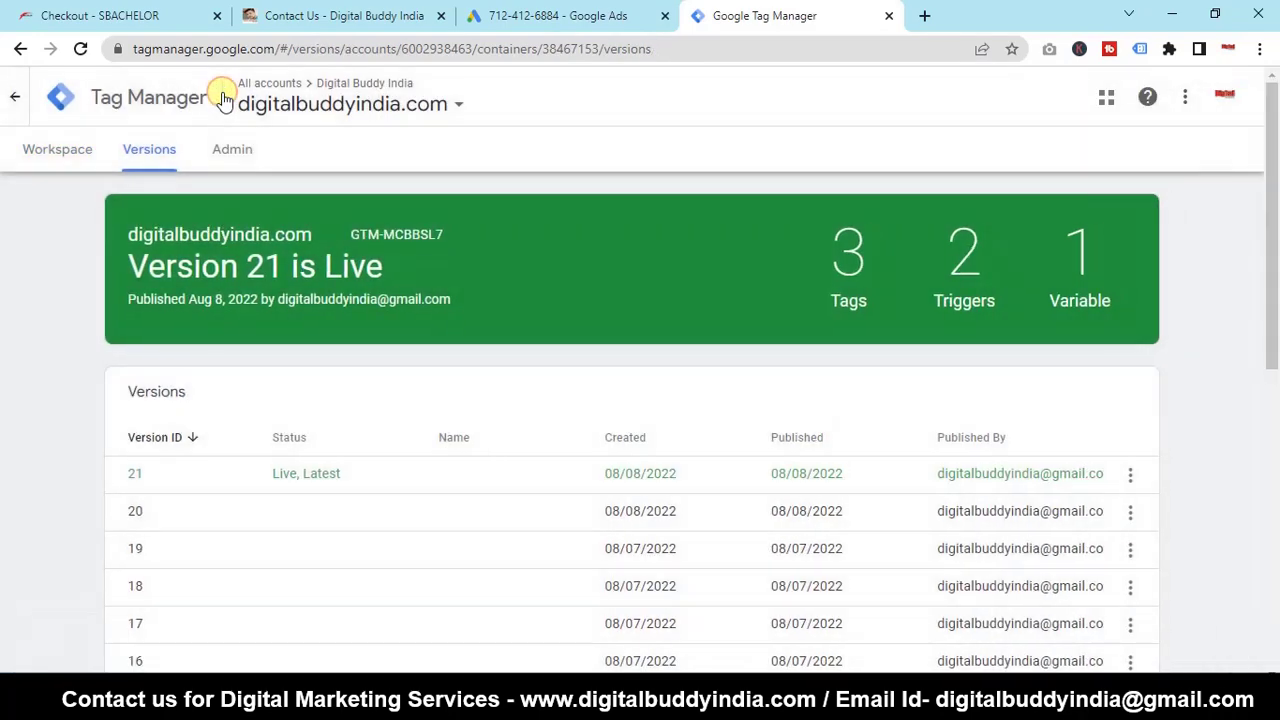
left_click(60, 155)
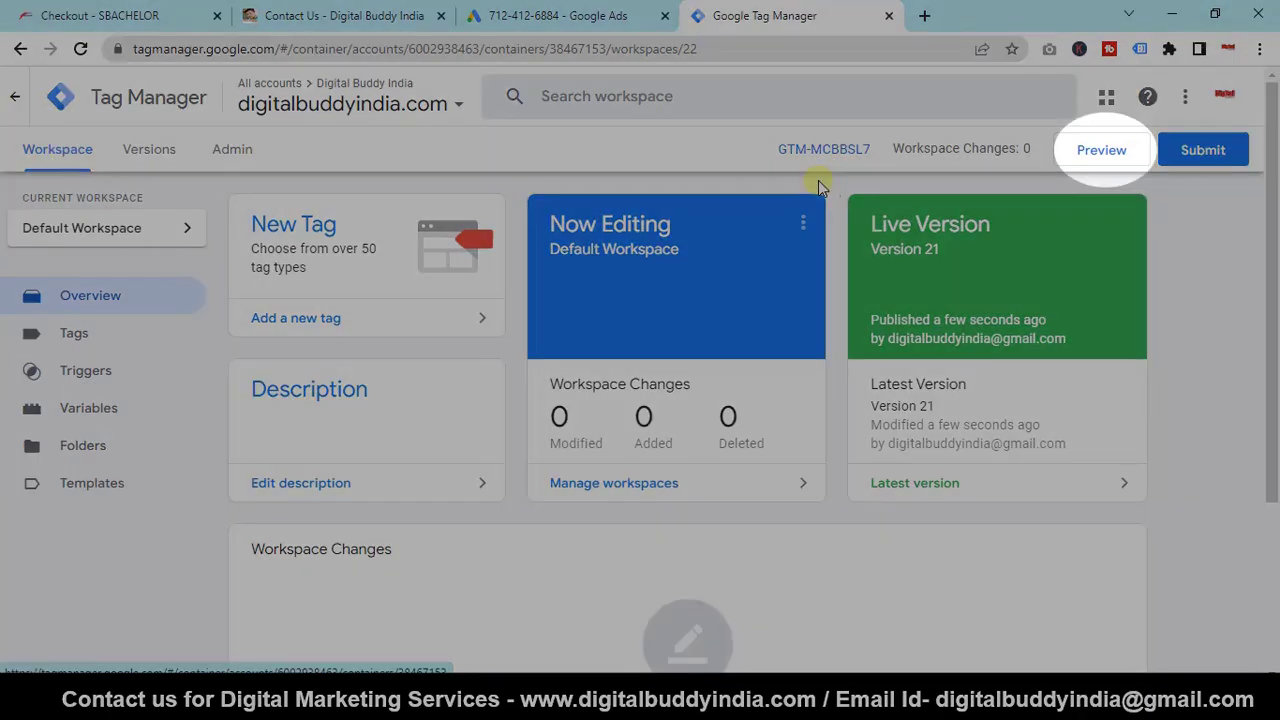
left_click(1101, 152)
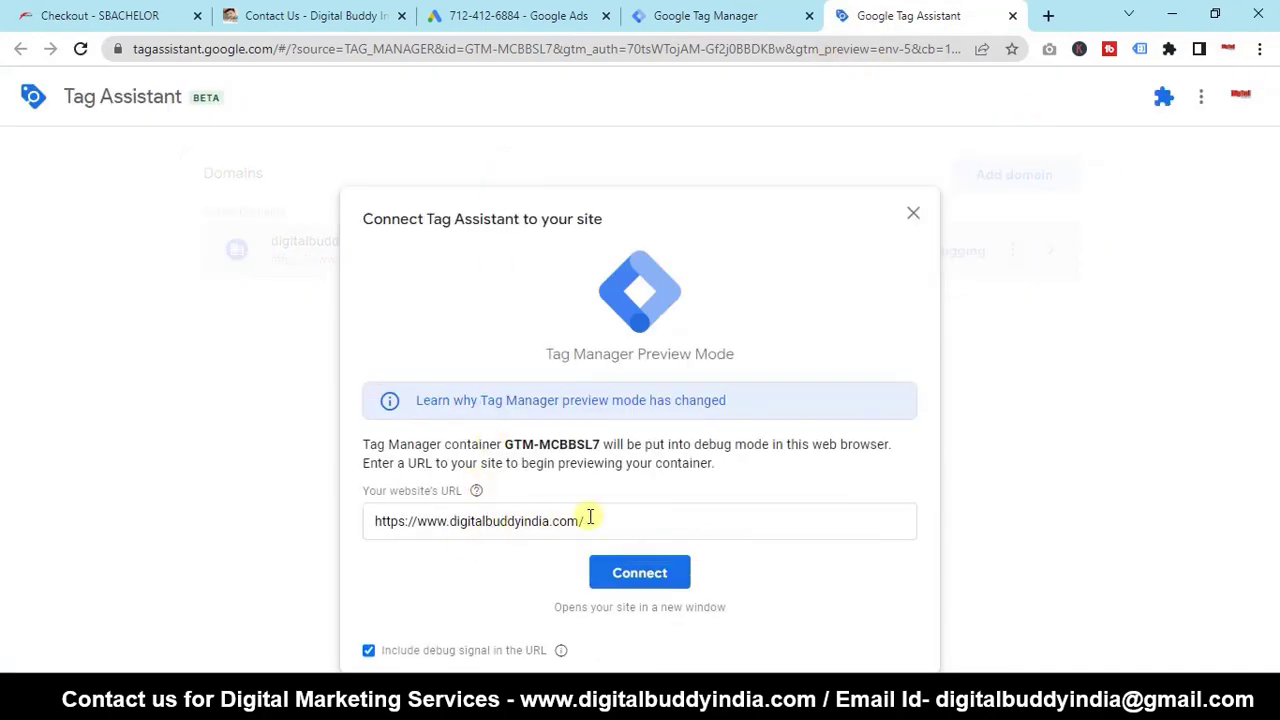
triple_click(590, 517)
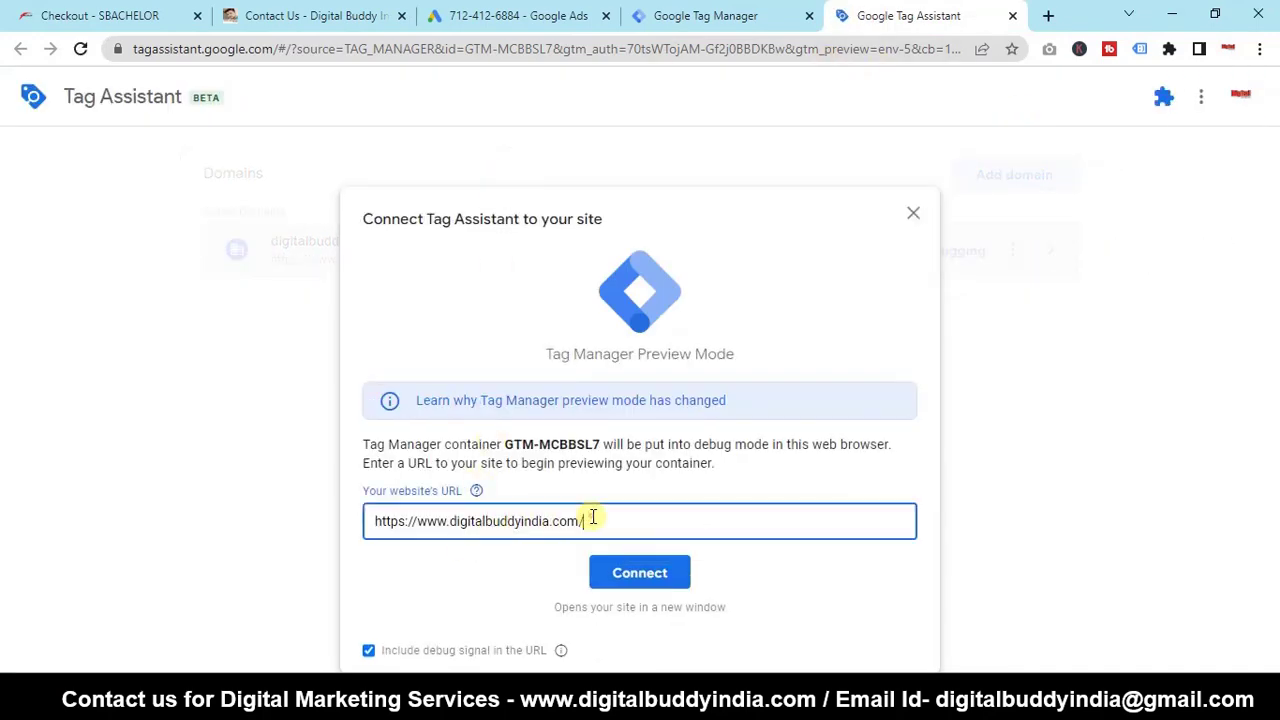
left_click(346, 574)
left_click(652, 573)
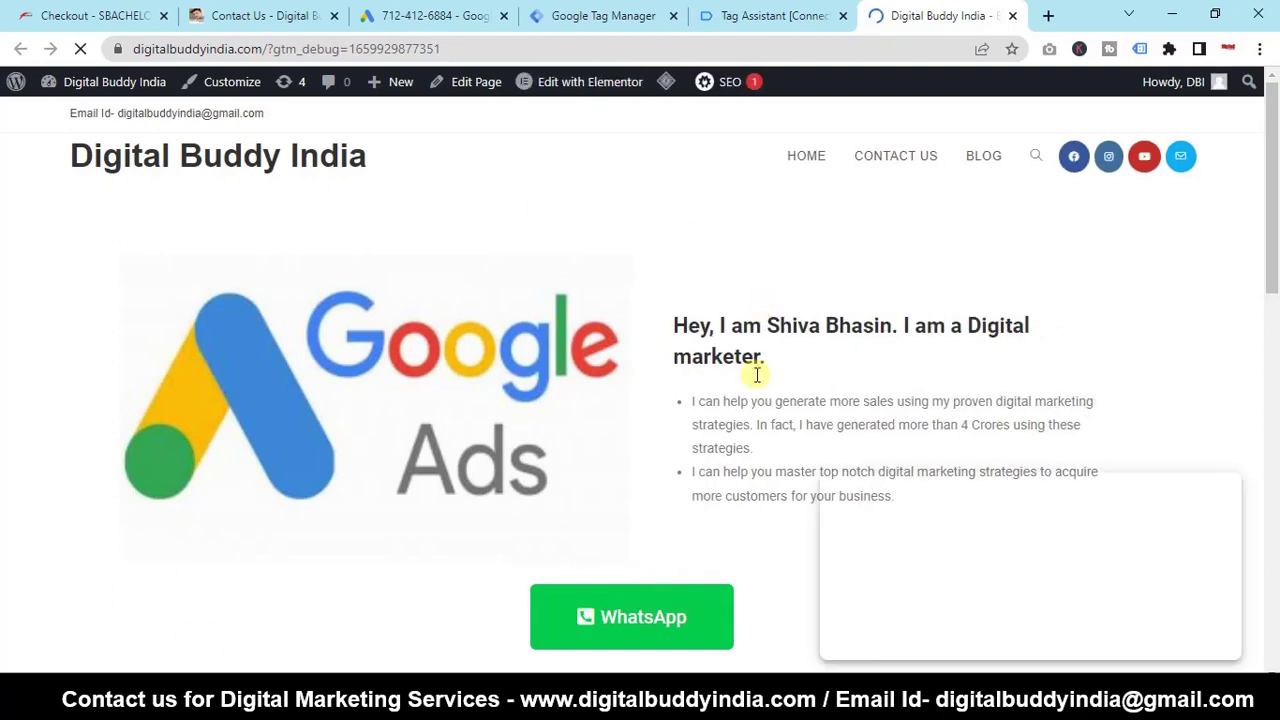
left_click(752, 22)
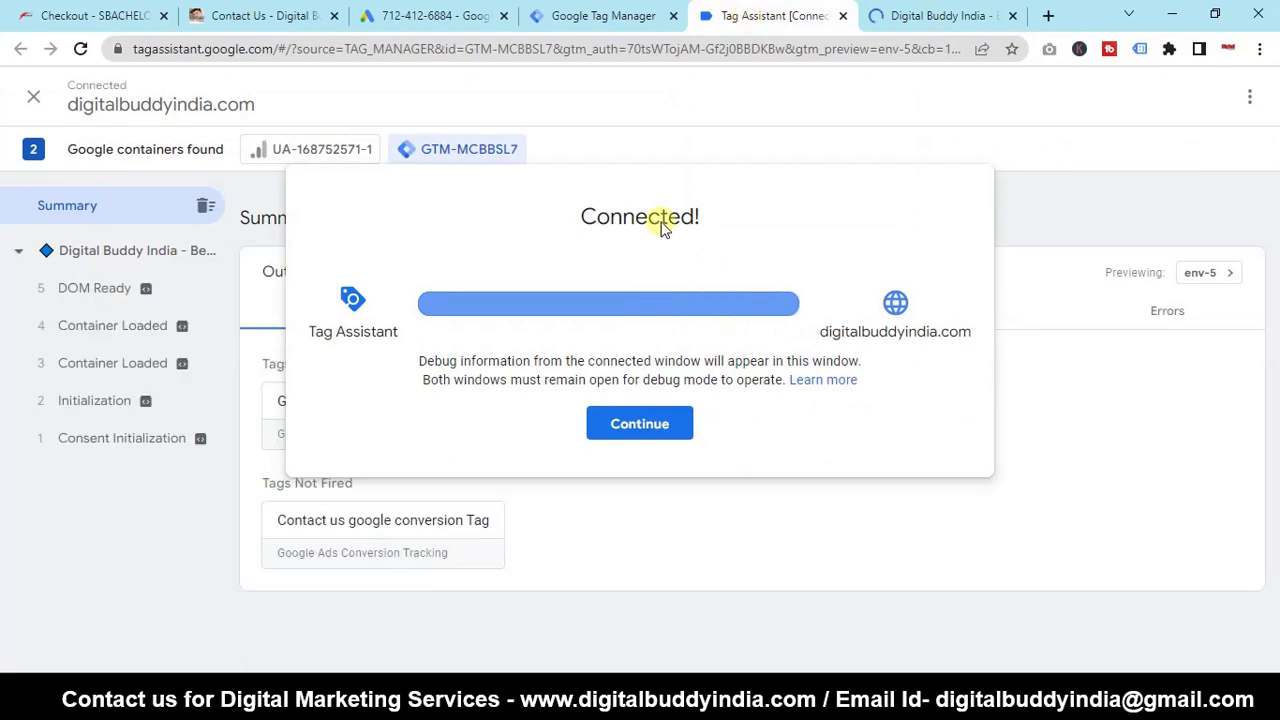
left_click(640, 424)
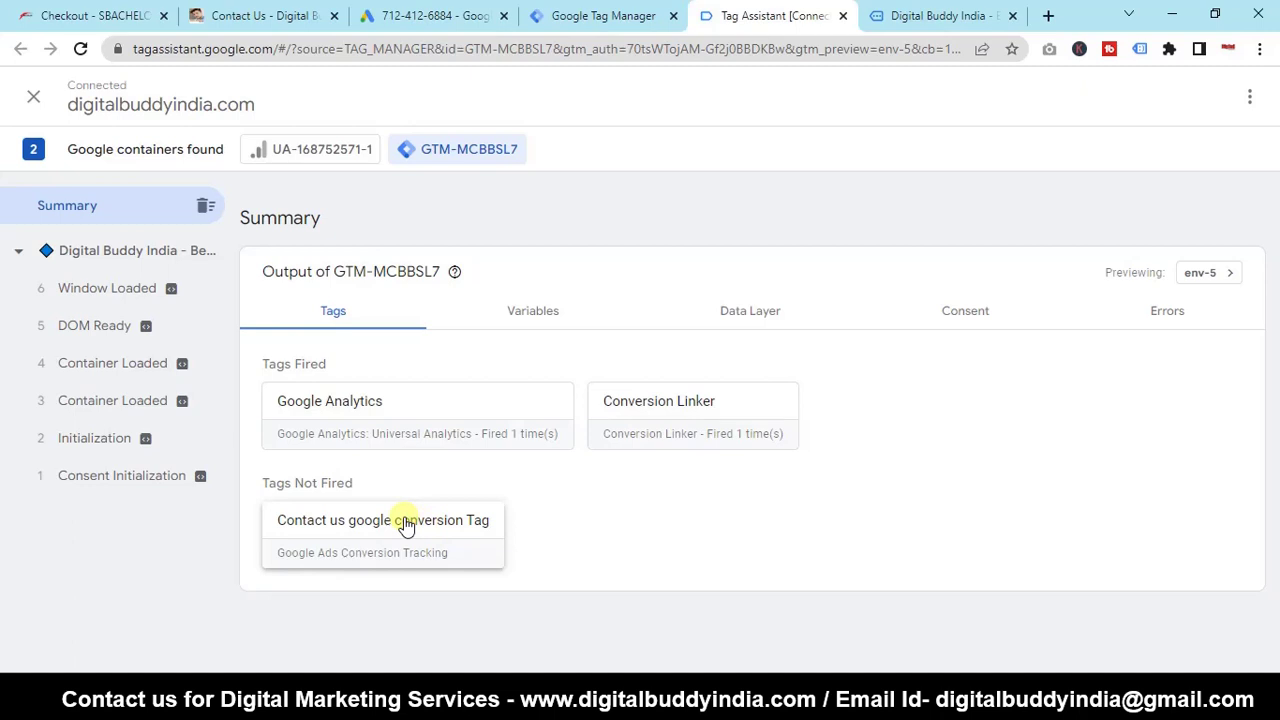
- Open the Contact Us page on the connected site and check in Tag Assistant whether the Contact us google conversion Tag fires
left_click(962, 12)
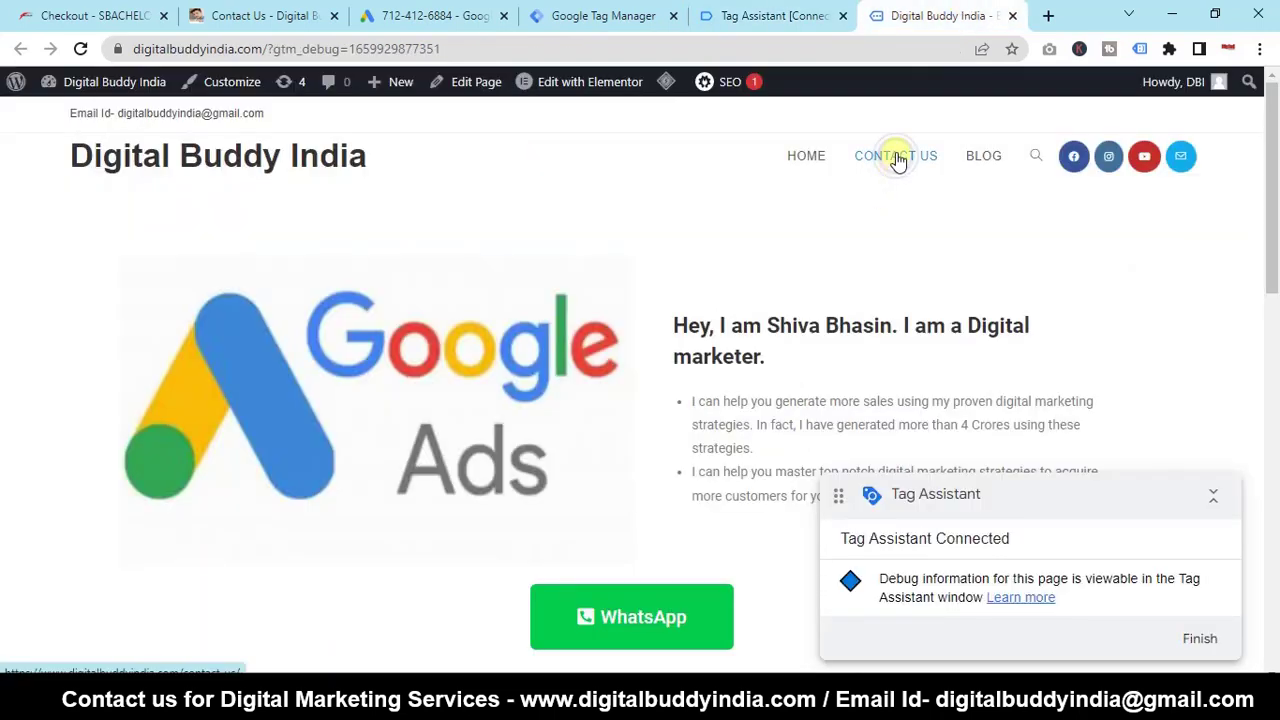
left_click(897, 160)
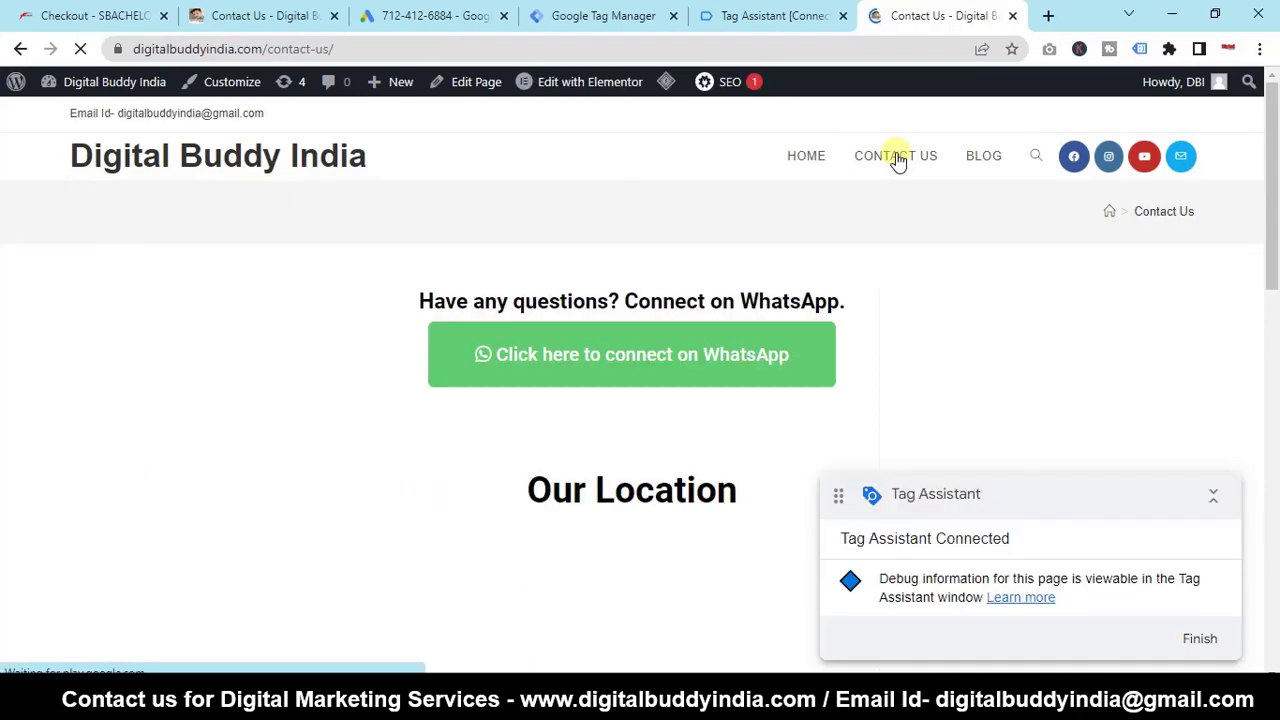
left_click(753, 17)
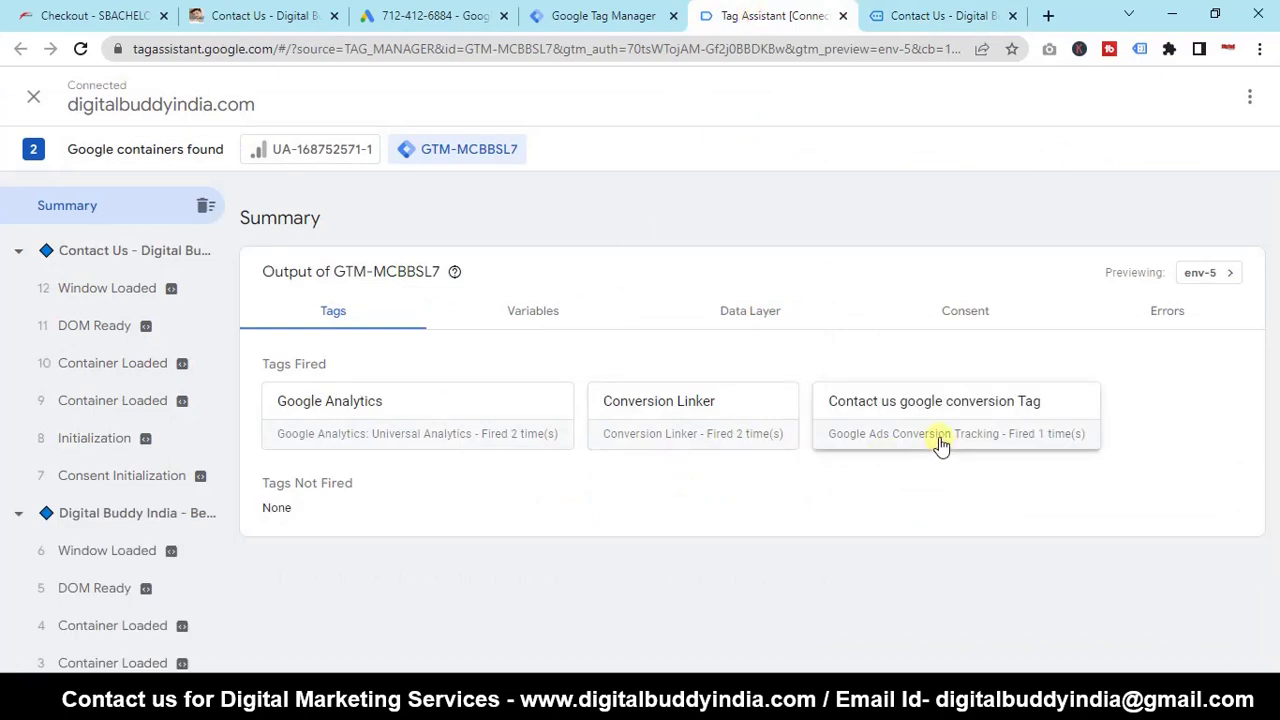